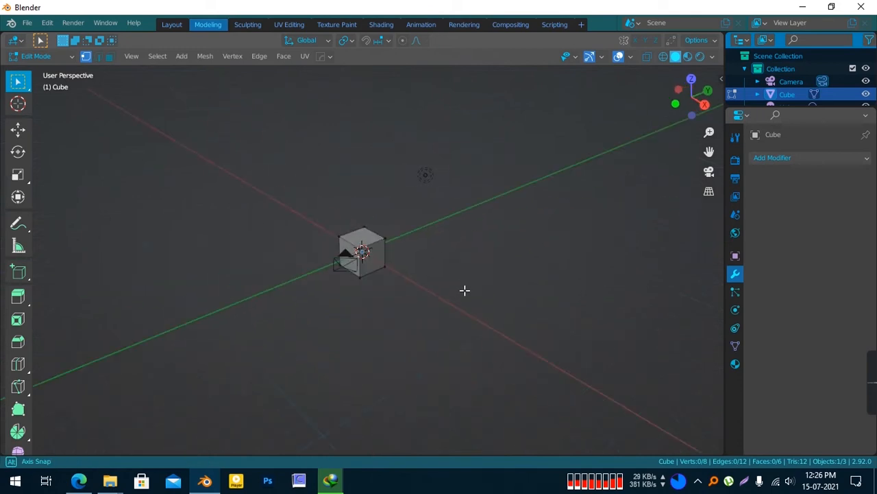
Compare the default cube in the Layout and Modeling workspaces, viewing it from several angles and distances
{"action": "left_click", "coordinate": [172, 26]}
{"action": "middle_click_drag", "start_coordinate": [311, 198], "coordinate": [252, 198]}
{"action": "left_click", "coordinate": [209, 27]}
{"action": "middle_click_drag", "start_coordinate": [300, 218], "coordinate": [400, 267]}
{"action": "scroll", "coordinate": [364, 268], "scroll_direction": "up", "scroll_amount": 6}
{"action": "scroll", "coordinate": [350, 254], "scroll_direction": "down", "scroll_amount": 4}
{"action": "mouse_move", "coordinate": [351, 255]}
{"action": "middle_mouse_down"}
{"action": "mouse_move", "coordinate": [317, 268]}
{"action": "mouse_move", "coordinate": [443, 288]}
{"action": "mouse_move", "coordinate": [427, 267]}
{"action": "mouse_move", "coordinate": [361, 260]}
{"action": "middle_mouse_up"}
{"action": "scroll", "coordinate": [392, 264], "scroll_direction": "up", "scroll_amount": 4}
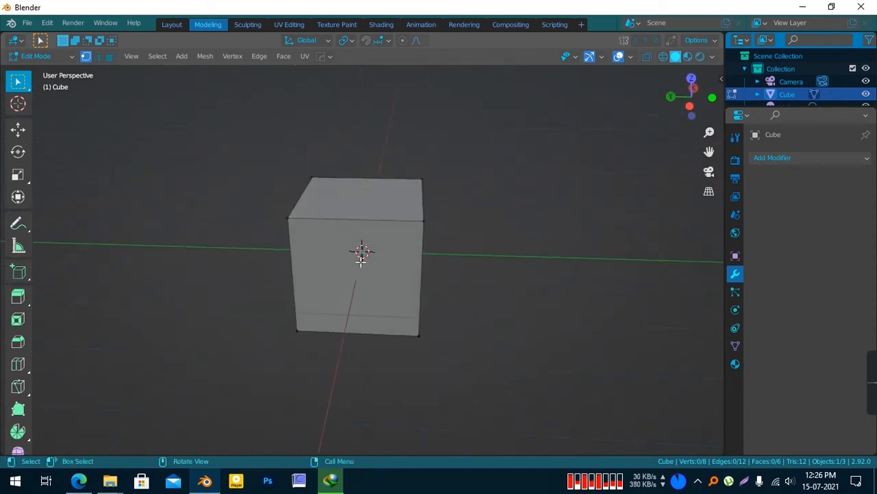
{"action": "scroll", "coordinate": [279, 325], "scroll_direction": "down", "scroll_amount": 4}
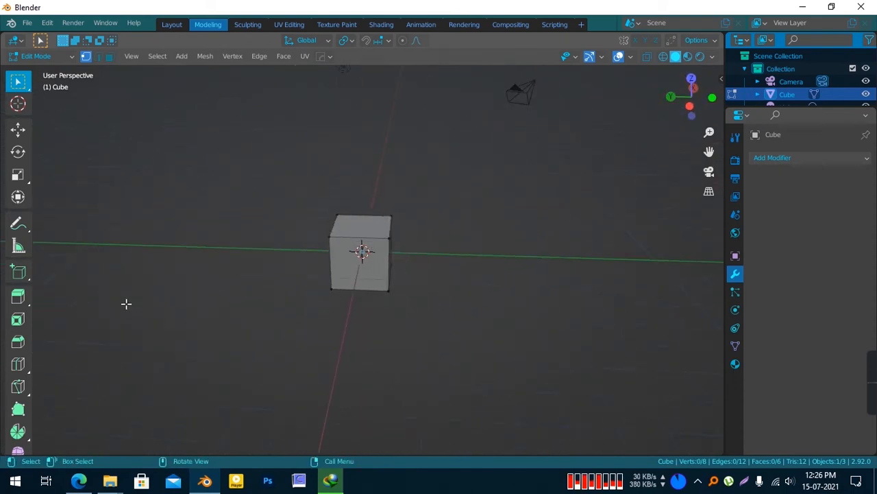
Inspect the cube in the Layout workspace and return to the Modeling workspace
{"action": "left_click", "coordinate": [172, 25]}
{"action": "scroll", "coordinate": [223, 190], "scroll_direction": "down", "scroll_amount": 3}
{"action": "middle_click_drag", "start_coordinate": [224, 190], "coordinate": [360, 250]}
{"action": "scroll", "coordinate": [360, 250], "scroll_direction": "up", "scroll_amount": 3}
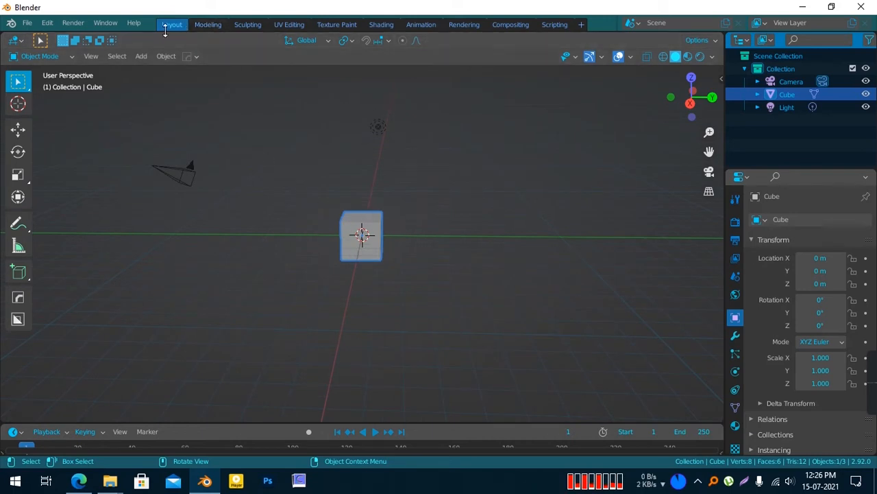
{"action": "left_click", "coordinate": [208, 26]}
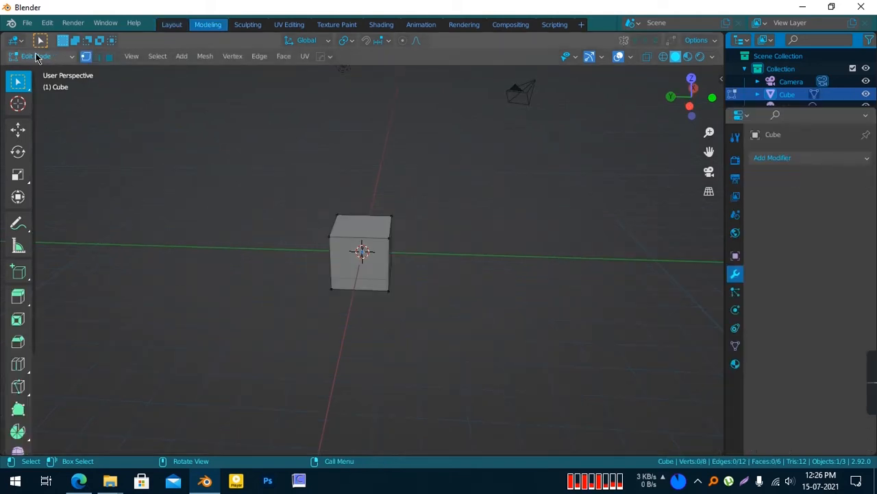
Select a single top corner vertex of the cube in the Modeling workspace
{"action": "scroll", "coordinate": [382, 301], "scroll_direction": "up", "scroll_amount": 4}
{"action": "middle_click_drag", "start_coordinate": [382, 302], "coordinate": [308, 267]}
{"action": "scroll", "coordinate": [373, 294], "scroll_direction": "up", "scroll_amount": 2}
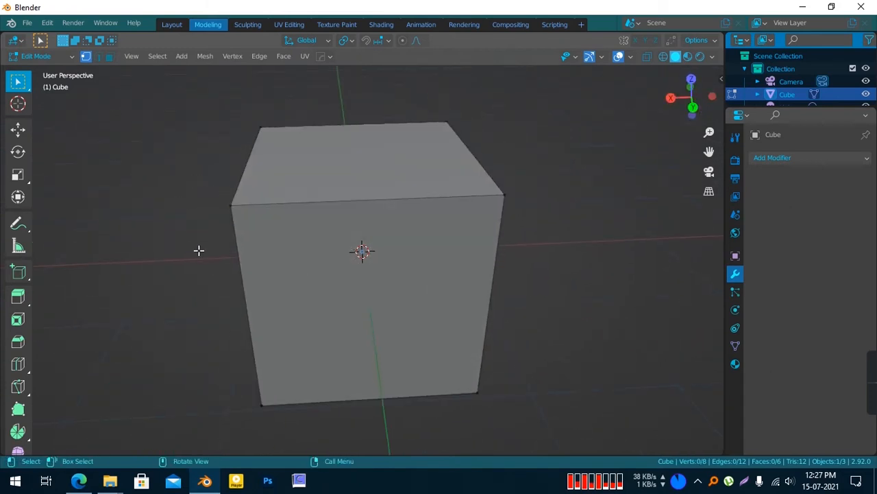
{"action": "scroll", "coordinate": [203, 233], "scroll_direction": "down", "scroll_amount": 4}
{"action": "middle_click_drag", "start_coordinate": [203, 233], "coordinate": [229, 170]}
{"action": "scroll", "coordinate": [308, 281], "scroll_direction": "up", "scroll_amount": 4}
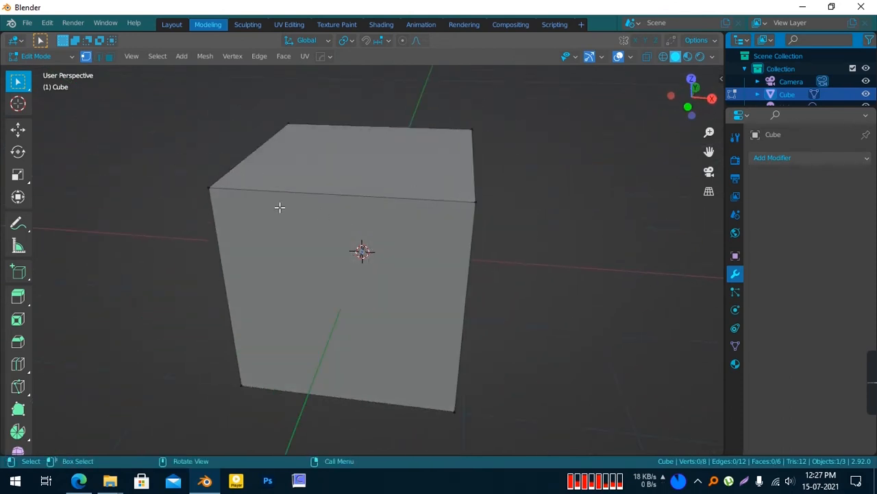
{"action": "left_click", "coordinate": [207, 189]}
{"action": "middle_click_drag", "start_coordinate": [478, 202], "coordinate": [315, 248]}
{"action": "scroll", "coordinate": [205, 243], "scroll_direction": "down", "scroll_amount": 2}
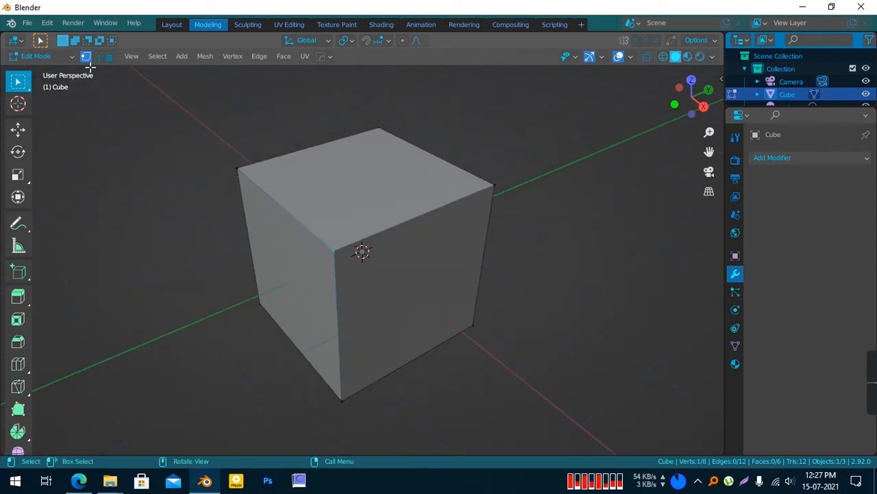
Change to edge selection and select three of the cube's top edges one after another
{"action": "left_click", "coordinate": [98, 57]}
{"action": "middle_click_drag", "start_coordinate": [198, 174], "coordinate": [280, 209]}
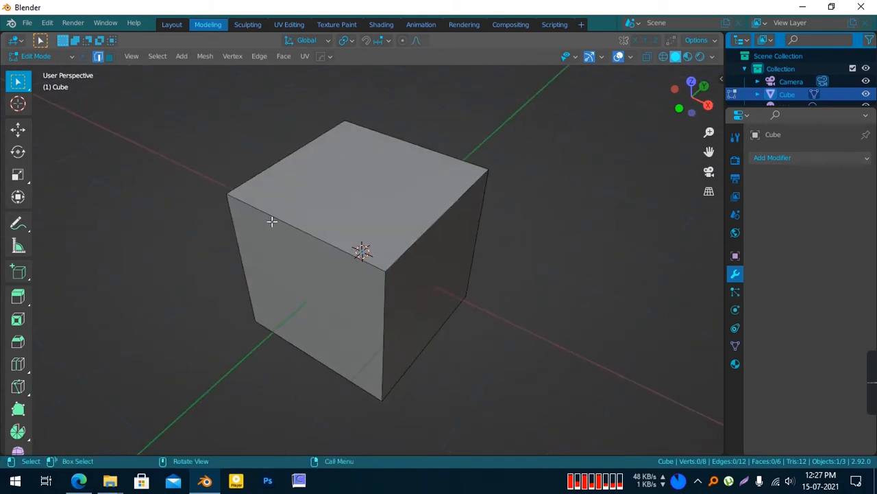
{"action": "left_click", "coordinate": [279, 164]}
{"action": "left_click", "coordinate": [319, 240]}
{"action": "left_click", "coordinate": [409, 149]}
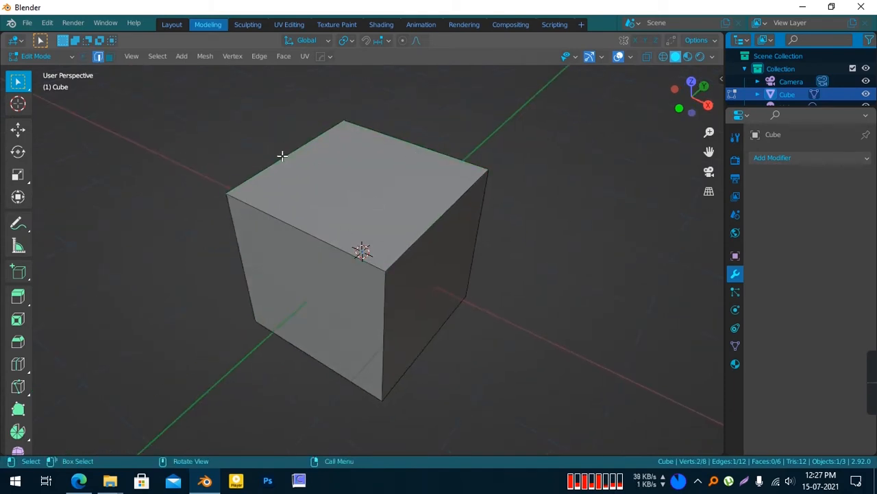
Change to face selection and select different faces of the cube one at a time, ending with the face towards +X
{"action": "left_click", "coordinate": [112, 58]}
{"action": "left_click", "coordinate": [400, 197]}
{"action": "middle_click_drag", "start_coordinate": [284, 273], "coordinate": [366, 242]}
{"action": "left_click", "coordinate": [311, 231]}
{"action": "left_click", "coordinate": [257, 249]}
{"action": "left_click", "coordinate": [311, 251]}
{"action": "middle_click_drag", "start_coordinate": [249, 248], "coordinate": [470, 243]}
{"action": "scroll", "coordinate": [312, 251], "scroll_direction": "down", "scroll_amount": 3}
{"action": "left_click", "coordinate": [307, 238]}
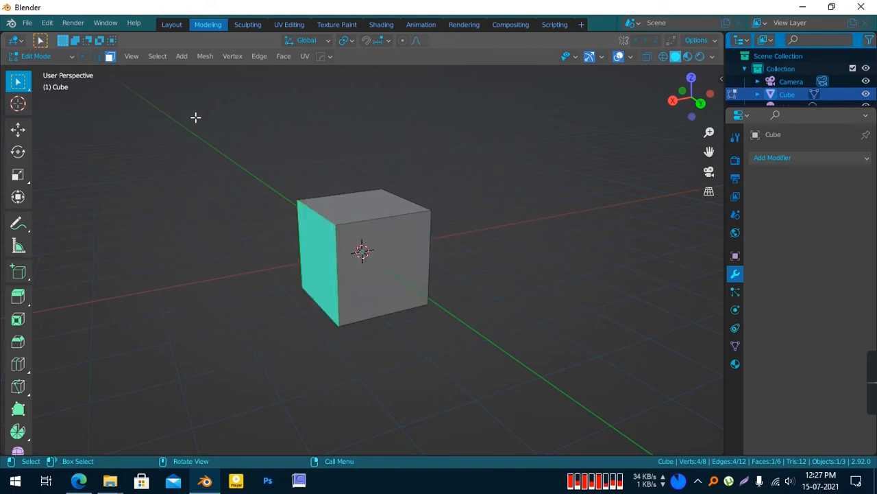
Cycle through the vertex, edge and face selection modes, ending in face selection
{"action": "left_click", "coordinate": [86, 57]}
{"action": "left_click", "coordinate": [98, 57]}
{"action": "left_click", "coordinate": [108, 57]}
{"action": "middle_click_drag", "start_coordinate": [322, 254], "coordinate": [365, 259]}
{"action": "scroll", "coordinate": [366, 259], "scroll_direction": "down", "scroll_amount": 4}
{"action": "middle_click_drag", "start_coordinate": [320, 234], "coordinate": [305, 212]}
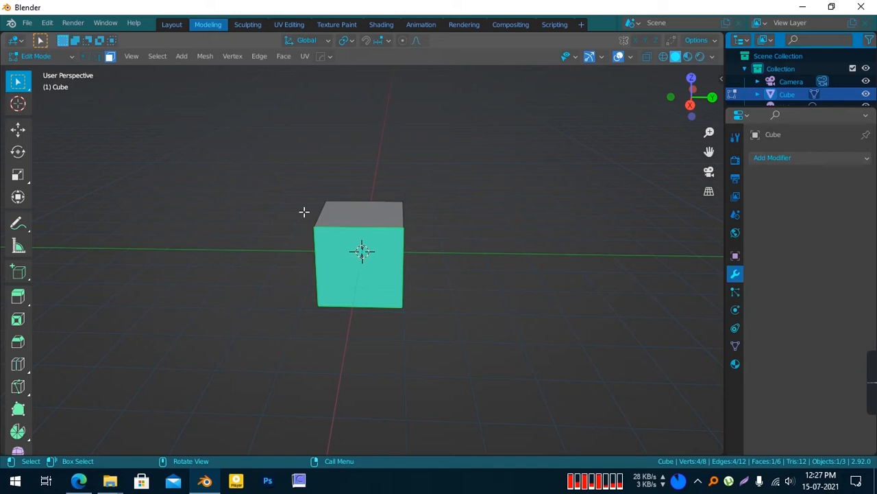
Clear the selection in vertex mode and select the top edge of the cube's +X face in edge mode
{"action": "key", "text": "1"}
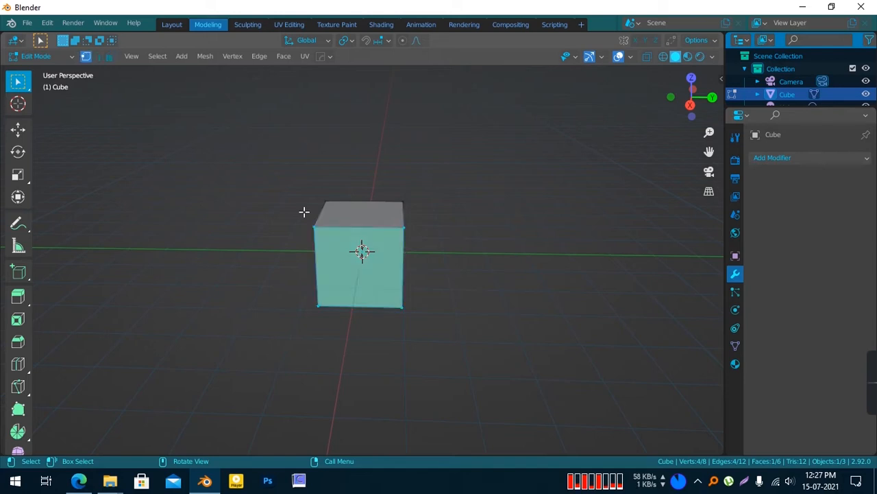
{"action": "scroll", "coordinate": [310, 267], "scroll_direction": "up", "scroll_amount": 4}
{"action": "scroll", "coordinate": [310, 261], "scroll_direction": "down", "scroll_amount": 2}
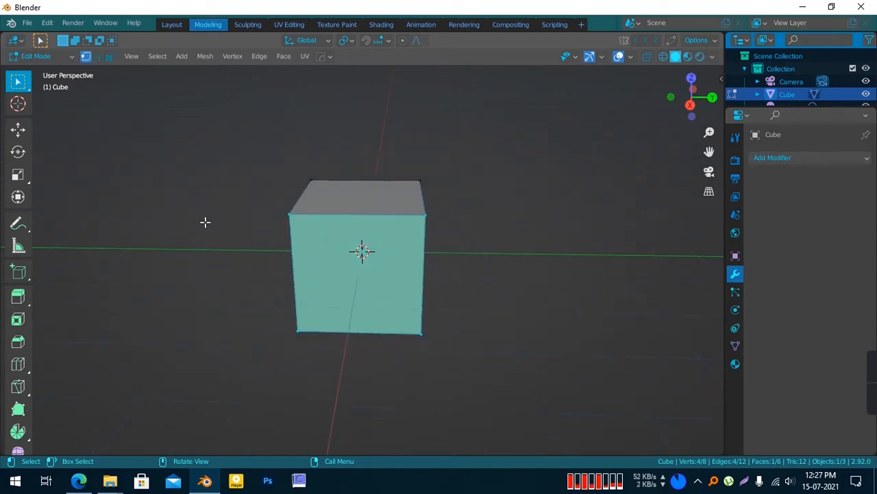
{"action": "left_click", "coordinate": [199, 208]}
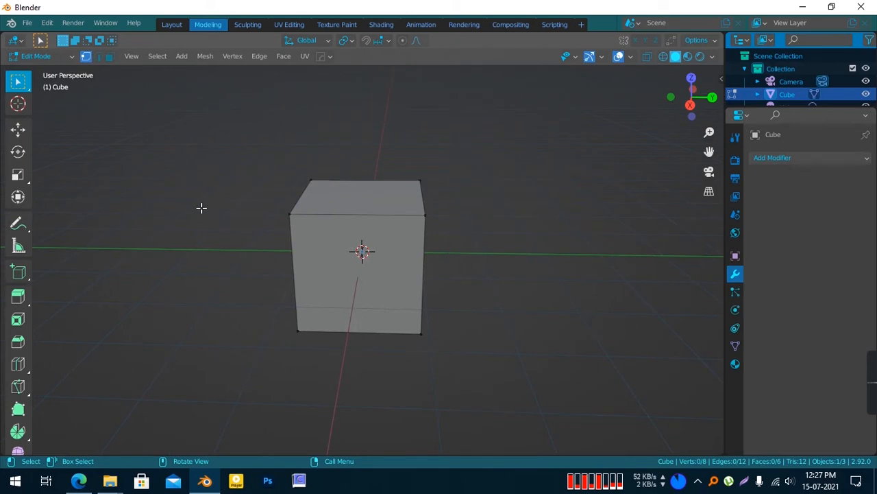
{"action": "key", "text": "2"}
{"action": "left_click", "coordinate": [353, 217]}
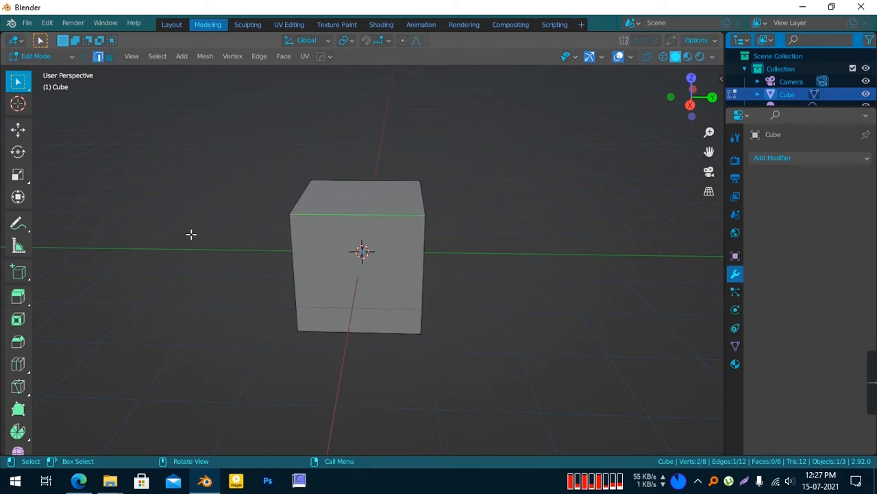
Change to face selection and select the cube's +X face
{"action": "key", "text": "3"}
{"action": "left_click", "coordinate": [338, 237]}
{"action": "scroll", "coordinate": [343, 243], "scroll_direction": "down", "scroll_amount": 2}
{"action": "middle_click_drag", "start_coordinate": [360, 249], "coordinate": [271, 264]}
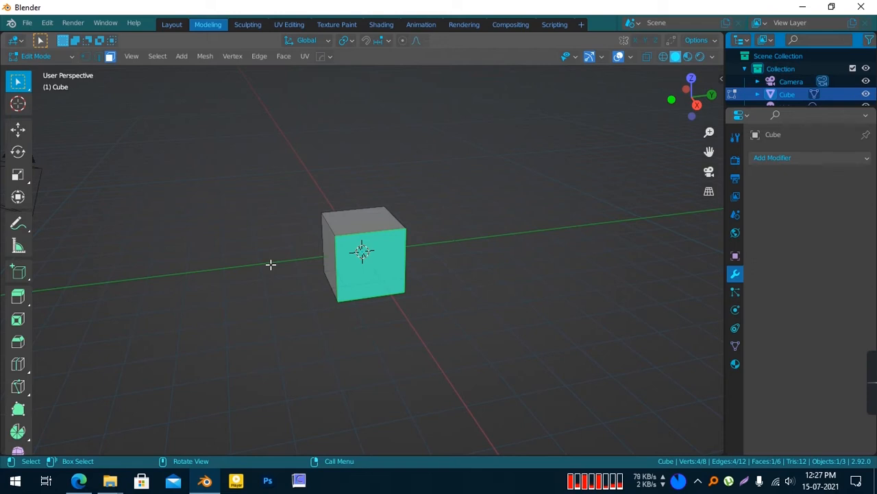
{"action": "scroll", "coordinate": [295, 301], "scroll_direction": "up", "scroll_amount": 3}
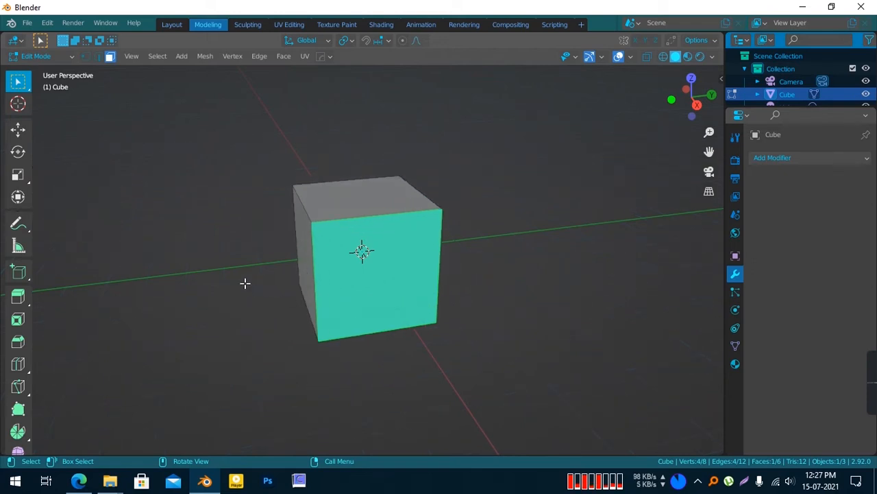
{"action": "middle_click_drag", "start_coordinate": [251, 290], "coordinate": [165, 251]}
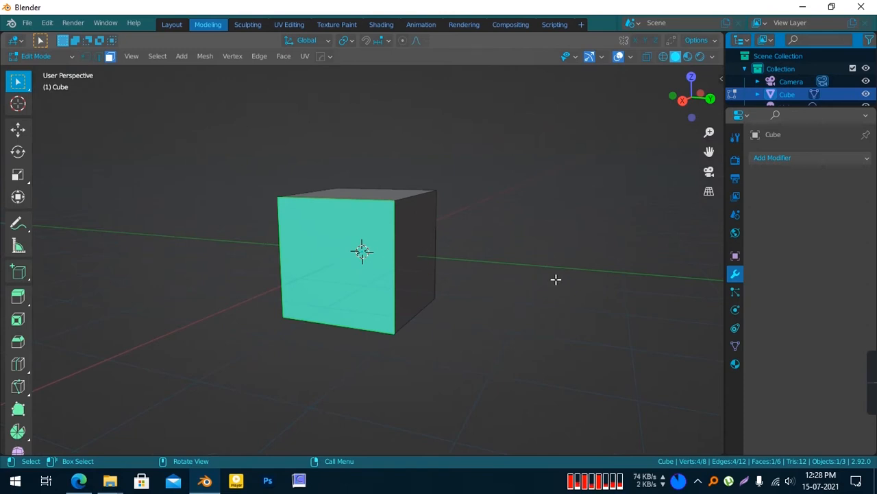
View the cube in front orthographic projection and return to an angled perspective view
{"action": "key", "text": "KP_5"}
{"action": "key", "text": "KP_1"}
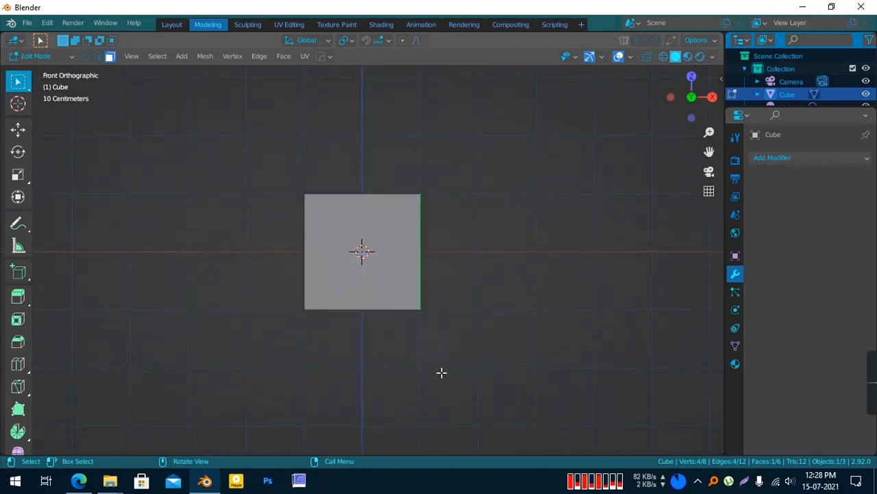
{"action": "middle_click_drag", "start_coordinate": [439, 300], "coordinate": [334, 299]}
{"action": "scroll", "coordinate": [413, 319], "scroll_direction": "up", "scroll_amount": 5}
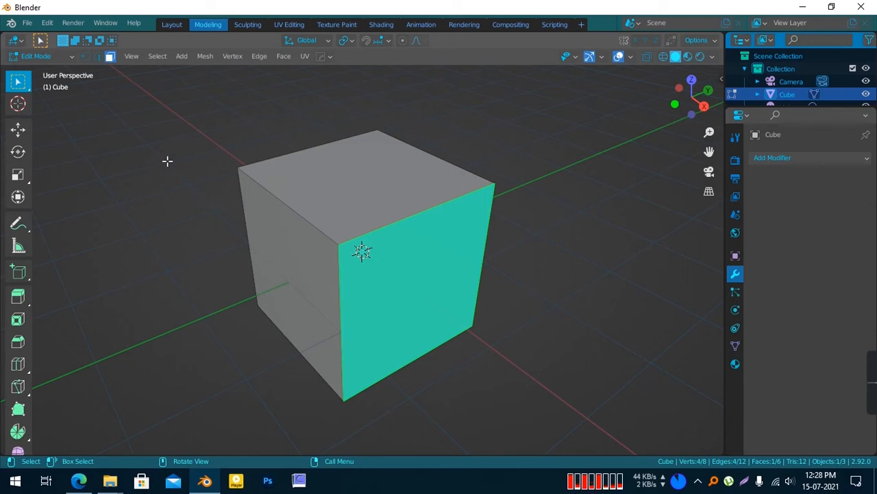
Cycle through the vertex, edge and face selection modes, and reselect the cube's +X face after clearing the selection
{"action": "key", "text": "1"}
{"action": "key", "text": "2"}
{"action": "key", "text": "3"}
{"action": "scroll", "coordinate": [167, 161], "scroll_direction": "down", "scroll_amount": 2}
{"action": "middle_click_drag", "start_coordinate": [197, 161], "coordinate": [166, 149]}
{"action": "left_click", "coordinate": [167, 149]}
{"action": "middle_click_drag", "start_coordinate": [295, 308], "coordinate": [388, 289]}
{"action": "left_click", "coordinate": [404, 258]}
{"action": "middle_click_drag", "start_coordinate": [352, 261], "coordinate": [329, 258]}
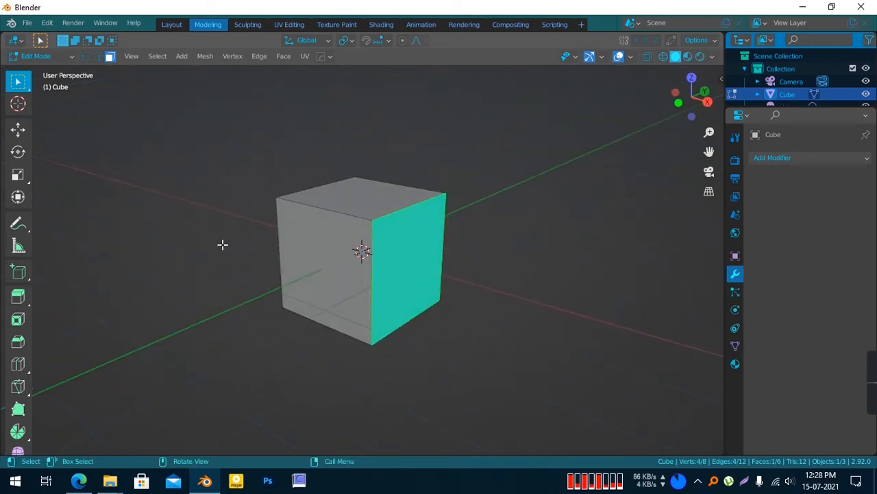
Check the Layout workspace's available tools against those of the Modeling workspace, ending in Modeling
{"action": "scroll", "coordinate": [153, 216], "scroll_direction": "down", "scroll_amount": 4}
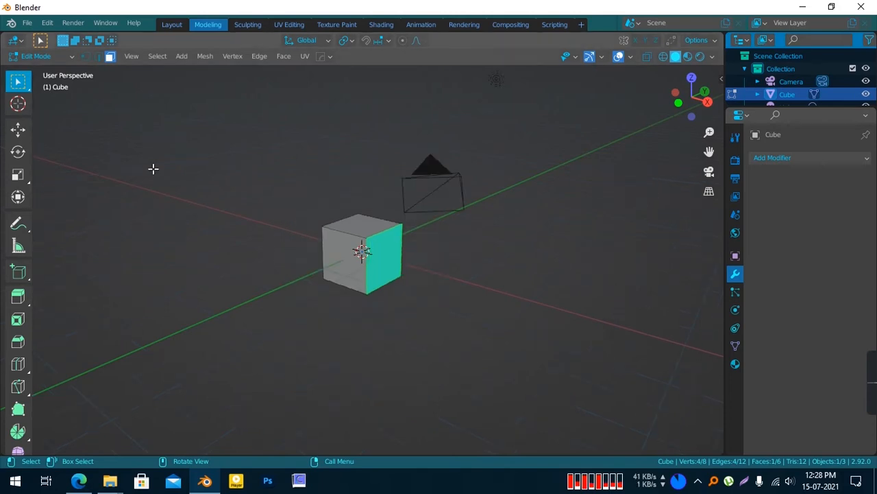
{"action": "left_click", "coordinate": [172, 24]}
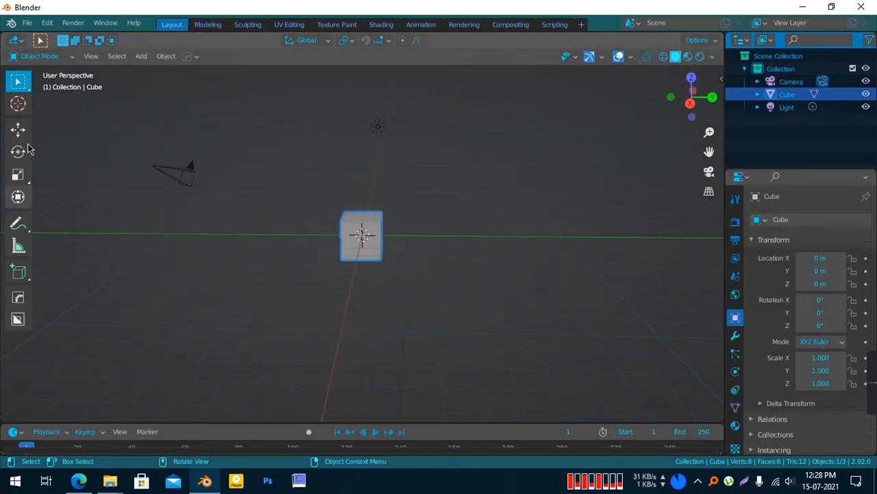
{"action": "left_click", "coordinate": [208, 25]}
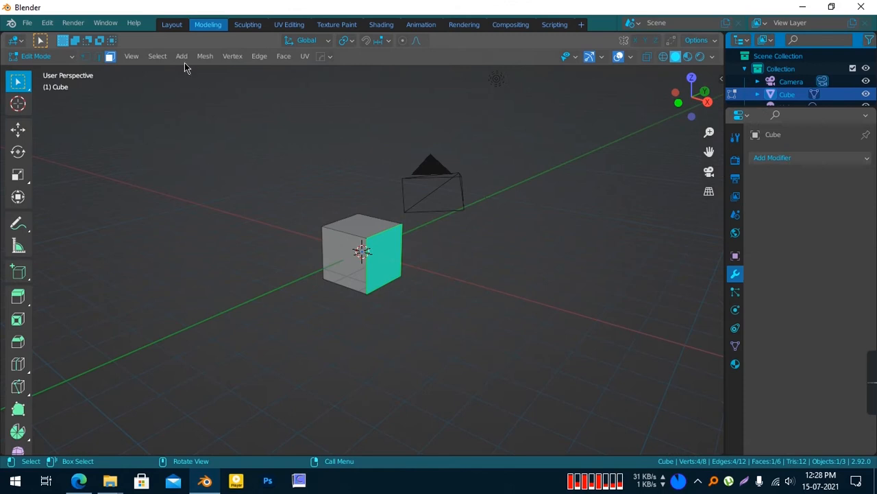
{"action": "scroll", "coordinate": [15, 328], "scroll_direction": "up", "scroll_amount": 5}
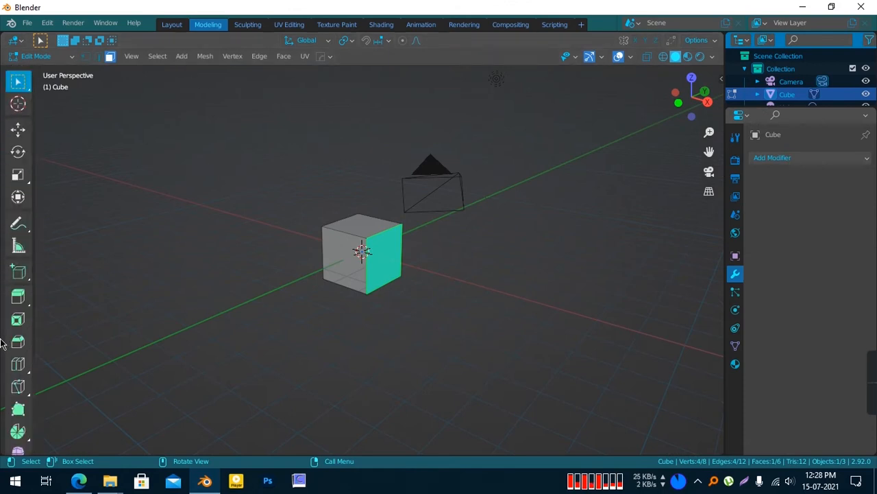
{"action": "middle_click_drag", "start_coordinate": [61, 196], "coordinate": [264, 271]}
{"action": "scroll", "coordinate": [320, 251], "scroll_direction": "down", "scroll_amount": 5}
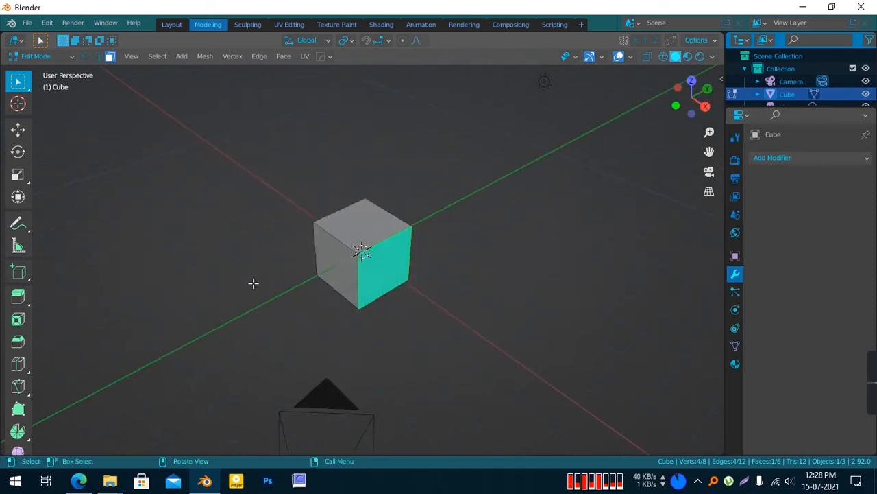
Open the Layout workspace and toggle the cube between Edit Mode and Object Mode, ending in Object Mode
{"action": "left_click", "coordinate": [174, 24]}
{"action": "scroll", "coordinate": [329, 262], "scroll_direction": "up", "scroll_amount": 3}
{"action": "middle_click_drag", "start_coordinate": [257, 270], "coordinate": [237, 272]}
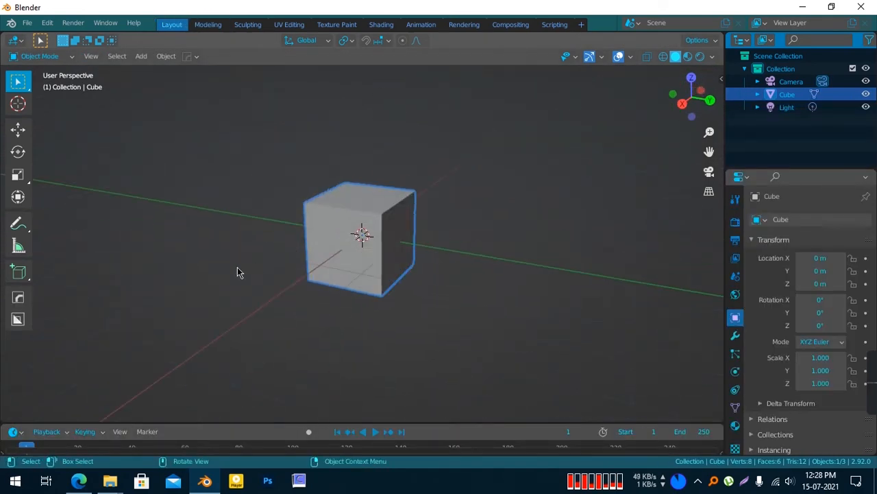
{"action": "key", "text": "Tab"}
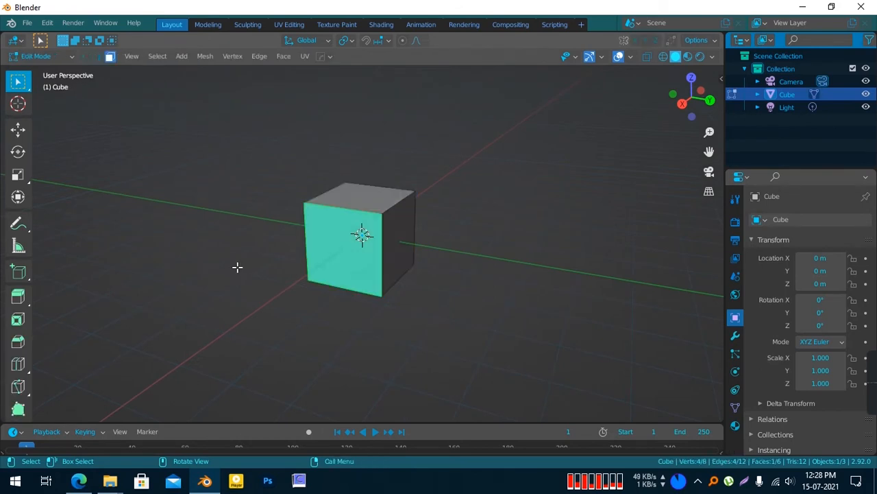
{"action": "key", "text": "Tab"}
{"action": "key", "text": "Tab"}
{"action": "key", "text": "Tab"}
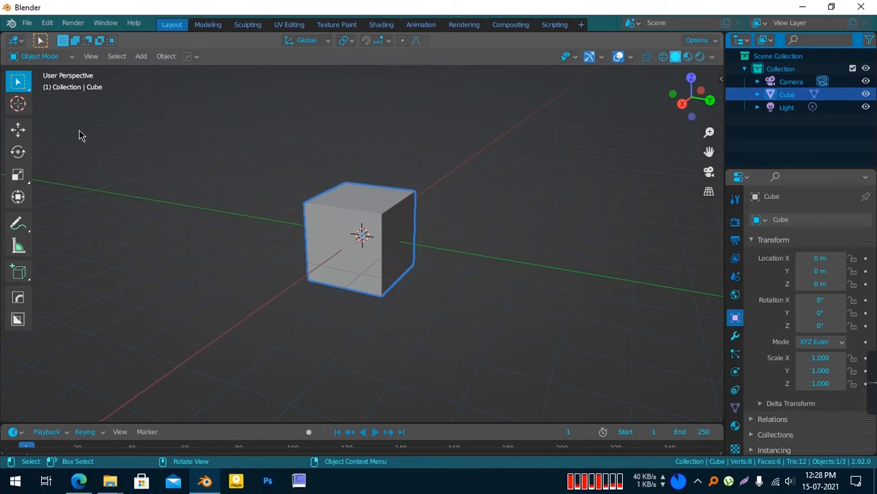
Switch the cube repeatedly between Edit Mode and Object Mode, finishing in Edit Mode
{"action": "left_click", "coordinate": [66, 58]}
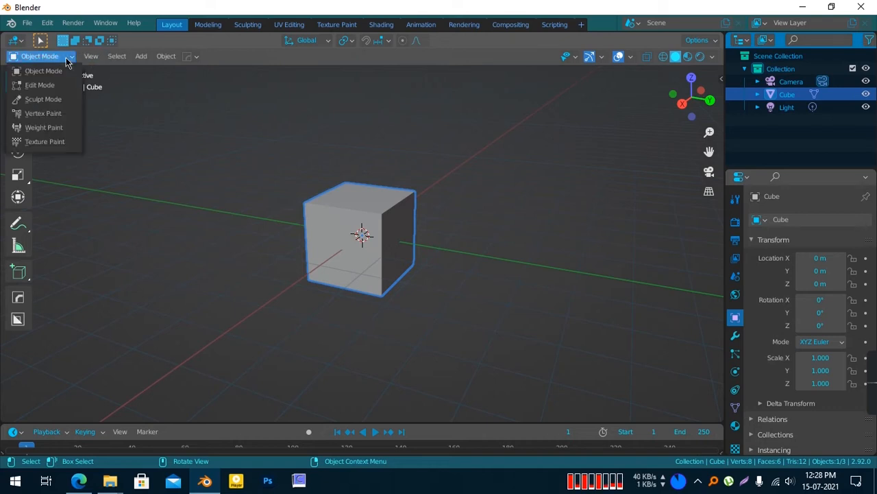
{"action": "left_click", "coordinate": [55, 85]}
{"action": "mouse_move", "coordinate": [281, 242]}
{"action": "middle_mouse_down"}
{"action": "mouse_move", "coordinate": [525, 258]}
{"action": "mouse_move", "coordinate": [272, 282]}
{"action": "mouse_move", "coordinate": [425, 274]}
{"action": "middle_mouse_up"}
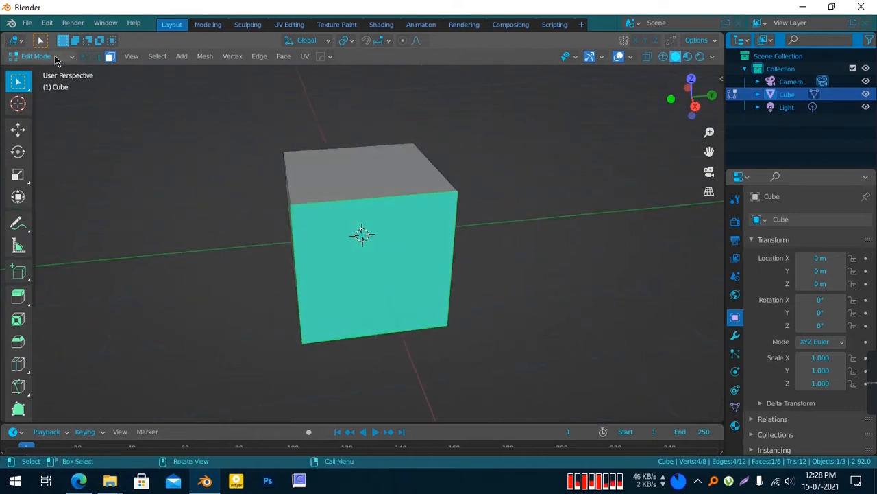
{"action": "left_click", "coordinate": [55, 57]}
{"action": "left_click", "coordinate": [41, 72]}
{"action": "key", "text": "Tab"}
{"action": "key", "text": "Tab"}
{"action": "key", "text": "Tab"}
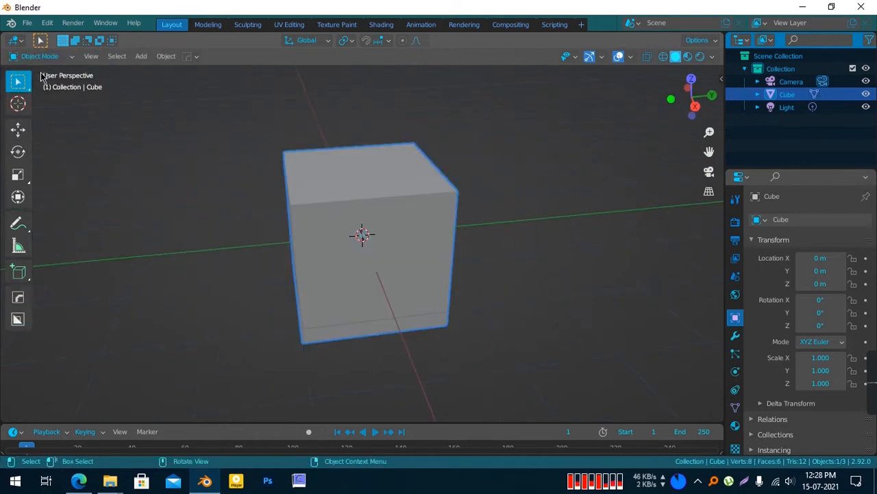
{"action": "key", "text": "Tab"}
{"action": "key", "text": "Tab"}
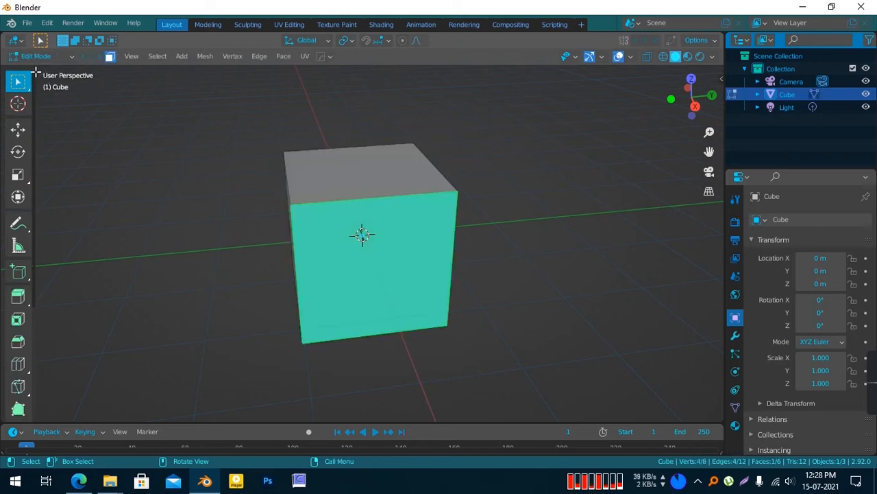
With the cube's +X face selected, activate the Move, Rotate, Scale and Transform tools one after another to compare their gizmos
{"action": "scroll", "coordinate": [212, 216], "scroll_direction": "down", "scroll_amount": 3}
{"action": "middle_click_drag", "start_coordinate": [211, 215], "coordinate": [242, 261]}
{"action": "left_click", "coordinate": [17, 128]}
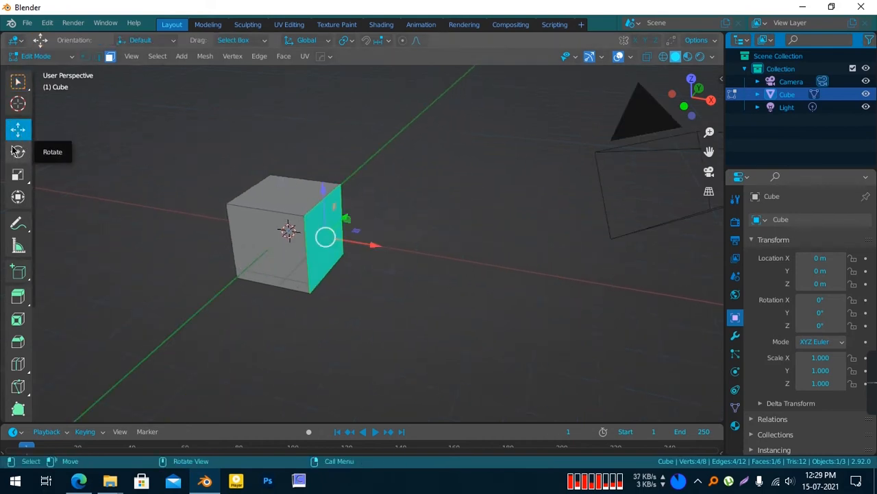
{"action": "left_click", "coordinate": [11, 158]}
{"action": "left_click", "coordinate": [20, 178]}
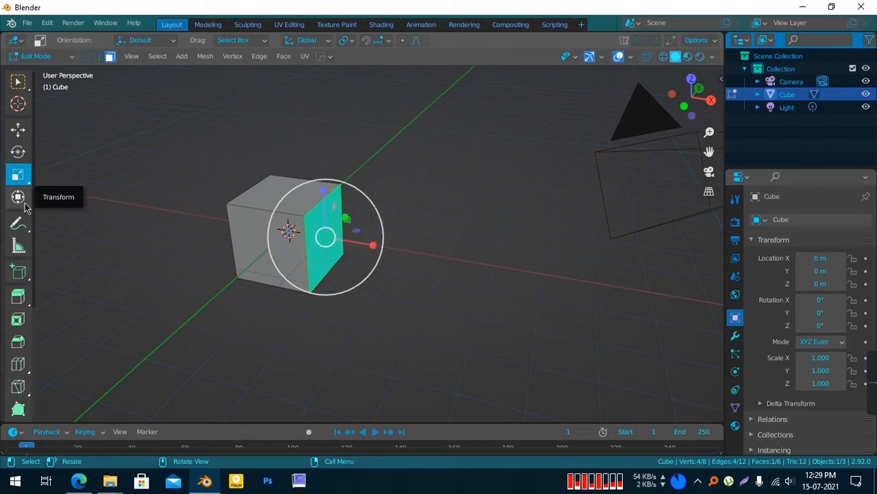
{"action": "left_click", "coordinate": [22, 200]}
{"action": "middle_click_drag", "start_coordinate": [205, 274], "coordinate": [113, 295]}
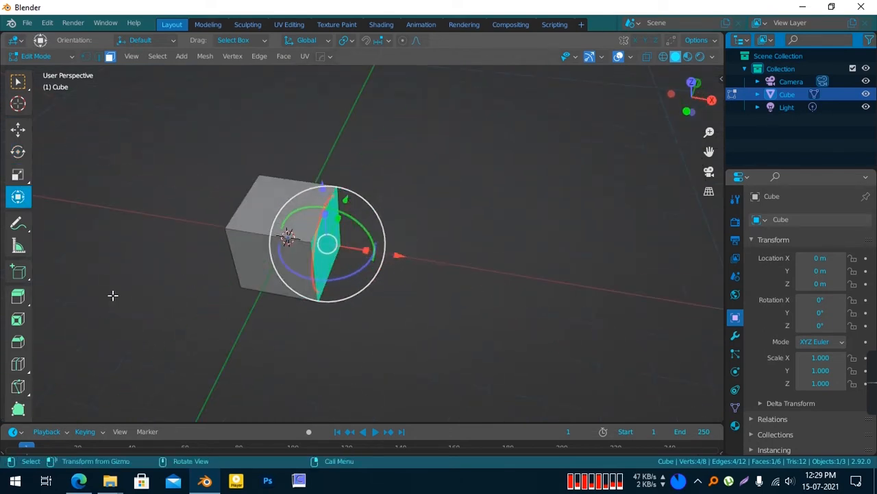
Activate the Annotate, Measure and Add Cube tools in turn and preview the Add Cube placement grid on the cube
{"action": "left_click", "coordinate": [18, 223]}
{"action": "left_click", "coordinate": [18, 246]}
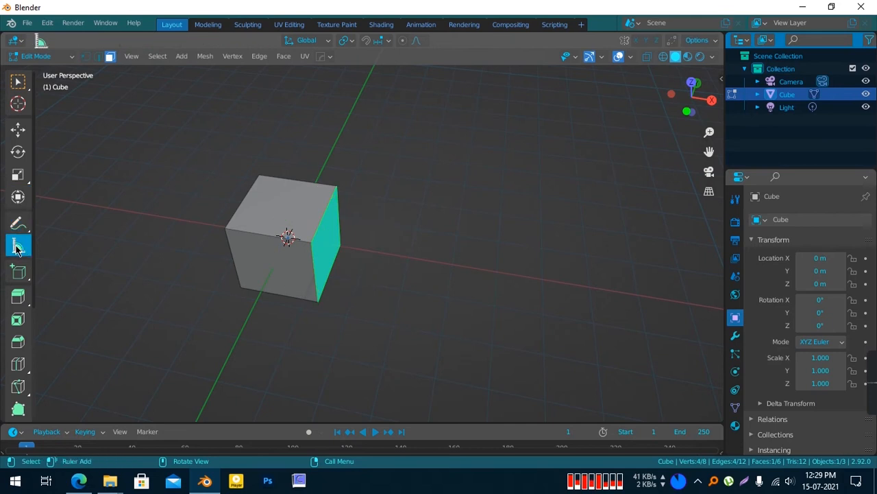
{"action": "left_click", "coordinate": [19, 277]}
{"action": "middle_click_drag", "start_coordinate": [286, 263], "coordinate": [356, 254]}
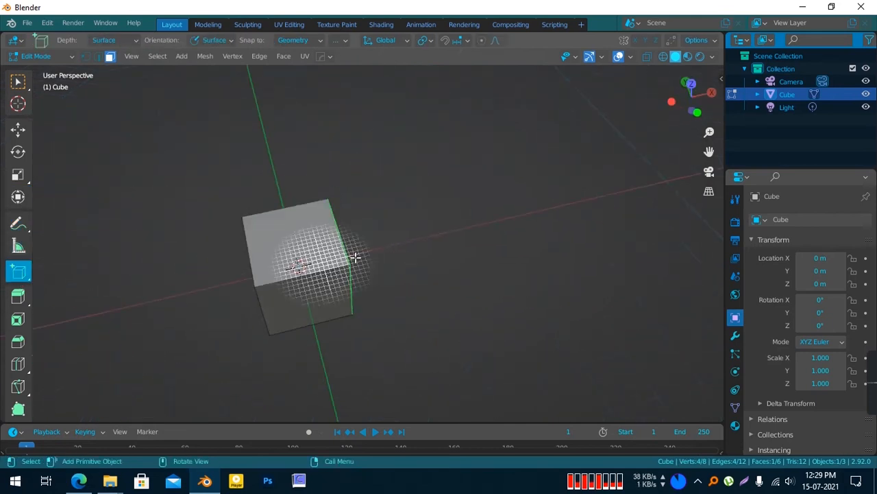
Extrude the cube's +X face outward along its normal with the Extrude Region tool
{"action": "left_click", "coordinate": [18, 297]}
{"action": "middle_click_drag", "start_coordinate": [294, 261], "coordinate": [255, 239]}
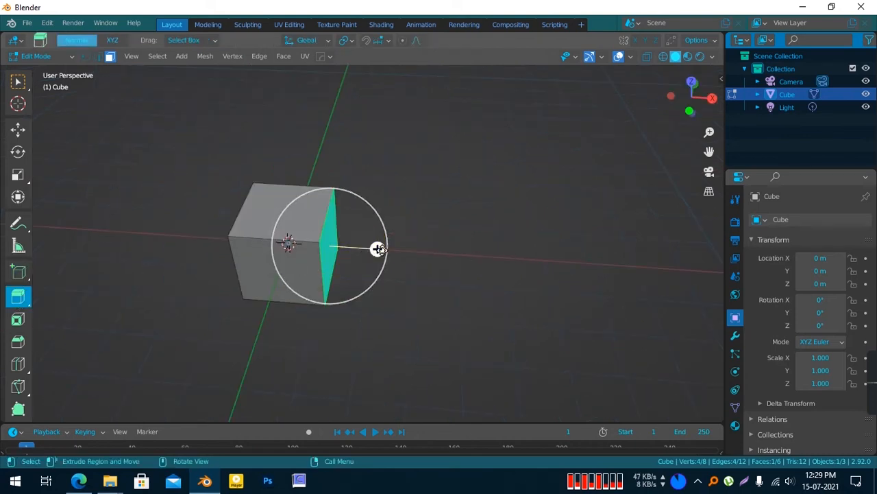
{"action": "middle_click_drag", "start_coordinate": [386, 288], "coordinate": [387, 264]}
{"action": "left_click_drag", "start_coordinate": [387, 264], "coordinate": [462, 254]}
{"action": "middle_click_drag", "start_coordinate": [423, 335], "coordinate": [374, 248]}
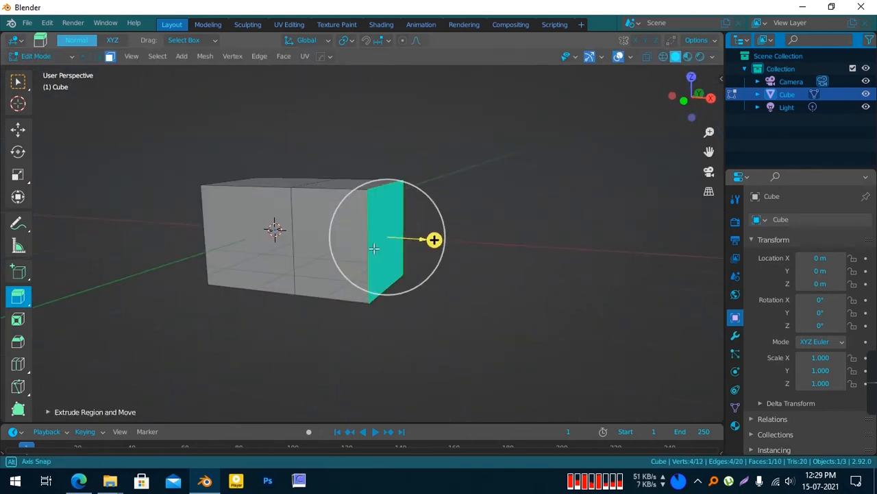
Extrude the end face diagonally downward, diagonally back up, and further outward along its normal in several straight segments
{"action": "left_click_drag", "start_coordinate": [386, 179], "coordinate": [442, 227]}
{"action": "middle_click_drag", "start_coordinate": [339, 311], "coordinate": [445, 192]}
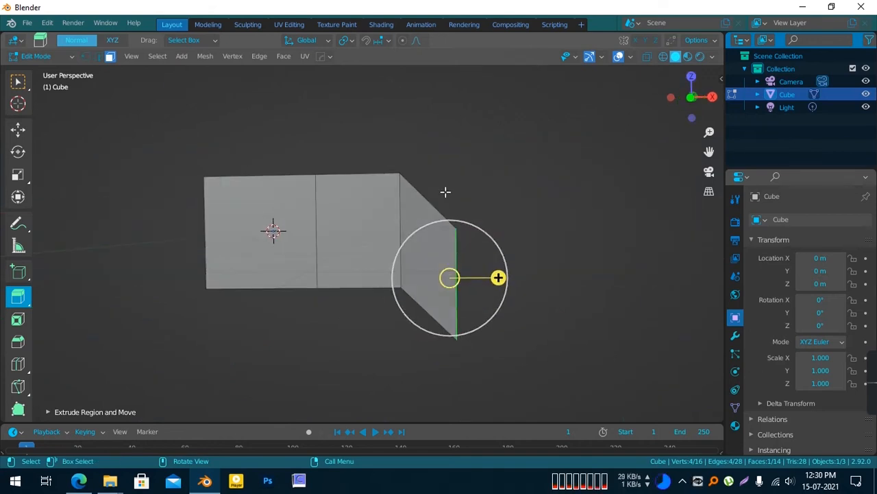
{"action": "middle_click_drag", "start_coordinate": [466, 237], "coordinate": [517, 200]}
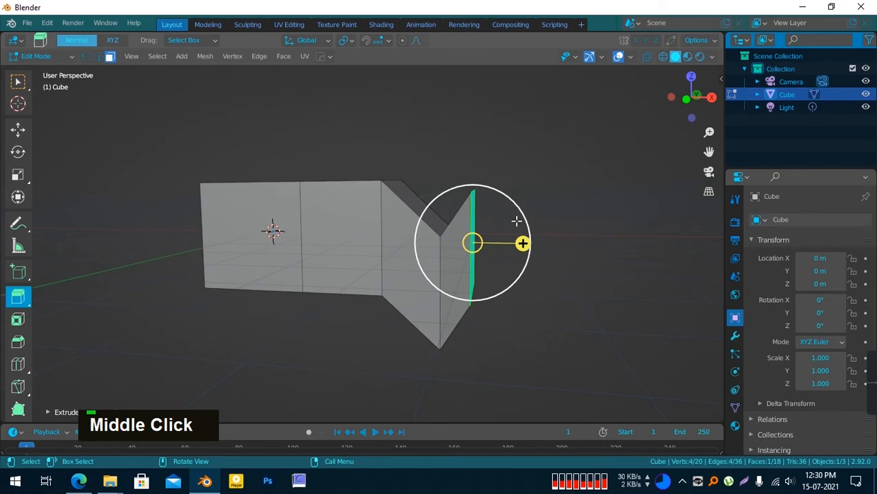
{"action": "left_click_drag", "start_coordinate": [523, 243], "coordinate": [632, 245]}
{"action": "left_click_drag", "start_coordinate": [591, 189], "coordinate": [494, 223]}
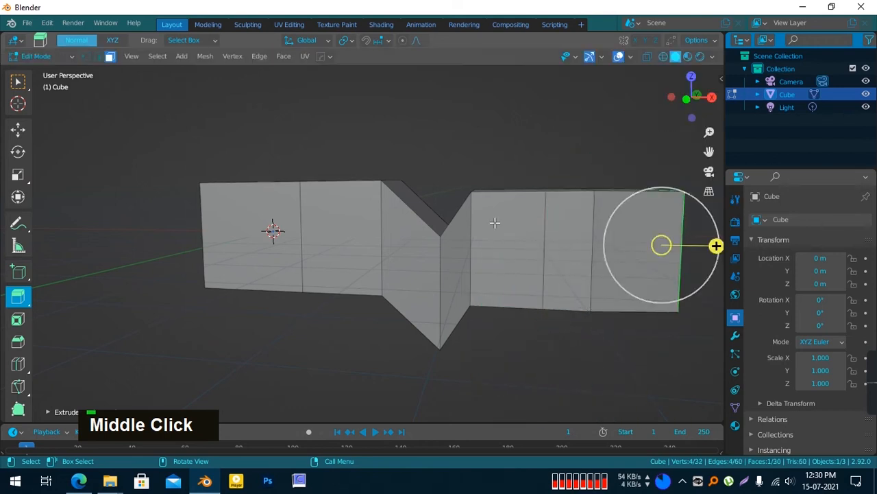
Inspect the extruded shape from several angles and return to the Select Box tool
{"action": "scroll", "coordinate": [495, 222], "scroll_direction": "down", "scroll_amount": 5}
{"action": "middle_click_drag", "start_coordinate": [495, 222], "coordinate": [523, 300]}
{"action": "scroll", "coordinate": [411, 263], "scroll_direction": "up", "scroll_amount": 3}
{"action": "middle_click_drag", "start_coordinate": [411, 263], "coordinate": [503, 306]}
{"action": "scroll", "coordinate": [321, 288], "scroll_direction": "down", "scroll_amount": 3}
{"action": "middle_click_drag", "start_coordinate": [322, 288], "coordinate": [389, 257]}
{"action": "left_click", "coordinate": [18, 82]}
{"action": "scroll", "coordinate": [391, 254], "scroll_direction": "up", "scroll_amount": 3}
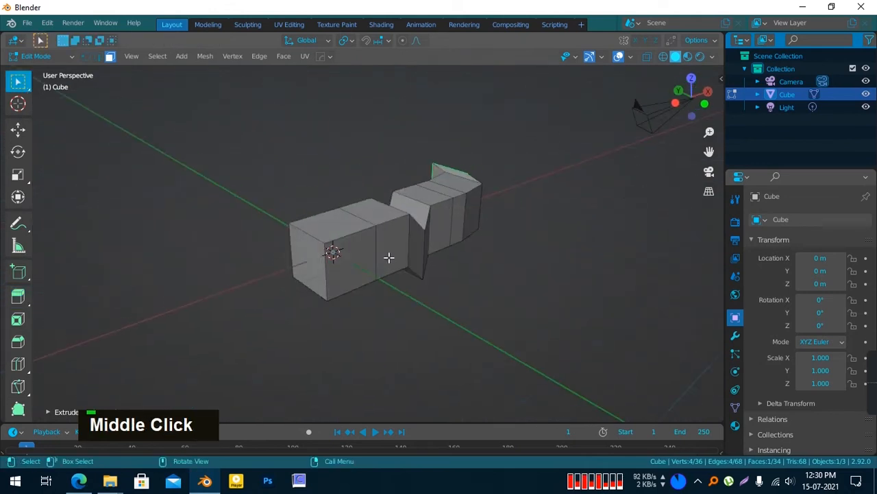
Undo all the extrusions back to the plain cube, in Edit Mode with its +X face selected
{"action": "key", "text": "ctrl+z"}
{"action": "key", "text": "ctrl+z"}
{"action": "key", "text": "ctrl+z"}
{"action": "key", "text": "ctrl+z"}
{"action": "key", "text": "ctrl+z"}
{"action": "key", "text": "ctrl+z"}
{"action": "key", "text": "ctrl+z"}
{"action": "key", "text": "ctrl+z"}
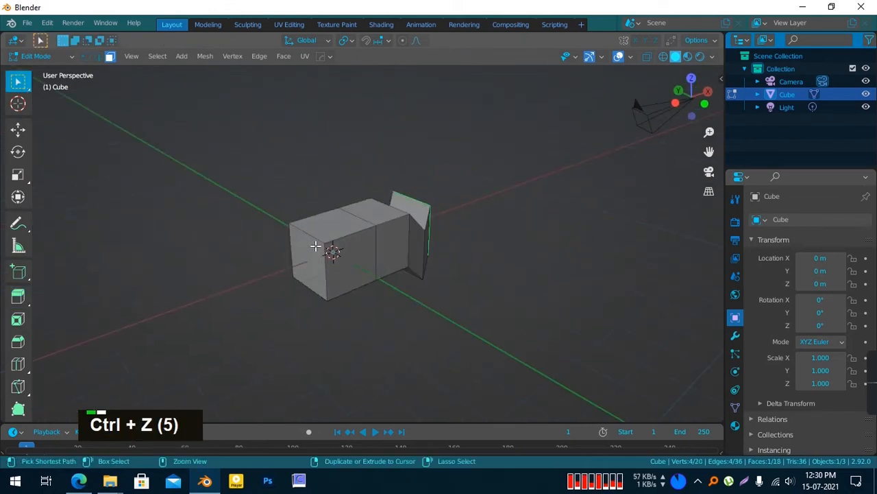
{"action": "key", "text": "ctrl+z"}
{"action": "middle_click_drag", "start_coordinate": [313, 244], "coordinate": [276, 250], "text": "ctrl"}
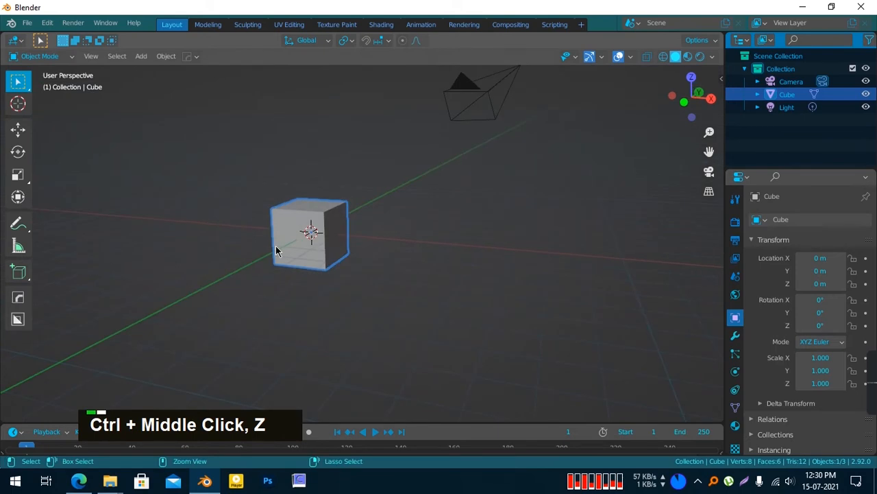
{"action": "key", "text": "ctrl+z"}
Try extruding the cube's +X face along its normal with the Extrude command
{"action": "middle_click_drag", "start_coordinate": [339, 235], "coordinate": [309, 237]}
{"action": "middle_click_drag", "start_coordinate": [307, 263], "coordinate": [440, 289], "text": "shift"}
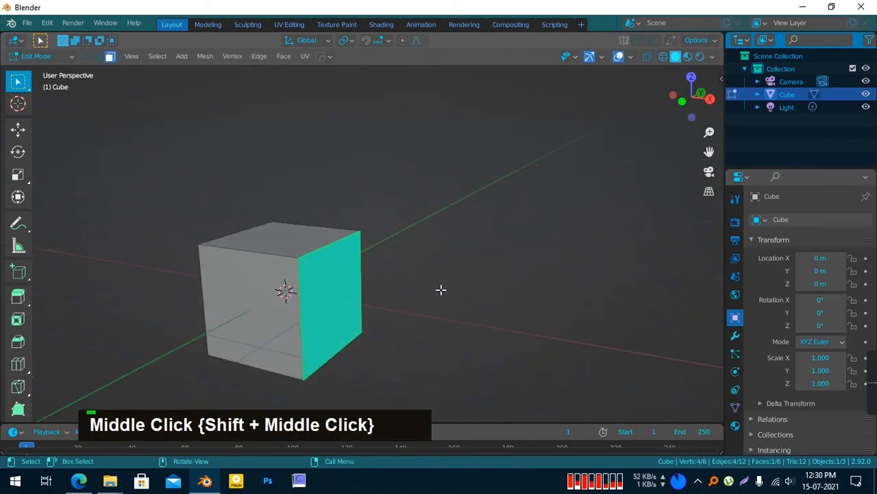
{"action": "key", "text": "e"}
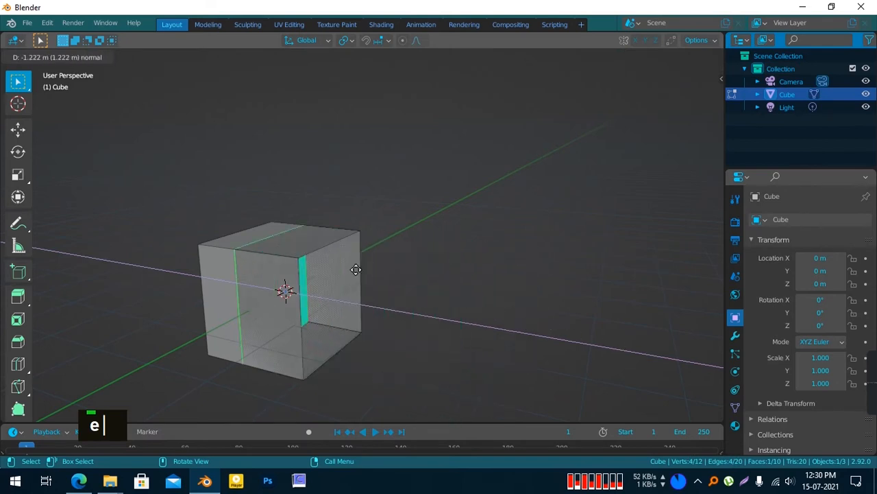
{"action": "right_click", "coordinate": [530, 302]}
Extrude the +X face along the global X axis and undo that extrusion
{"action": "scroll", "coordinate": [476, 313], "scroll_direction": "down", "scroll_amount": 3}
{"action": "middle_click_drag", "start_coordinate": [476, 314], "coordinate": [401, 371]}
{"action": "scroll", "coordinate": [547, 330], "scroll_direction": "down", "scroll_amount": 3}
{"action": "scroll", "coordinate": [316, 344], "scroll_direction": "up", "scroll_amount": 4}
{"action": "scroll", "coordinate": [440, 345], "scroll_direction": "down", "scroll_amount": 4}
{"action": "key", "text": "e"}
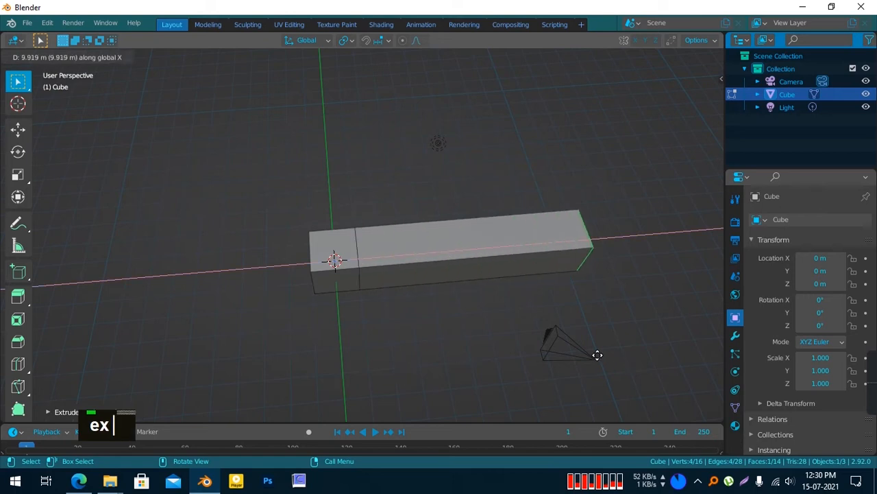
{"action": "left_click", "coordinate": [448, 343]}
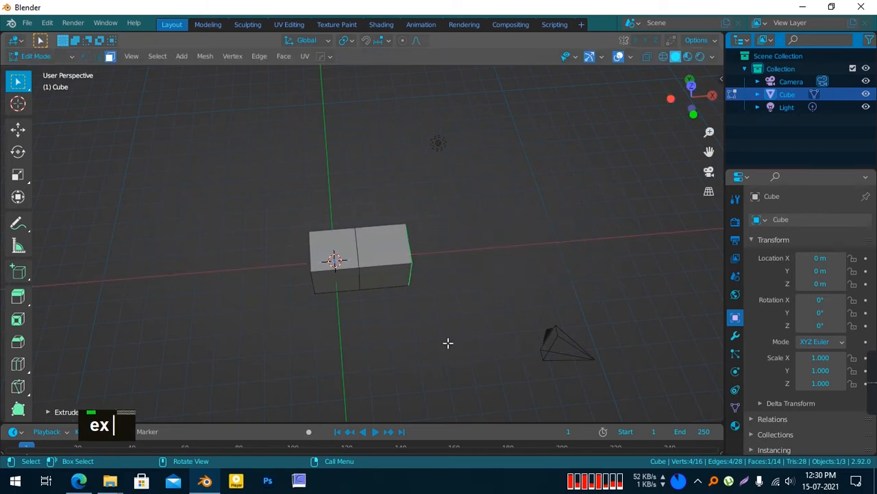
{"action": "key", "text": "ctrl+z"}
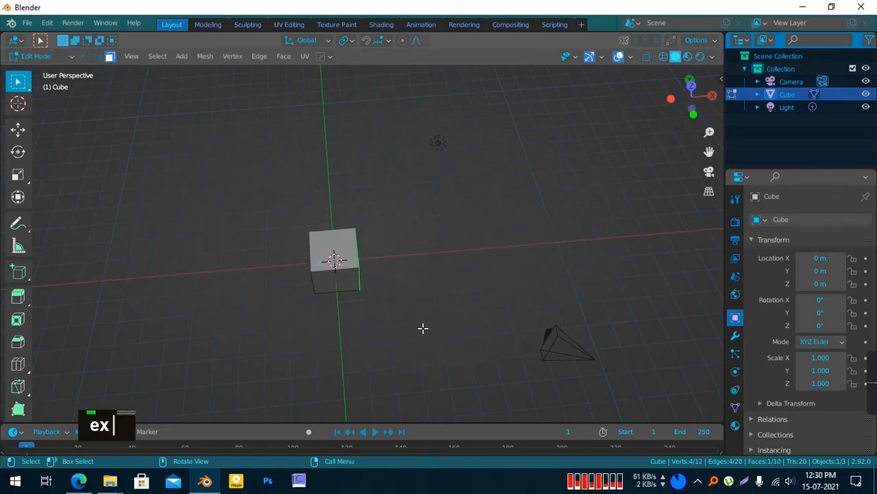
Try extruding the +X face along its normal and sideways along the global Y axis
{"action": "middle_click_drag", "start_coordinate": [400, 295], "coordinate": [416, 306]}
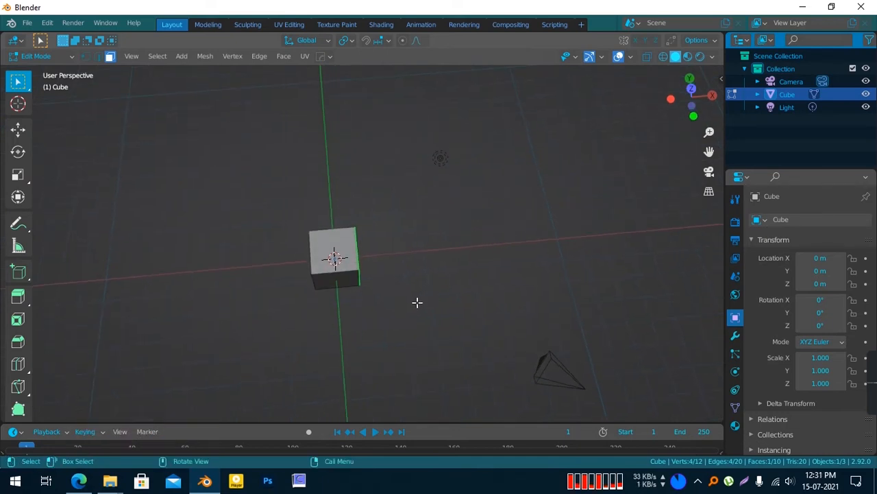
{"action": "key", "text": "e"}
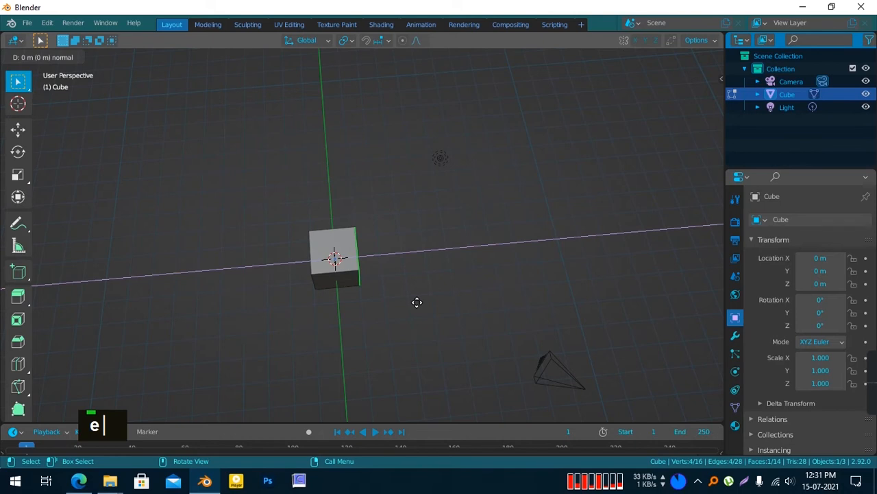
{"action": "right_click", "coordinate": [424, 241]}
{"action": "key", "text": "e"}
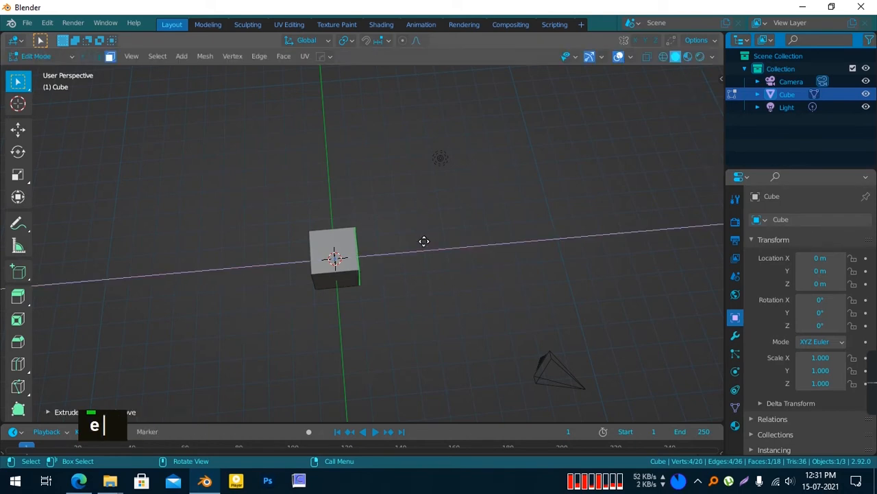
{"action": "key", "text": "y"}
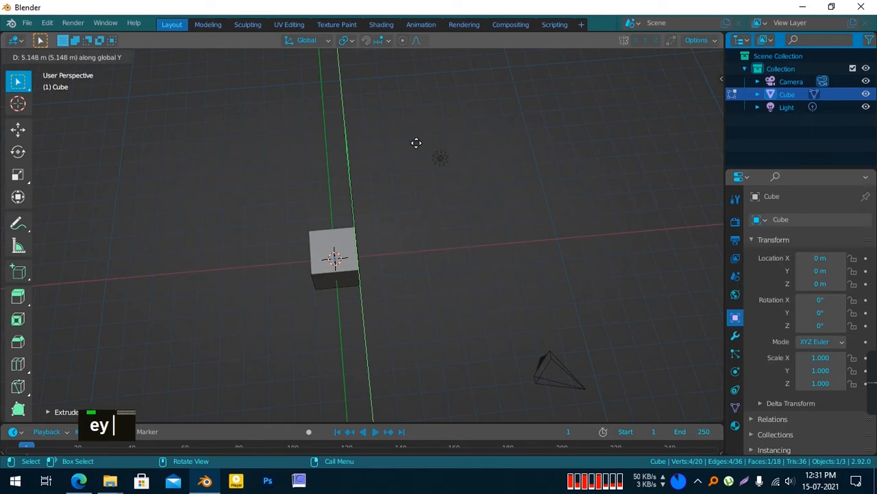
{"action": "middle_click", "coordinate": [417, 143]}
{"action": "right_click", "coordinate": [394, 135]}
{"action": "middle_click_drag", "start_coordinate": [394, 134], "coordinate": [428, 209]}
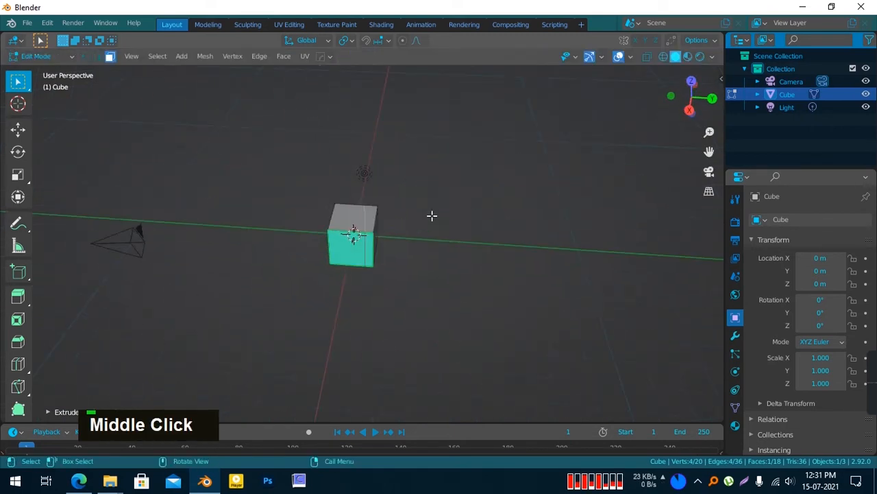
{"action": "key", "text": "e"}
{"action": "key", "text": "y"}
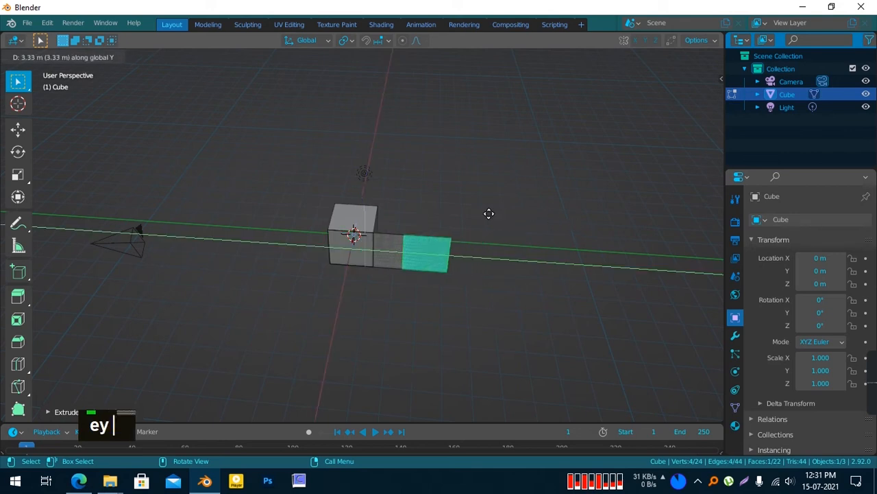
{"action": "right_click", "coordinate": [521, 213]}
Try extruding the +X face upward along the global Z axis
{"action": "middle_click_drag", "start_coordinate": [373, 198], "coordinate": [451, 282]}
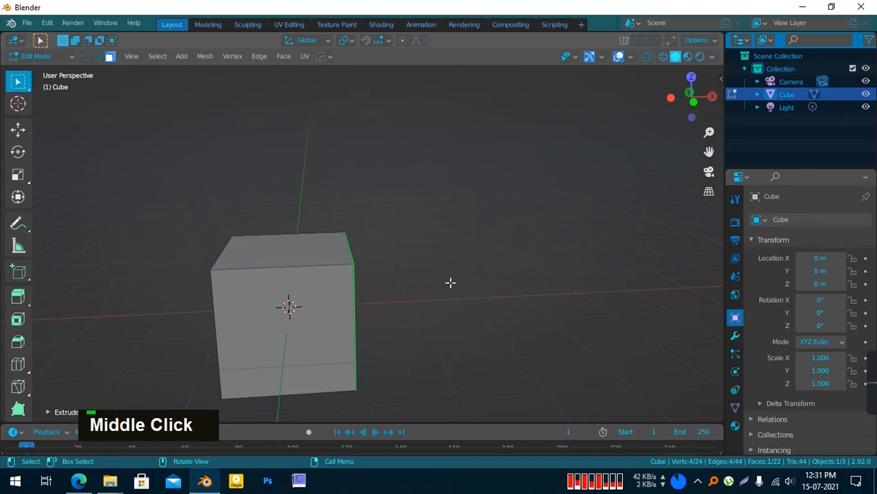
{"action": "key", "text": "e"}
{"action": "key", "text": "z"}
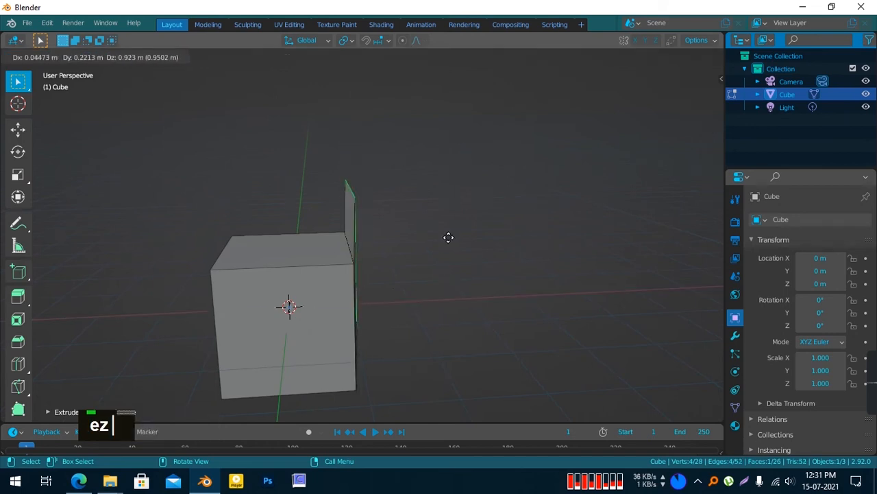
{"action": "key", "text": "z"}
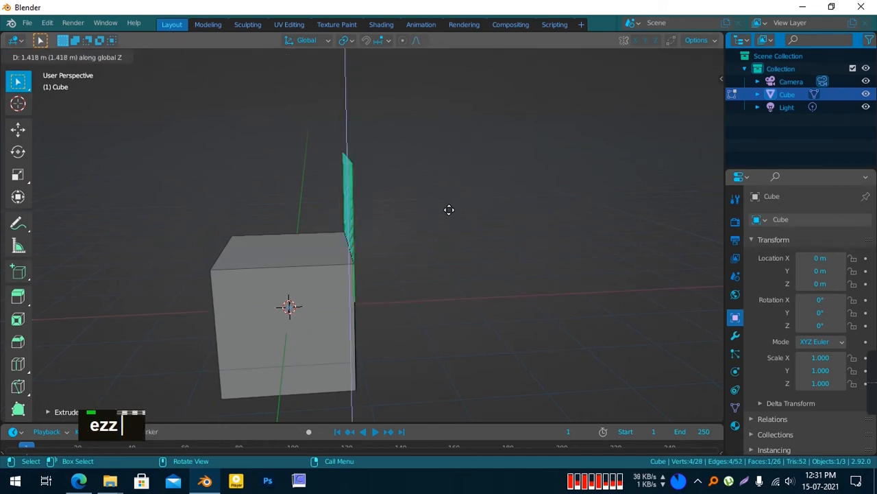
{"action": "right_click", "coordinate": [455, 156]}
Inset the cube's +X face twice with the Inset Faces tool, forming two nested frames around a smaller inner face
{"action": "middle_click_drag", "start_coordinate": [470, 212], "coordinate": [237, 268]}
{"action": "scroll", "coordinate": [333, 261], "scroll_direction": "up", "scroll_amount": 2}
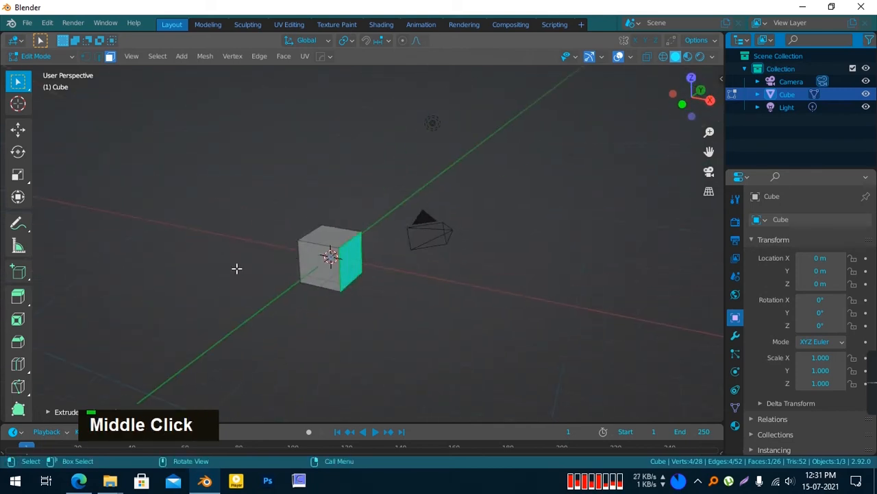
{"action": "left_click", "coordinate": [16, 323]}
{"action": "middle_click_drag", "start_coordinate": [167, 305], "coordinate": [284, 339]}
{"action": "scroll", "coordinate": [345, 321], "scroll_direction": "up", "scroll_amount": 4}
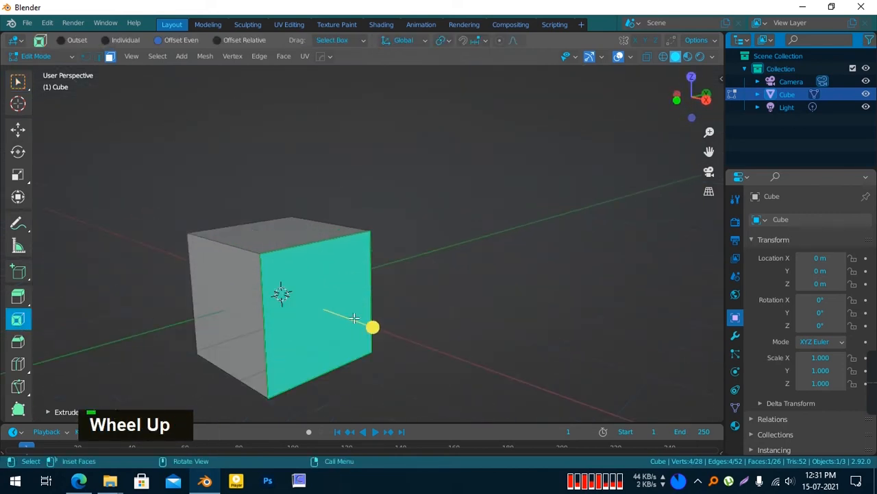
{"action": "middle_click_drag", "start_coordinate": [416, 313], "coordinate": [424, 295]}
{"action": "left_click_drag", "start_coordinate": [397, 313], "coordinate": [384, 314]}
{"action": "middle_click_drag", "start_coordinate": [411, 304], "coordinate": [276, 310]}
{"action": "mouse_move", "coordinate": [295, 310]}
{"action": "left_mouse_down"}
{"action": "mouse_move", "coordinate": [239, 323]}
{"action": "mouse_move", "coordinate": [309, 308]}
{"action": "mouse_move", "coordinate": [294, 308]}
{"action": "left_mouse_up"}
Apply another inset to the innermost face on the cube's +X side
{"action": "middle_click_drag", "start_coordinate": [282, 331], "coordinate": [305, 322]}
{"action": "scroll", "coordinate": [471, 334], "scroll_direction": "up", "scroll_amount": 3}
{"action": "scroll", "coordinate": [273, 327], "scroll_direction": "up", "scroll_amount": 2}
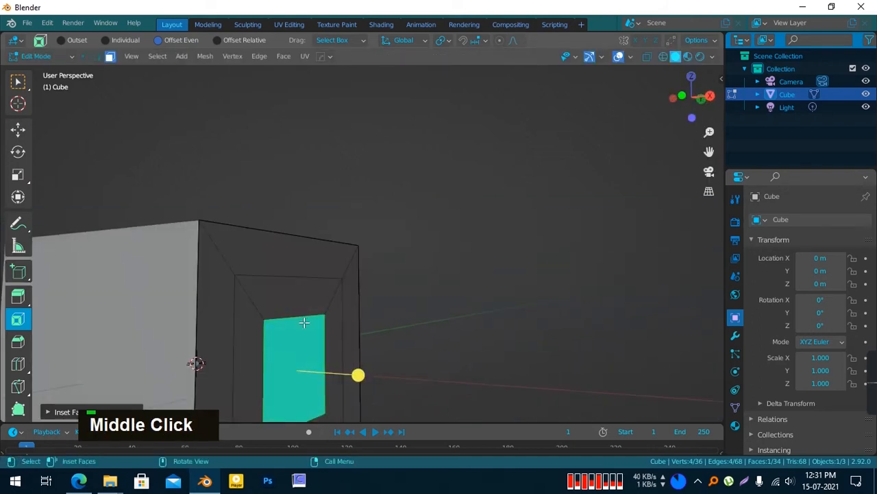
{"action": "left_click_drag", "start_coordinate": [359, 375], "coordinate": [425, 390]}
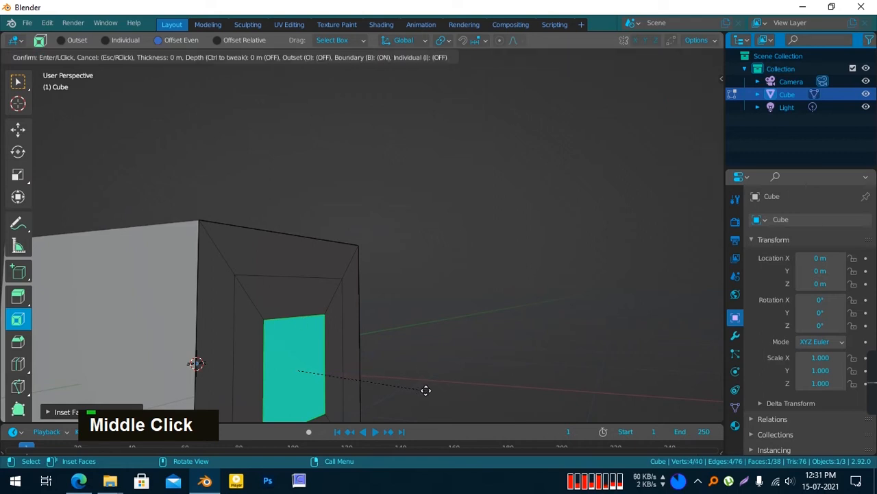
{"action": "left_click_drag", "start_coordinate": [364, 376], "coordinate": [365, 375]}
{"action": "scroll", "coordinate": [480, 325], "scroll_direction": "down", "scroll_amount": 3}
{"action": "middle_click_drag", "start_coordinate": [467, 326], "coordinate": [386, 352]}
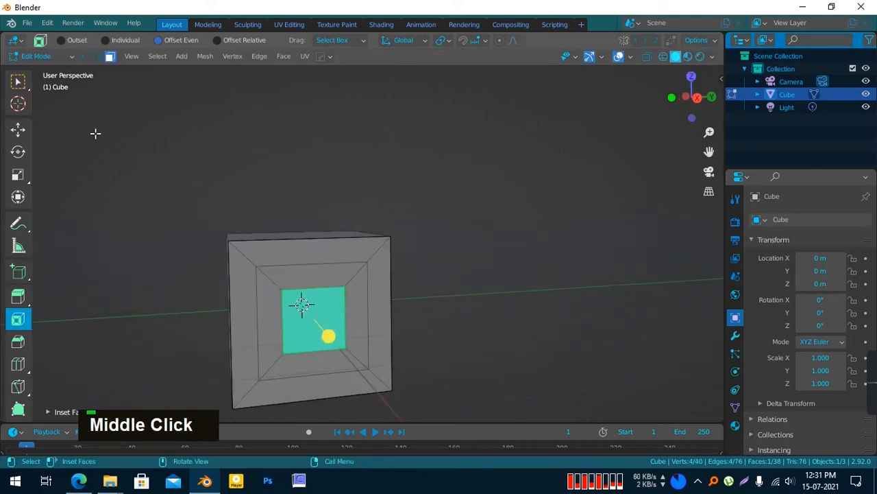
Try enlarging the innermost inset face uniformly with the Scale tool
{"action": "left_click", "coordinate": [26, 177]}
{"action": "middle_click_drag", "start_coordinate": [295, 251], "coordinate": [386, 264]}
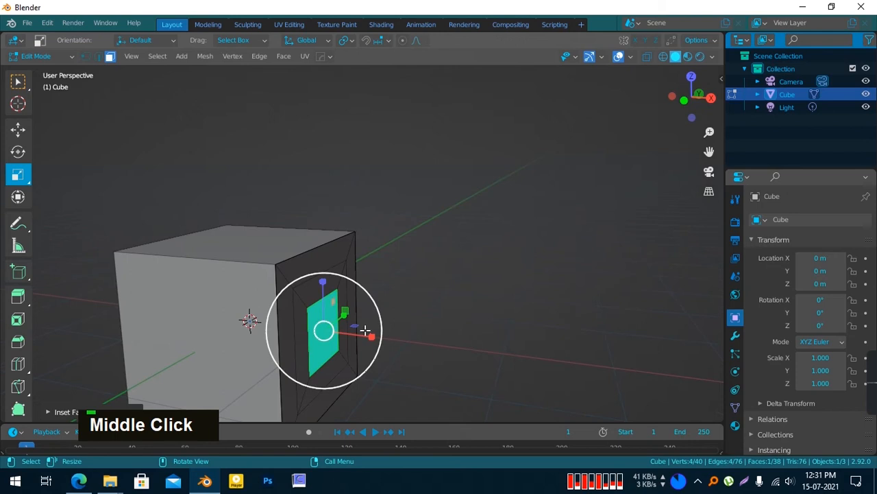
{"action": "left_click_drag", "start_coordinate": [377, 304], "coordinate": [384, 288]}
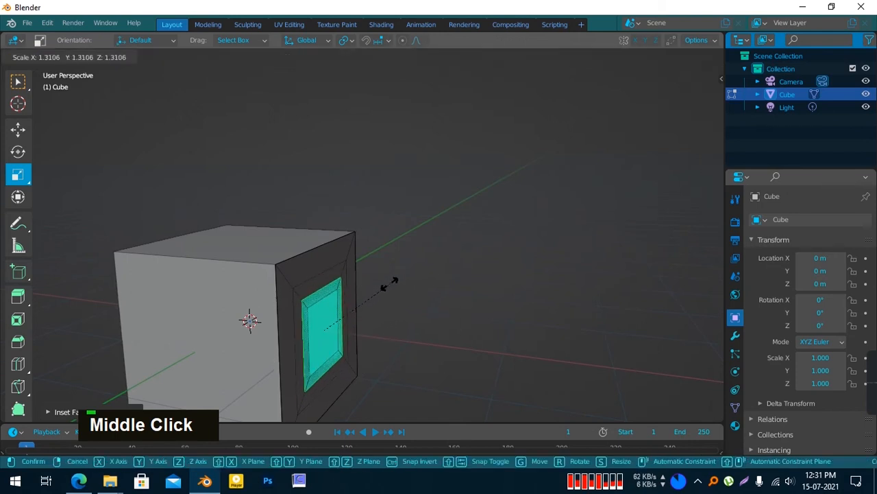
{"action": "right_click", "coordinate": [398, 274]}
{"action": "middle_click_drag", "start_coordinate": [386, 272], "coordinate": [336, 327]}
{"action": "scroll", "coordinate": [368, 288], "scroll_direction": "up", "scroll_amount": 4}
{"action": "scroll", "coordinate": [379, 256], "scroll_direction": "down", "scroll_amount": 4}
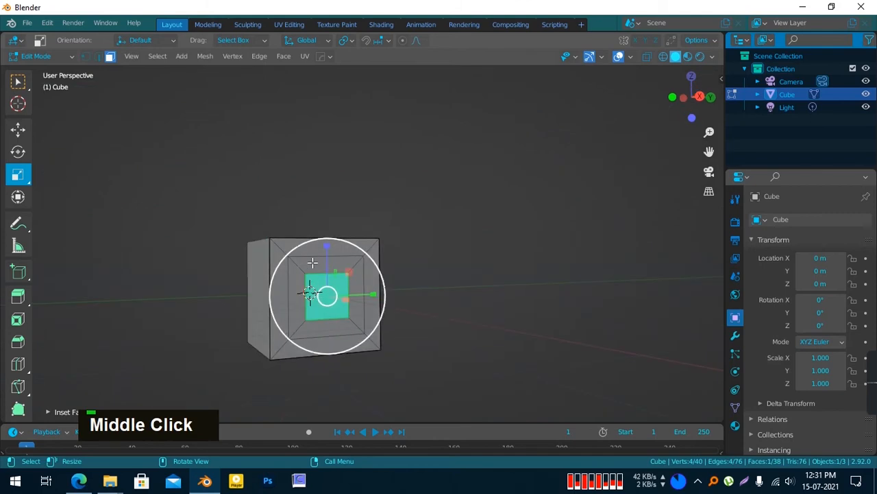
Select individual faces of the nested inset frames on the cube's +X side one after another
{"action": "left_click", "coordinate": [357, 297]}
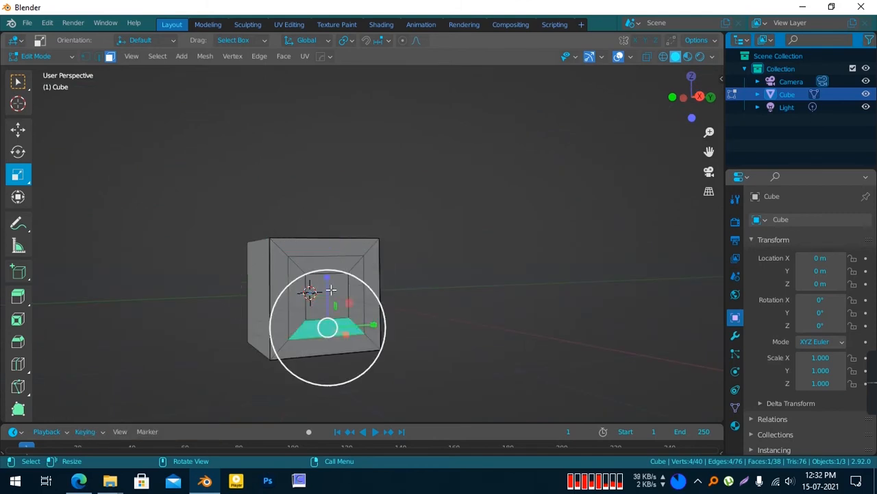
{"action": "left_click", "coordinate": [331, 290]}
{"action": "left_click", "coordinate": [356, 289]}
{"action": "left_click", "coordinate": [330, 265]}
{"action": "scroll", "coordinate": [402, 278], "scroll_direction": "down", "scroll_amount": 2}
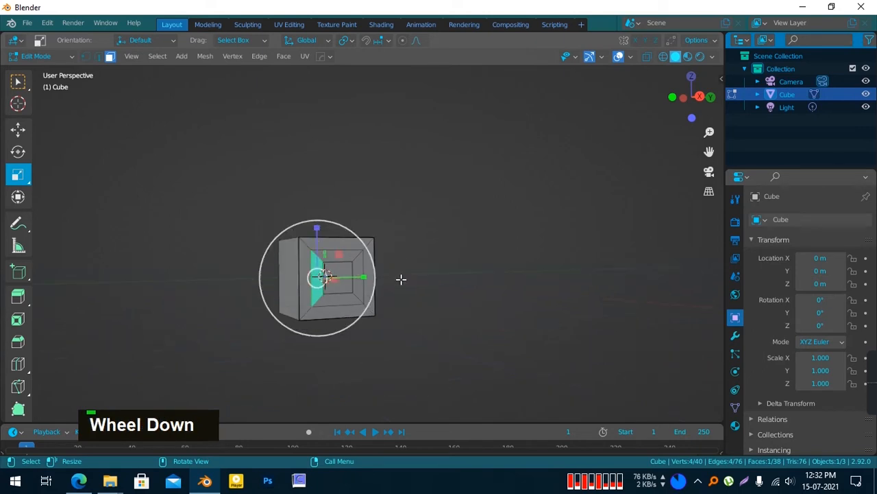
{"action": "scroll", "coordinate": [443, 298], "scroll_direction": "up", "scroll_amount": 4}
{"action": "middle_click_drag", "start_coordinate": [443, 297], "coordinate": [186, 255]}
{"action": "scroll", "coordinate": [186, 255], "scroll_direction": "down", "scroll_amount": 2}
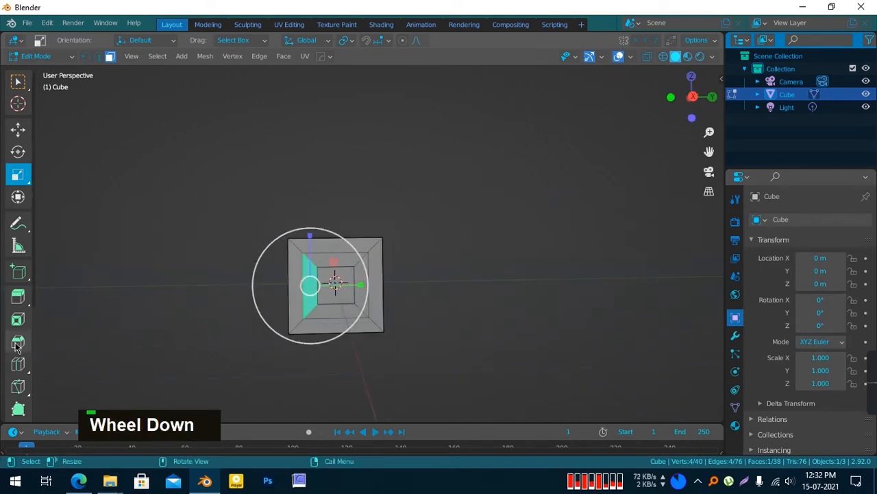
Try beveling the selected inset frame face on the cube's +X side with the Bevel tool
{"action": "left_click", "coordinate": [17, 341]}
{"action": "middle_click_drag", "start_coordinate": [159, 283], "coordinate": [333, 294]}
{"action": "scroll", "coordinate": [299, 292], "scroll_direction": "up", "scroll_amount": 3}
{"action": "scroll", "coordinate": [270, 300], "scroll_direction": "down", "scroll_amount": 2}
{"action": "scroll", "coordinate": [215, 295], "scroll_direction": "down", "scroll_amount": 2}
{"action": "scroll", "coordinate": [374, 292], "scroll_direction": "up", "scroll_amount": 3}
{"action": "left_click_drag", "start_coordinate": [396, 197], "coordinate": [410, 185]}
{"action": "right_click", "coordinate": [284, 148]}
Undo the recent bevel, scale and inset edits on the cube's +X side back to the full, undivided face
{"action": "key", "text": "ctrl+z"}
{"action": "key", "text": "ctrl+z"}
{"action": "key", "text": "ctrl+z"}
{"action": "key", "text": "ctrl+z"}
{"action": "key", "text": "ctrl+z"}
{"action": "key", "text": "ctrl+z"}
{"action": "middle_click_drag", "start_coordinate": [480, 190], "coordinate": [297, 176]}
{"action": "key", "text": "ctrl+z"}
{"action": "key", "text": "ctrl+z"}
{"action": "key", "text": "ctrl+z"}
{"action": "key", "text": "ctrl+z"}
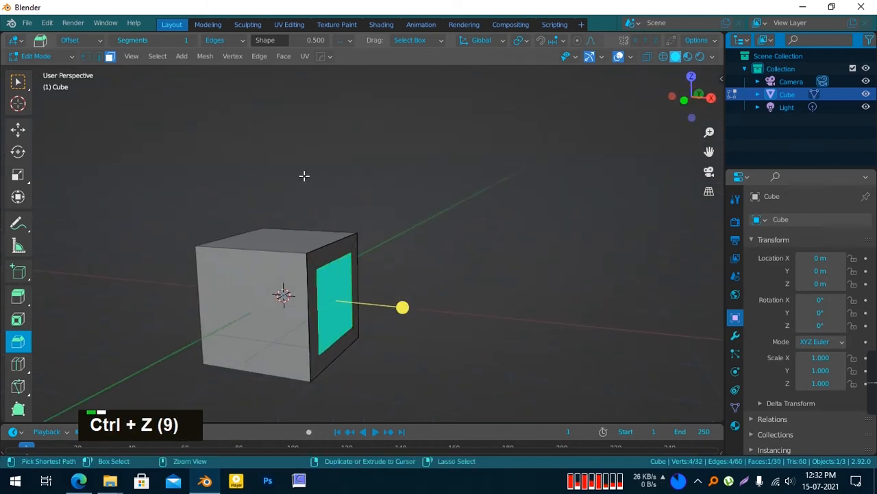
{"action": "middle_click_drag", "start_coordinate": [305, 177], "coordinate": [312, 309]}
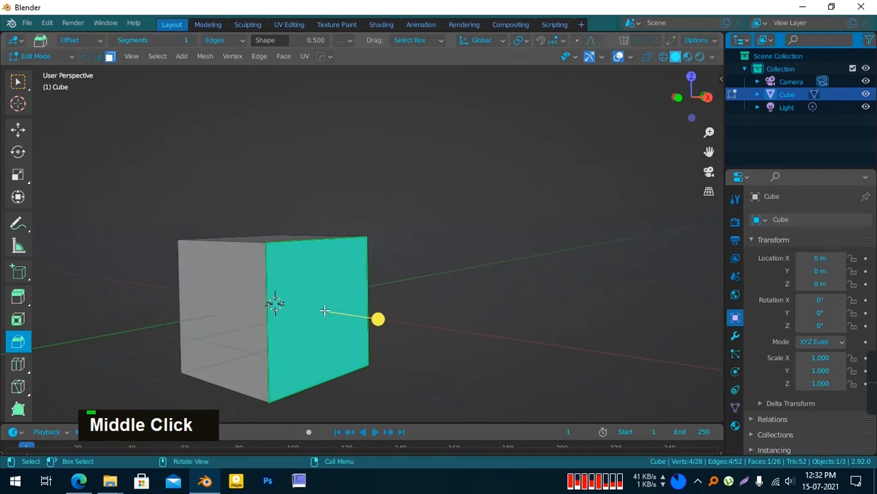
Try beveling the full +X face with the Bevel tool's handle
{"action": "left_click_drag", "start_coordinate": [377, 321], "coordinate": [350, 288]}
{"action": "right_click", "coordinate": [350, 288]}
{"action": "middle_click_drag", "start_coordinate": [180, 290], "coordinate": [261, 301]}
{"action": "scroll", "coordinate": [287, 305], "scroll_direction": "down", "scroll_amount": 1}
Undo the remaining extrusion edits back to the plain default cube and return to Edit Mode
{"action": "key", "text": "ctrl+z"}
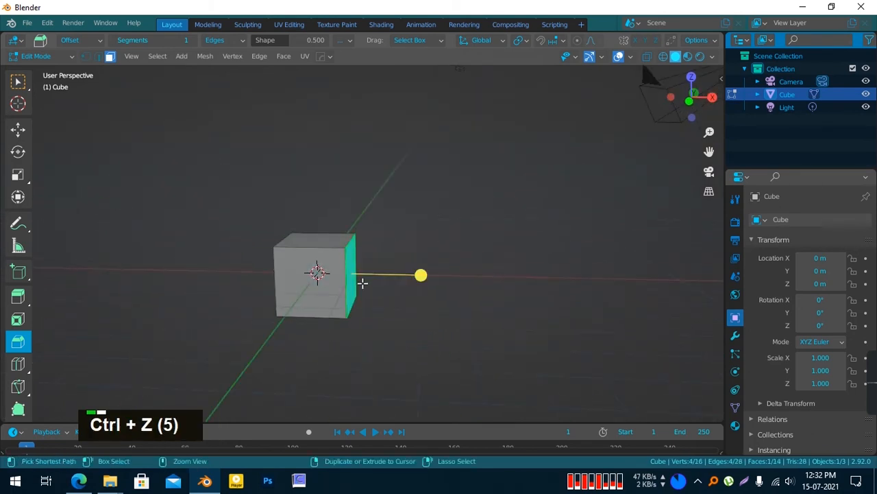
{"action": "key", "text": "ctrl+z"}
{"action": "mouse_move", "coordinate": [363, 283]}
{"action": "middle_mouse_down", "text": "ctrl"}
{"action": "mouse_move", "coordinate": [270, 278]}
{"action": "mouse_move", "coordinate": [349, 276]}
{"action": "middle_mouse_up", "text": "ctrl"}
{"action": "key", "text": "ctrl+z"}
{"action": "key", "text": "Tab"}
Try beveling the edges around the plain cube's +X face with the Bevel tool
{"action": "scroll", "coordinate": [350, 277], "scroll_direction": "up", "scroll_amount": 3}
{"action": "left_click_drag", "start_coordinate": [402, 314], "coordinate": [442, 321]}
{"action": "middle_click_drag", "start_coordinate": [451, 237], "coordinate": [315, 295]}
{"action": "scroll", "coordinate": [314, 297], "scroll_direction": "up", "scroll_amount": 2}
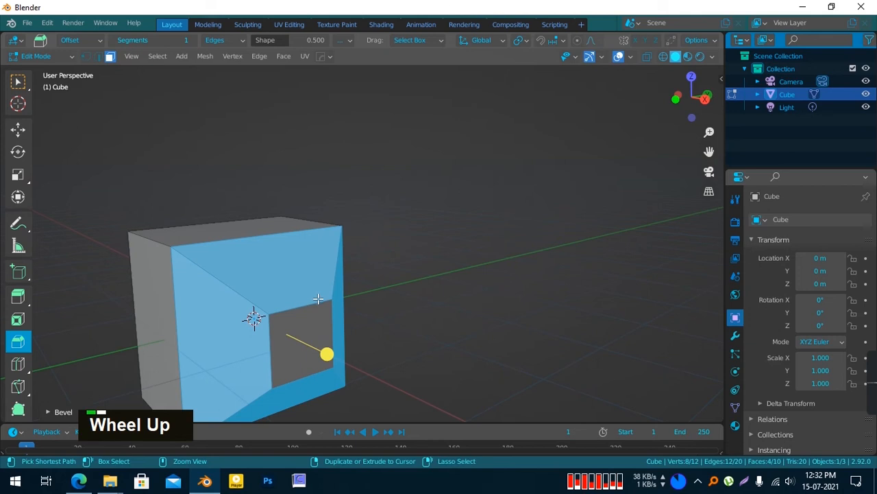
{"action": "key", "text": "ctrl"}
{"action": "key", "text": "ctrl+z"}
Try insetting the plain cube's +X face to form a single frame
{"action": "middle_click_drag", "start_coordinate": [368, 302], "coordinate": [78, 284]}
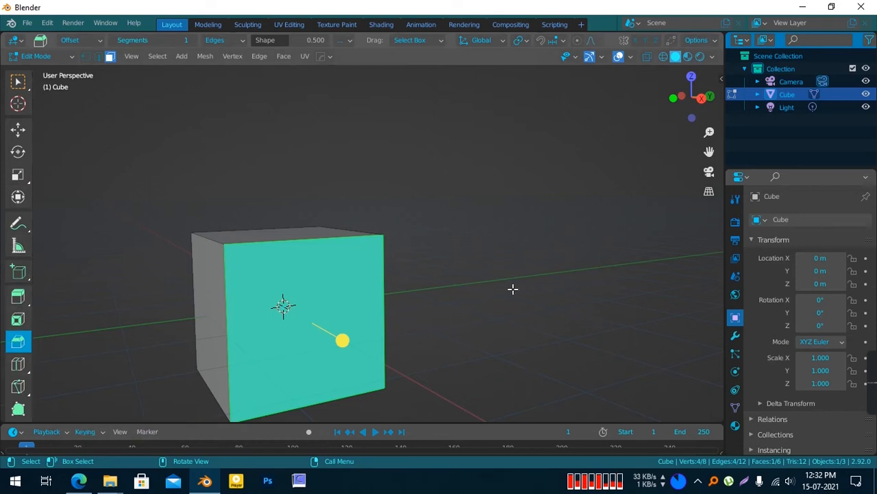
{"action": "key", "text": "i"}
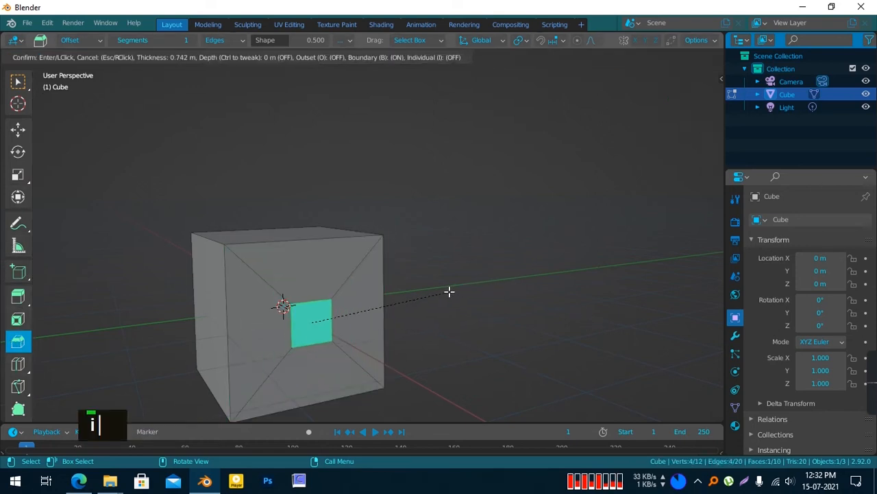
{"action": "left_click", "coordinate": [484, 263]}
{"action": "right_click", "coordinate": [485, 266]}
{"action": "key", "text": "ctrl+z"}
{"action": "middle_click_drag", "start_coordinate": [546, 254], "coordinate": [492, 227]}
{"action": "scroll", "coordinate": [495, 237], "scroll_direction": "up", "scroll_amount": 1}
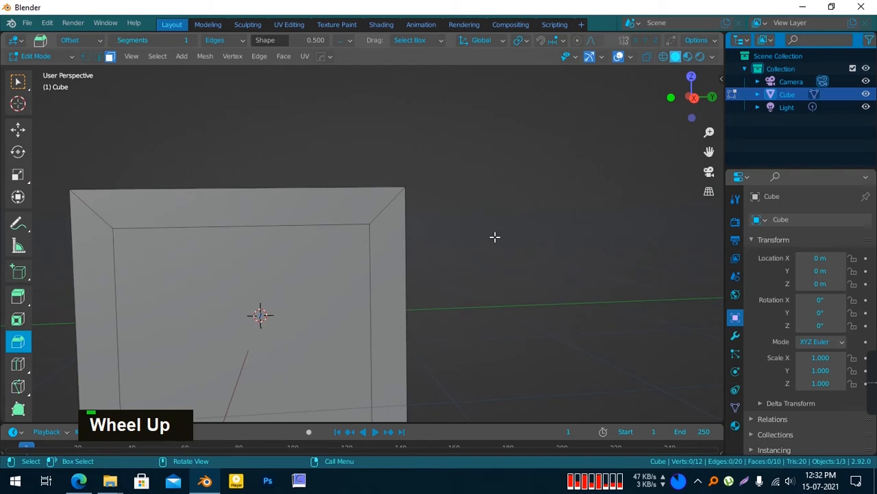
{"action": "key", "text": "ctrl+z"}
{"action": "key", "text": "ctrl+z"}
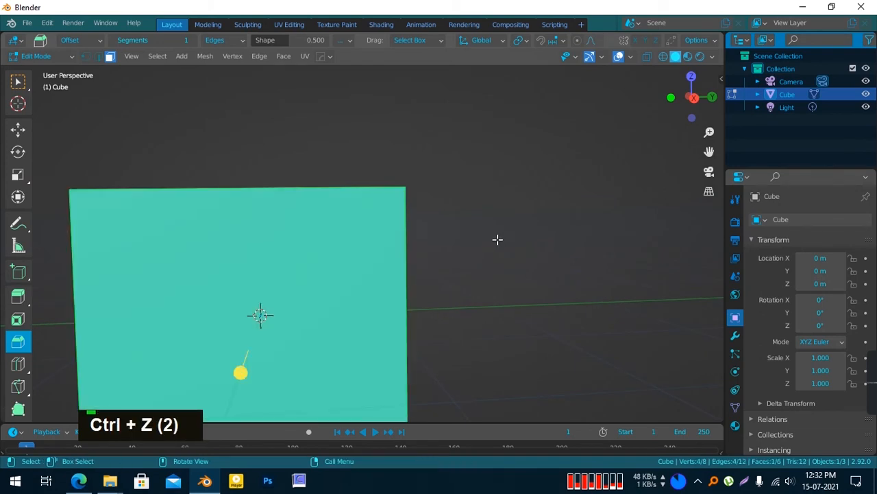
Inset the cube's +X face with zero thickness
{"action": "key", "text": "i"}
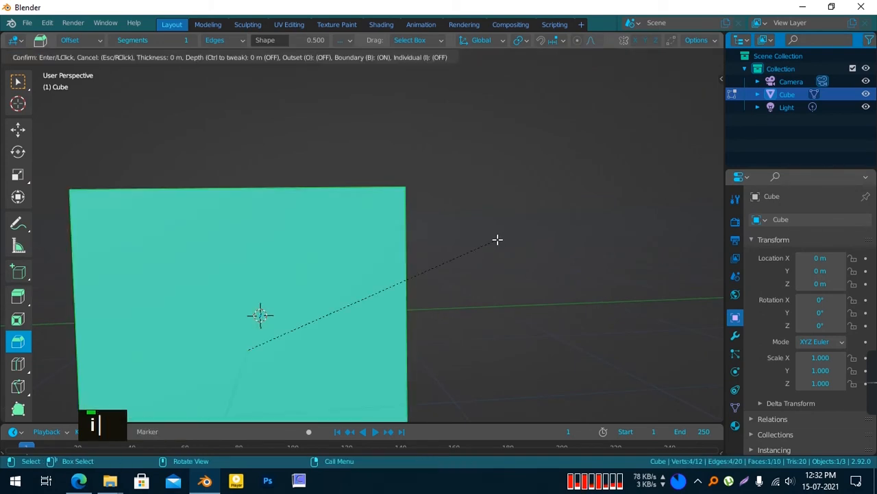
{"action": "left_click", "coordinate": [497, 239]}
{"action": "middle_click_drag", "start_coordinate": [446, 223], "coordinate": [415, 283]}
{"action": "scroll", "coordinate": [366, 261], "scroll_direction": "down", "scroll_amount": 4}
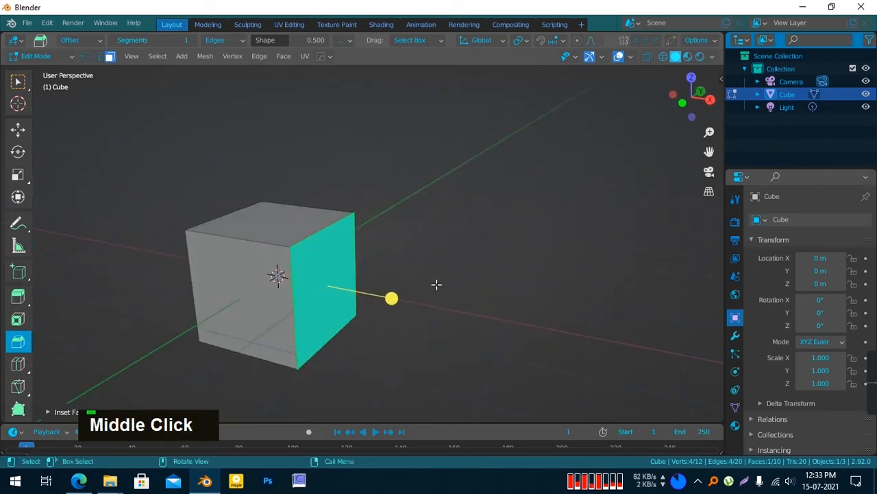
{"action": "middle_click_drag", "start_coordinate": [433, 266], "coordinate": [423, 227]}
{"action": "scroll", "coordinate": [415, 268], "scroll_direction": "up", "scroll_amount": 3}
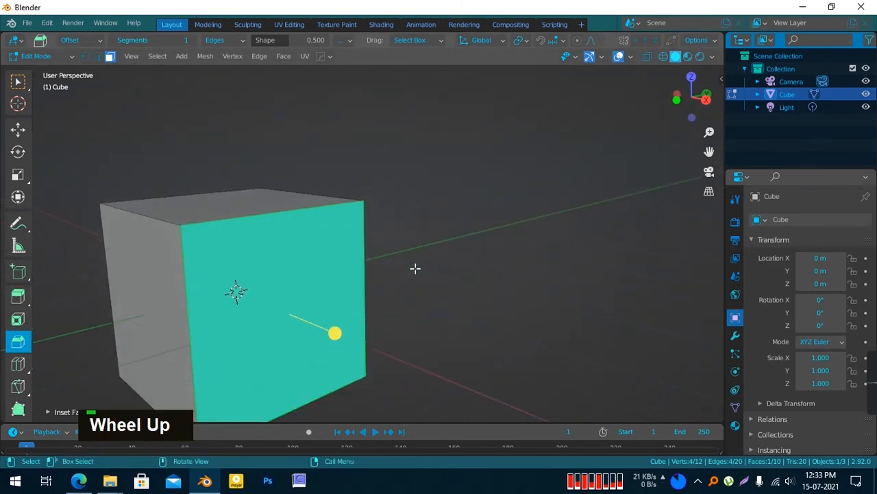
Try a narrow one-segment bevel around the zero-thickness inset face on the +X side
{"action": "key", "text": "ctrl"}
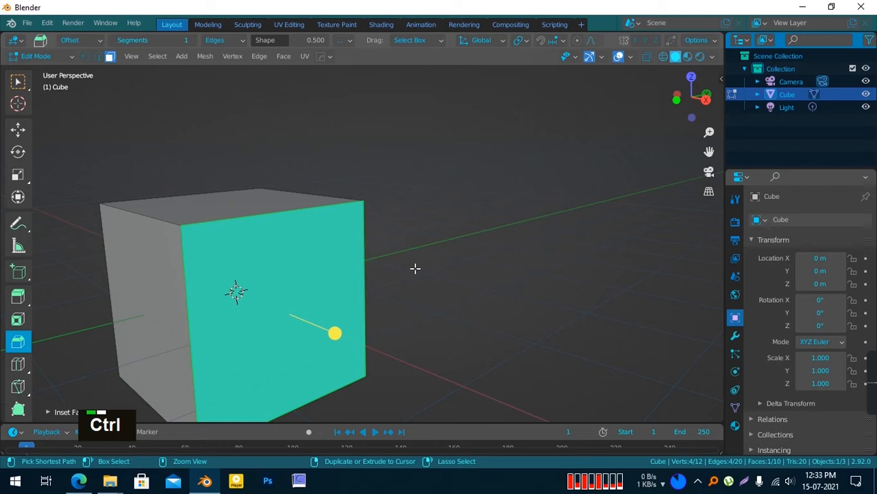
{"action": "key", "text": "ctrl+b"}
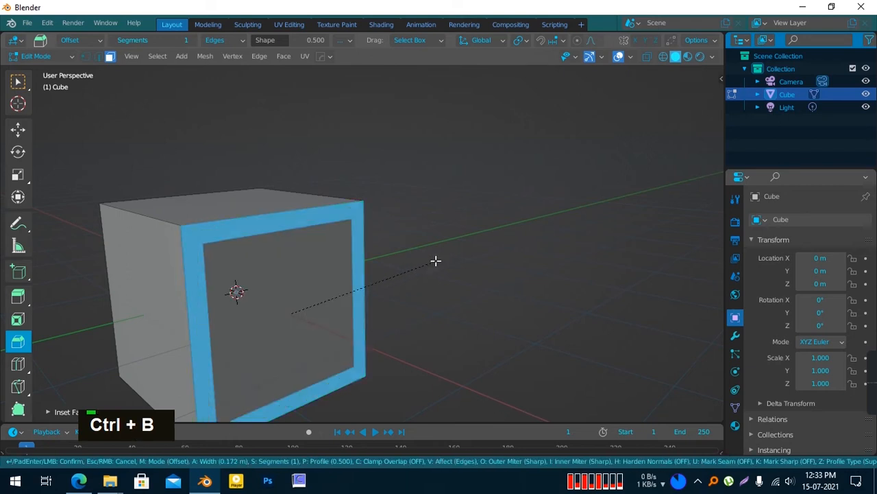
{"action": "left_click", "coordinate": [438, 255]}
{"action": "middle_click_drag", "start_coordinate": [438, 256], "coordinate": [275, 272]}
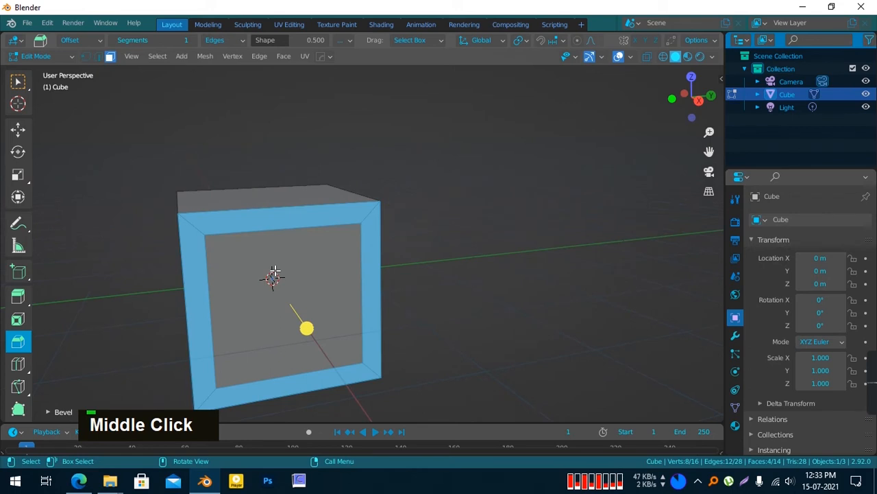
{"action": "key", "text": "ctrl+z"}
{"action": "key", "text": "ctrl+z"}
{"action": "key", "text": "ctrl+z"}
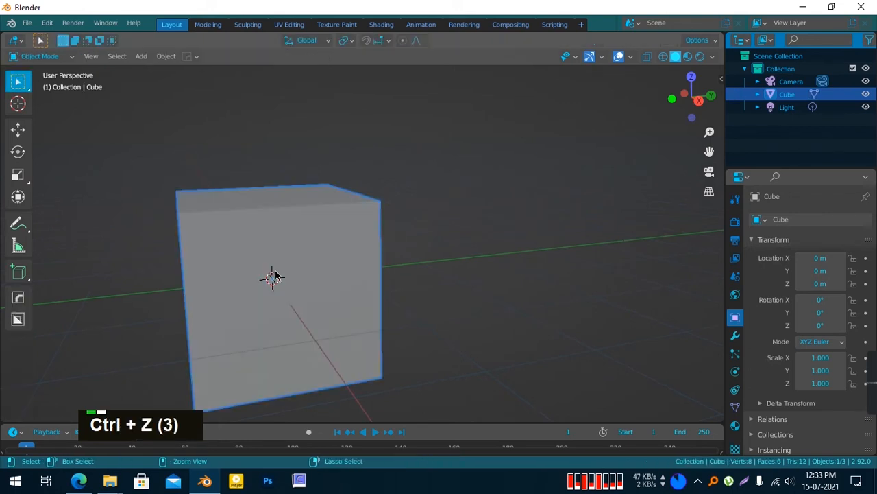
In Edit Mode, bevel the edges around the cube's +X face by about 0.52 m with one segment
{"action": "key", "text": "Tab"}
{"action": "middle_click_drag", "start_coordinate": [248, 280], "coordinate": [372, 329]}
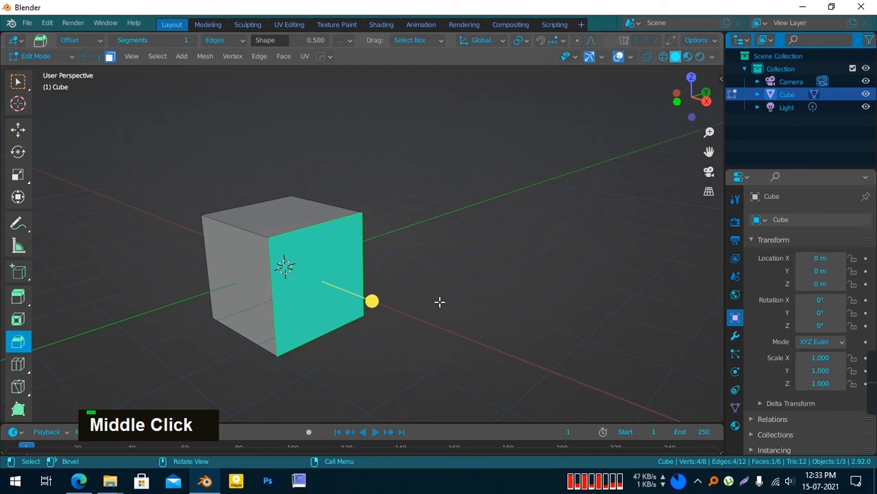
{"action": "key", "text": "ctrl+b"}
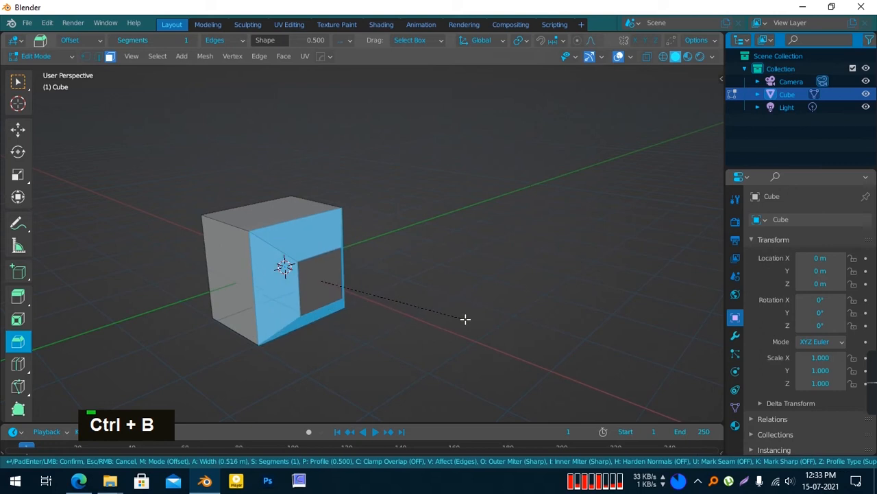
{"action": "right_click", "coordinate": [464, 320]}
{"action": "middle_click_drag", "start_coordinate": [137, 241], "coordinate": [227, 242]}
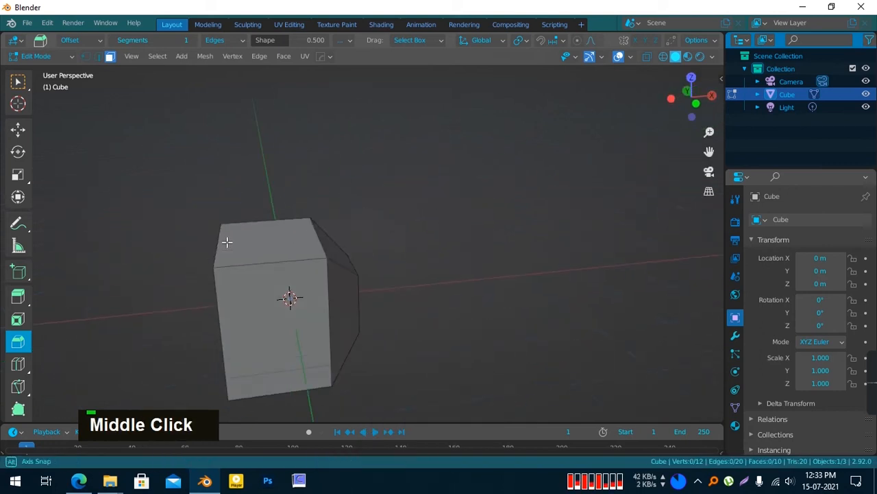
{"action": "scroll", "coordinate": [262, 268], "scroll_direction": "down", "scroll_amount": 2}
{"action": "middle_click_drag", "start_coordinate": [262, 269], "coordinate": [259, 296]}
Switch the beveled cube to vertex selection mode in Edit Mode
{"action": "key", "text": "Caps_Lock"}
{"action": "scroll", "coordinate": [244, 334], "scroll_direction": "up", "scroll_amount": 2}
{"action": "key", "text": "Tab"}
{"action": "key", "text": "Tab"}
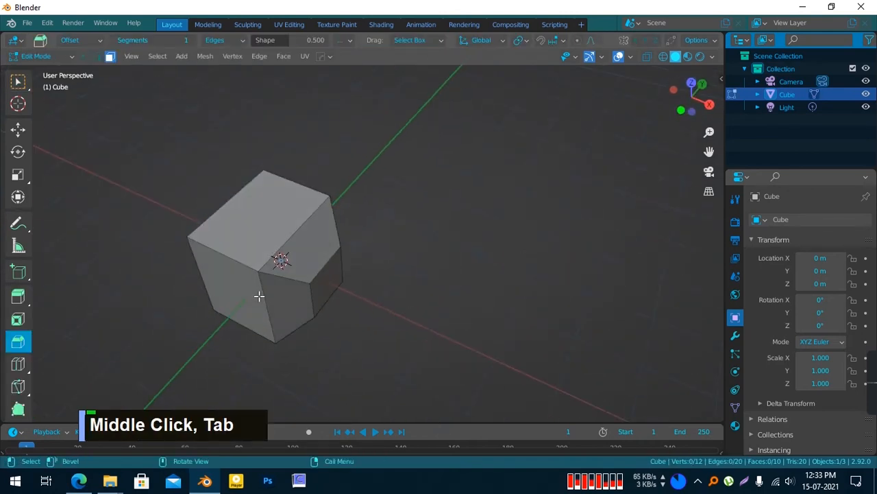
{"action": "key", "text": "1"}
{"action": "middle_click_drag", "start_coordinate": [214, 278], "coordinate": [214, 234]}
{"action": "key", "text": "Caps_Lock"}
{"action": "key", "text": "Caps_Lock"}
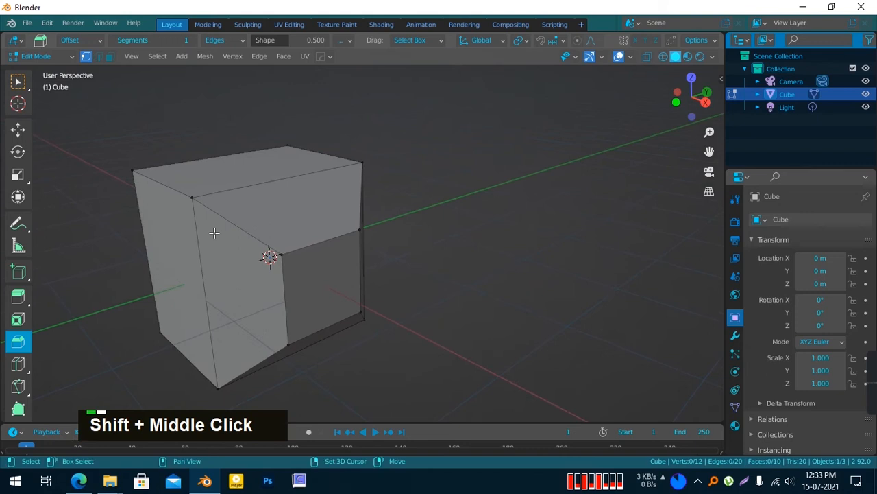
{"action": "key", "text": "Caps_Lock"}
{"action": "middle_click_drag", "start_coordinate": [192, 282], "coordinate": [275, 304], "text": "shift"}
{"action": "scroll", "coordinate": [293, 271], "scroll_direction": "up", "scroll_amount": 1}
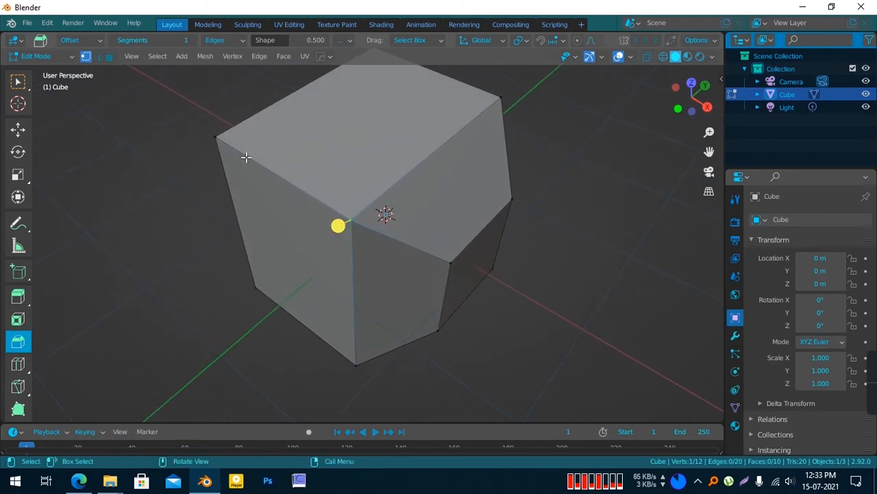
Try box-selecting areas around the top face's front corner next to the bevel
{"action": "key", "text": "b"}
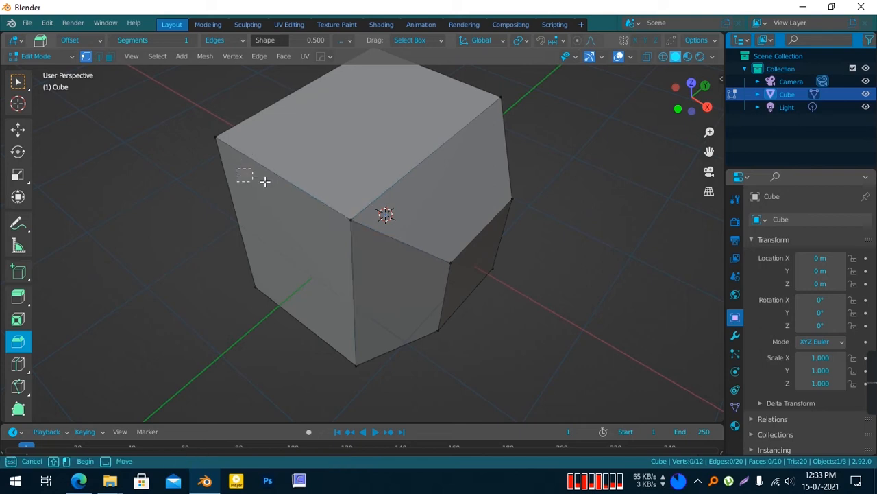
{"action": "left_click_drag", "start_coordinate": [247, 166], "coordinate": [296, 151]}
{"action": "left_click_drag", "start_coordinate": [402, 157], "coordinate": [430, 203]}
{"action": "left_click_drag", "start_coordinate": [408, 231], "coordinate": [391, 262]}
{"action": "left_click_drag", "start_coordinate": [344, 274], "coordinate": [373, 285]}
Try deleting the top face's front corner vertex next to the bevel using the Vertices option
{"action": "left_click", "coordinate": [351, 220]}
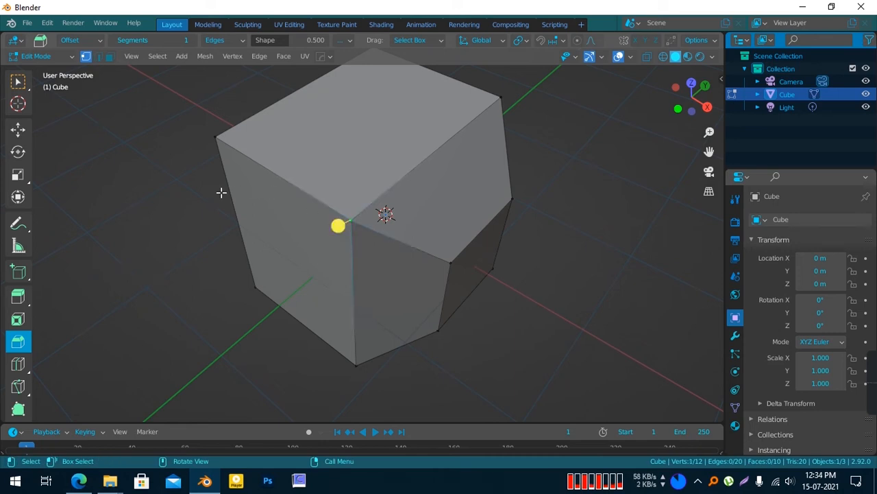
{"action": "key", "text": "x"}
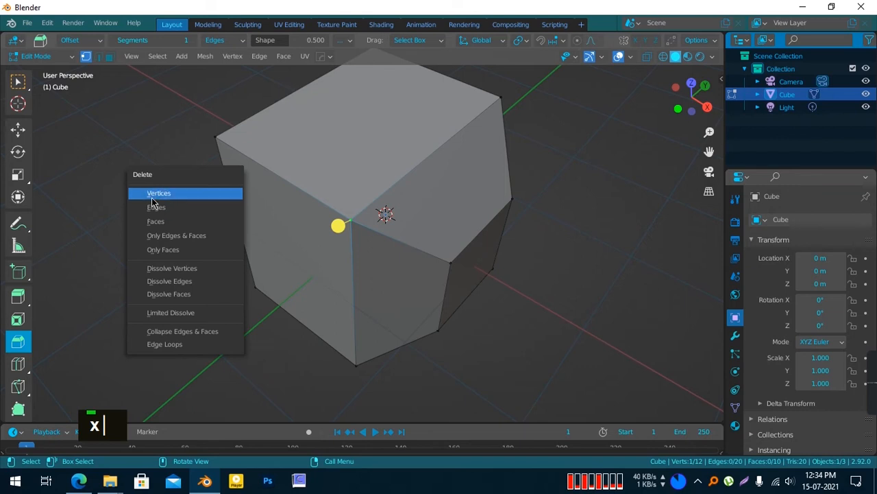
{"action": "left_click", "coordinate": [210, 194]}
{"action": "middle_click_drag", "start_coordinate": [252, 243], "coordinate": [231, 245]}
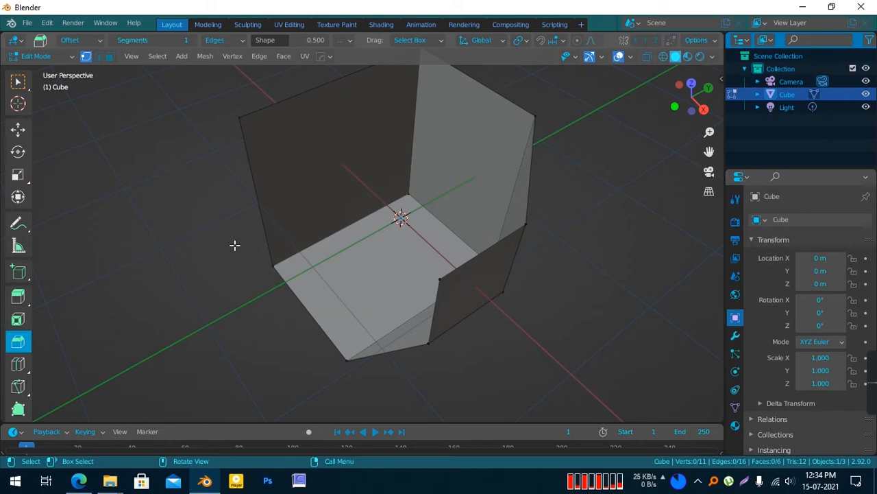
{"action": "key", "text": "ctrl+z"}
{"action": "middle_click_drag", "start_coordinate": [235, 245], "coordinate": [242, 247]}
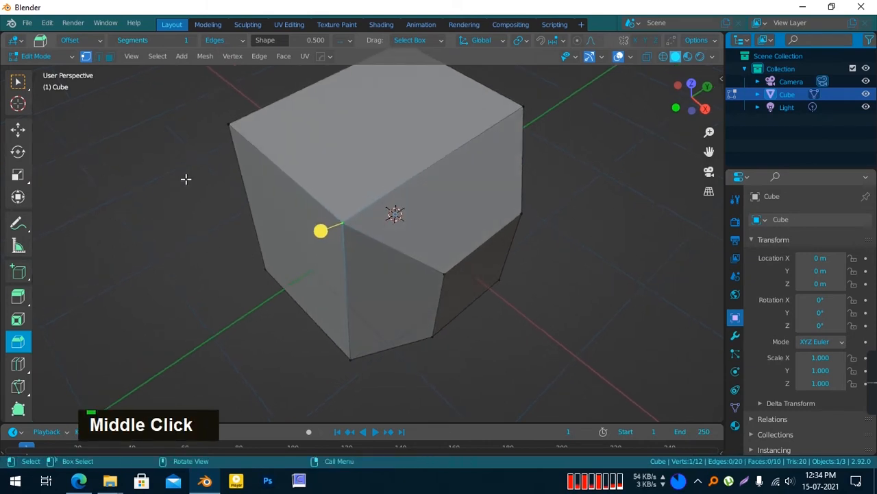
Switch to edge selection mode and select the edge between the top face and the upper bevel face
{"action": "key", "text": "2"}
{"action": "left_click", "coordinate": [392, 190]}
{"action": "middle_click_drag", "start_coordinate": [249, 254], "coordinate": [315, 292]}
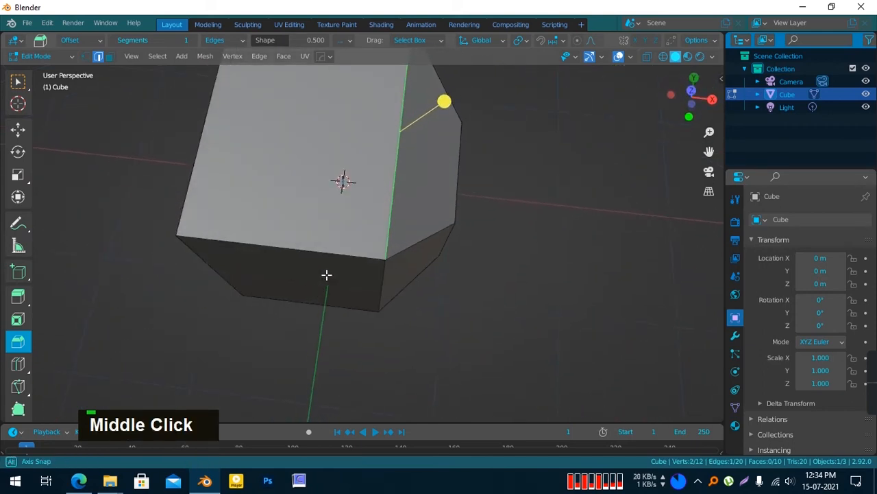
{"action": "middle_click_drag", "start_coordinate": [351, 199], "coordinate": [293, 206], "text": "shift"}
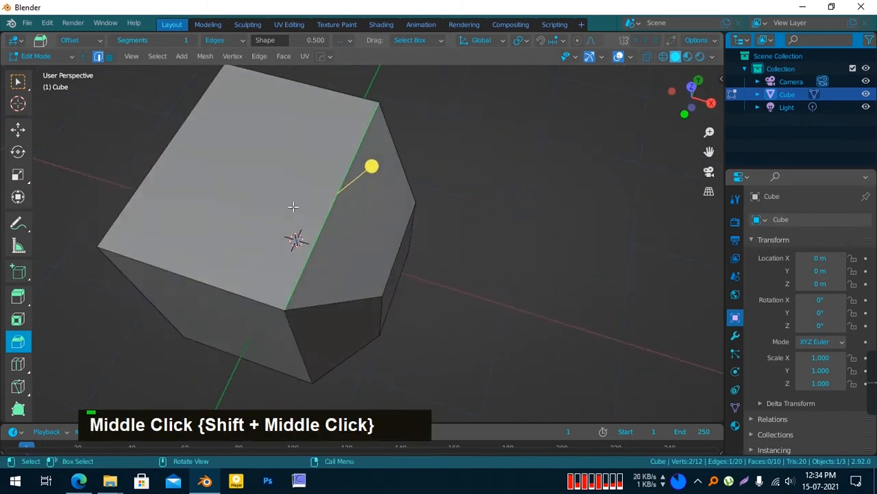
{"action": "left_click_drag", "start_coordinate": [372, 201], "coordinate": [353, 233]}
{"action": "left_click_drag", "start_coordinate": [199, 162], "coordinate": [233, 196]}
{"action": "middle_click_drag", "start_coordinate": [464, 175], "coordinate": [329, 192]}
Try deleting the edge between the top face and the upper bevel face using the Edges option
{"action": "left_click", "coordinate": [330, 196]}
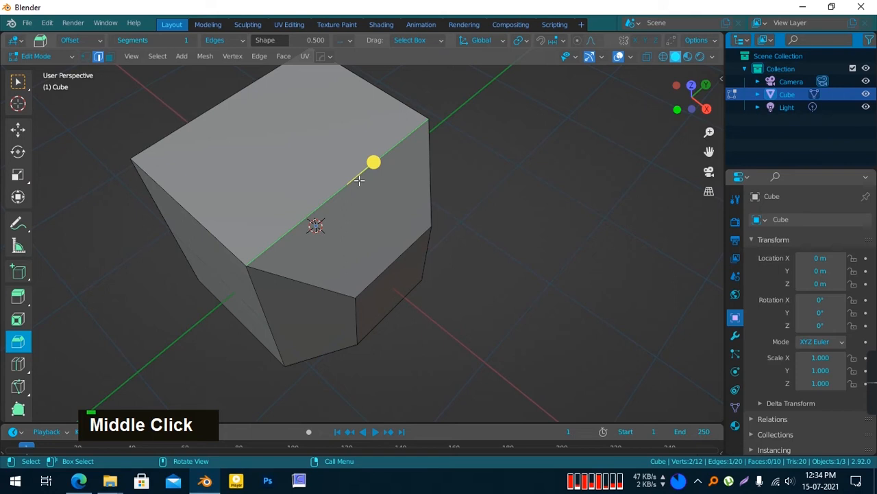
{"action": "key", "text": "x"}
{"action": "left_click", "coordinate": [305, 194]}
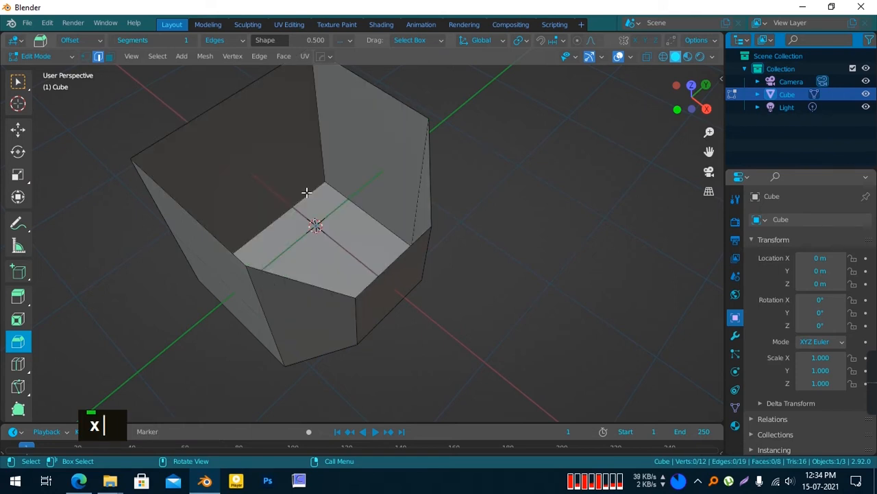
{"action": "middle_click_drag", "start_coordinate": [329, 203], "coordinate": [373, 178]}
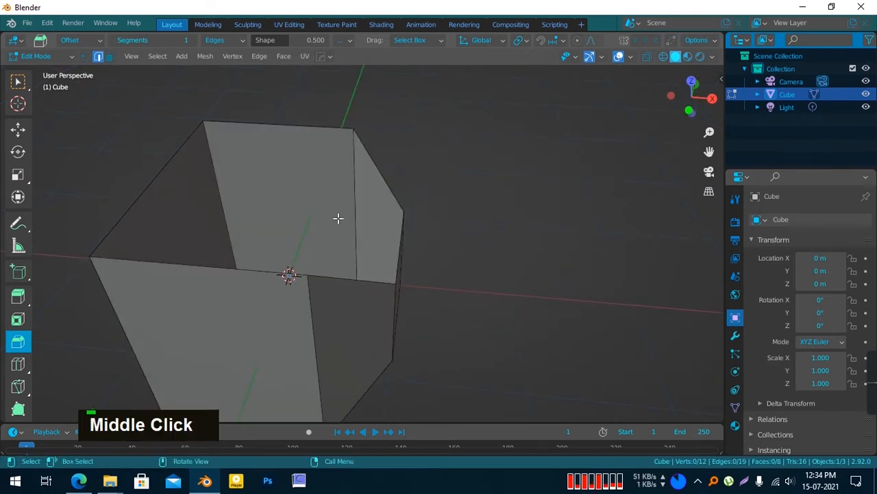
{"action": "key", "text": "ctrl+z"}
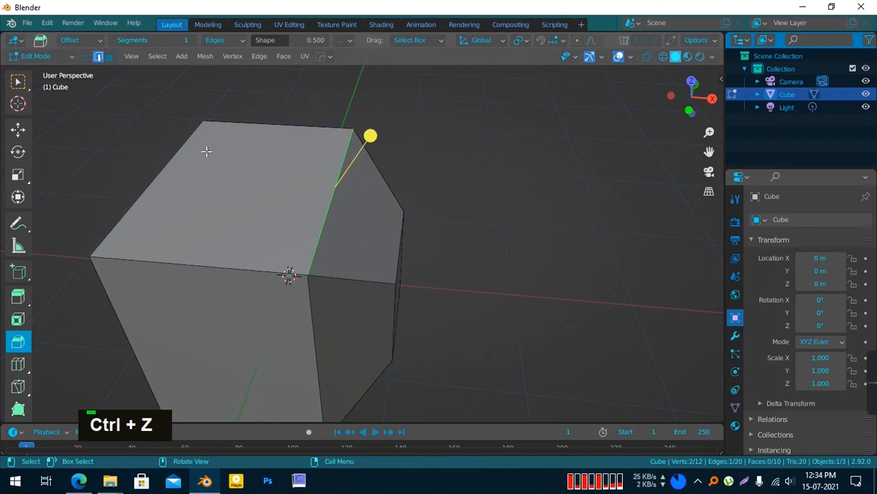
Select the top face in face selection mode, then view that selection in vertex and edge selection modes
{"action": "key", "text": "3"}
{"action": "left_click", "coordinate": [258, 200]}
{"action": "middle_click_drag", "start_coordinate": [194, 226], "coordinate": [364, 233]}
{"action": "scroll", "coordinate": [431, 247], "scroll_direction": "up", "scroll_amount": 2}
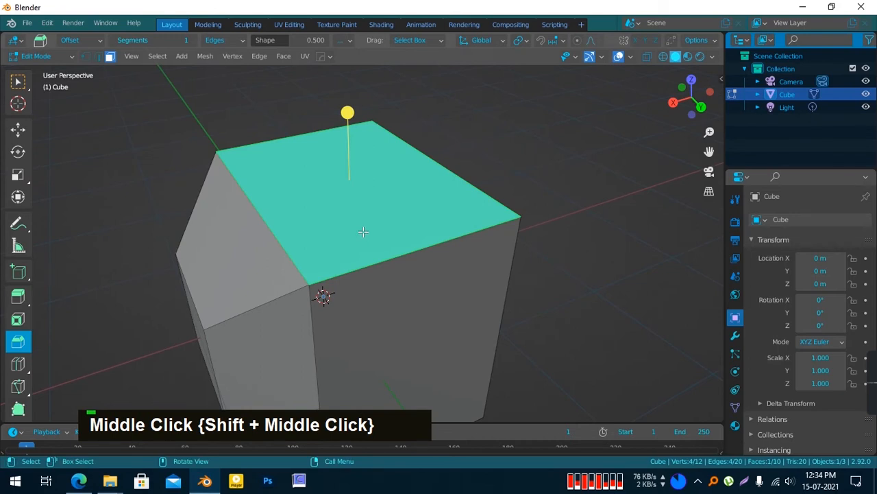
{"action": "key", "text": "1"}
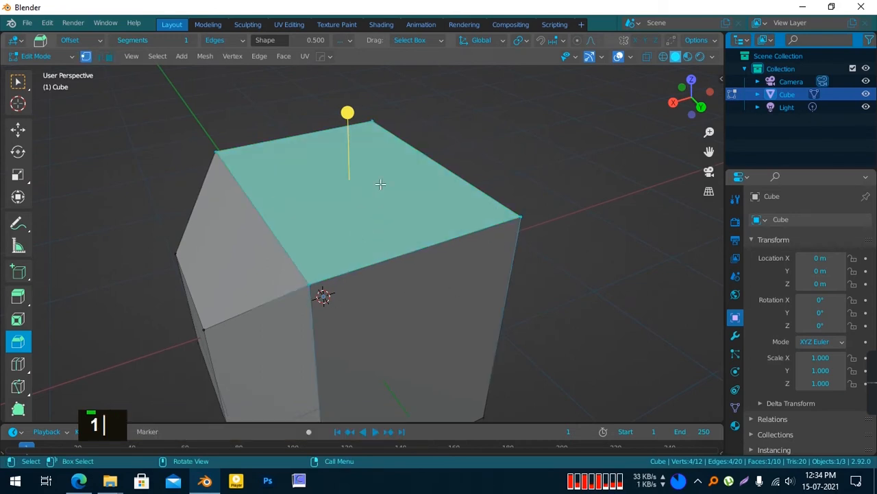
{"action": "key", "text": "2"}
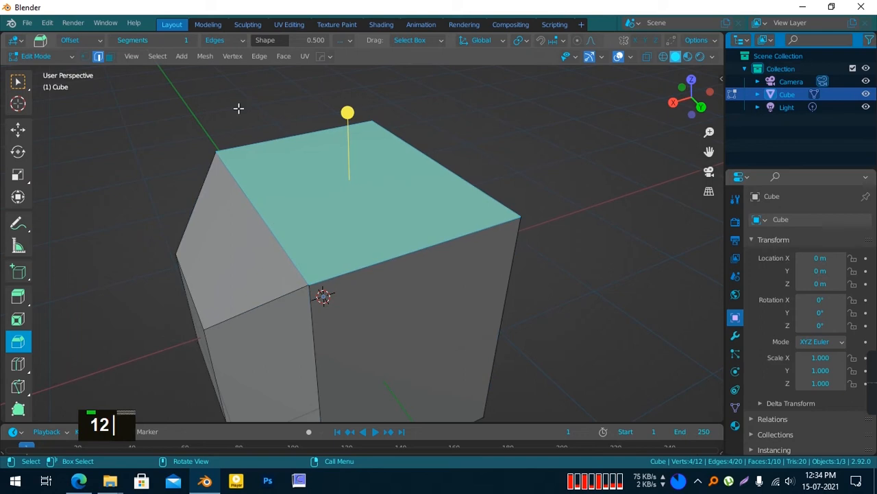
{"action": "middle_click_drag", "start_coordinate": [312, 234], "coordinate": [298, 237]}
Try deleting the selected top face using the Faces option
{"action": "key", "text": "x"}
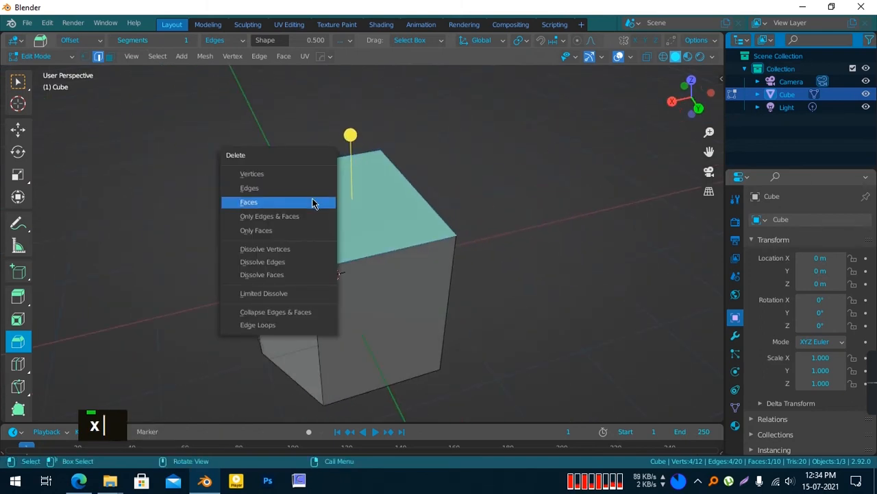
{"action": "left_click", "coordinate": [314, 202]}
{"action": "middle_click_drag", "start_coordinate": [312, 199], "coordinate": [301, 243]}
{"action": "scroll", "coordinate": [251, 302], "scroll_direction": "up", "scroll_amount": 4}
{"action": "scroll", "coordinate": [215, 274], "scroll_direction": "down", "scroll_amount": 4}
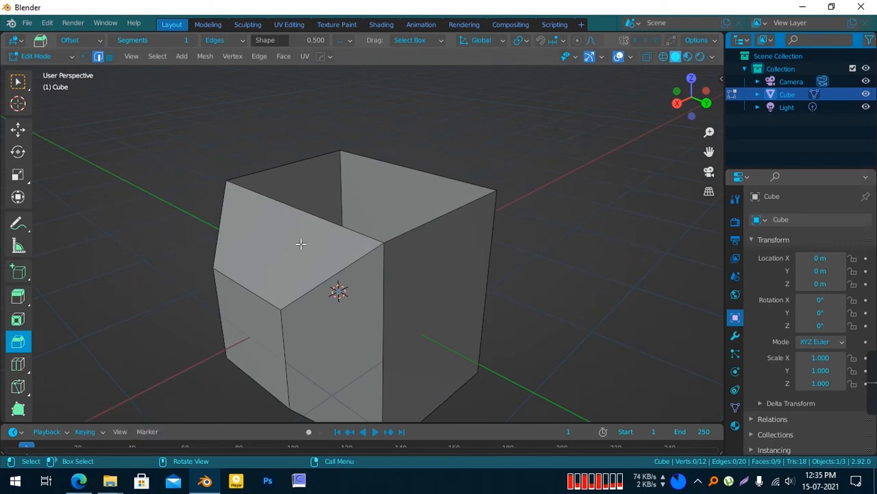
{"action": "key", "text": "ctrl+z"}
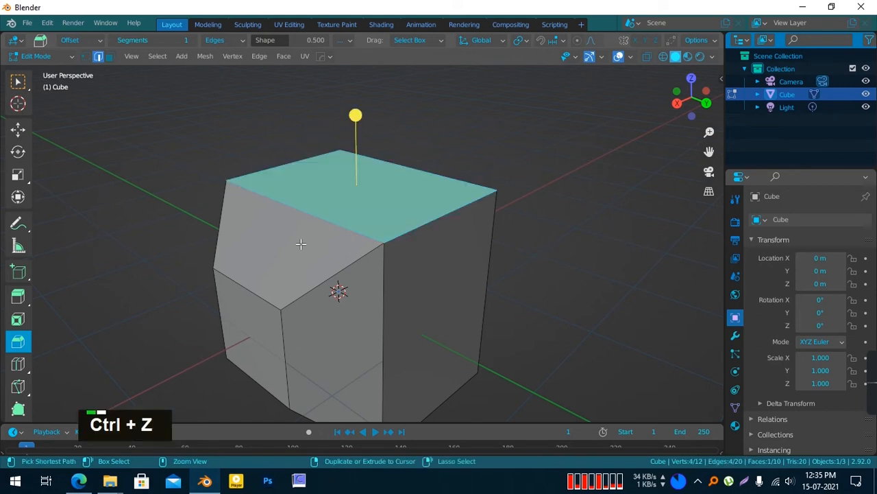
Use the Loop Cut tool to add one vertical loop through the middle of the cube, crossing the top face
{"action": "scroll", "coordinate": [300, 244], "scroll_direction": "down", "scroll_amount": 3}
{"action": "middle_click_drag", "start_coordinate": [301, 243], "coordinate": [182, 224]}
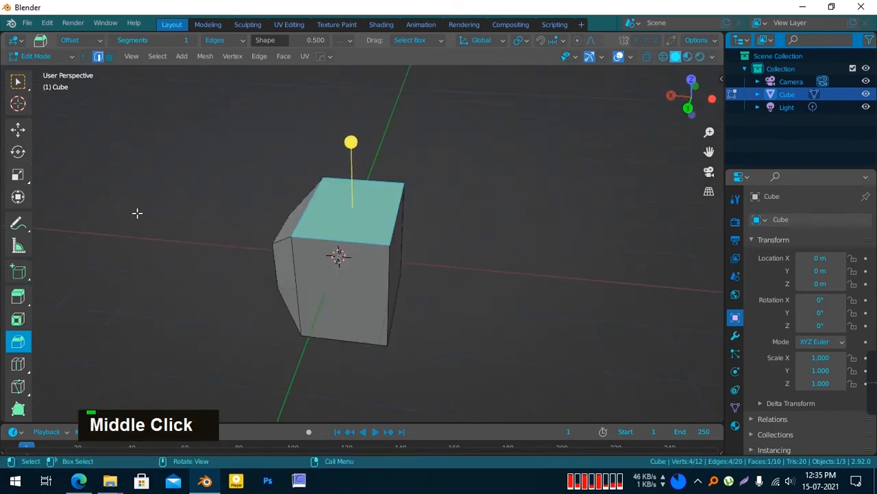
{"action": "scroll", "coordinate": [96, 137], "scroll_direction": "down", "scroll_amount": 2}
{"action": "middle_click_drag", "start_coordinate": [249, 206], "coordinate": [212, 236]}
{"action": "scroll", "coordinate": [17, 308], "scroll_direction": "down", "scroll_amount": 3}
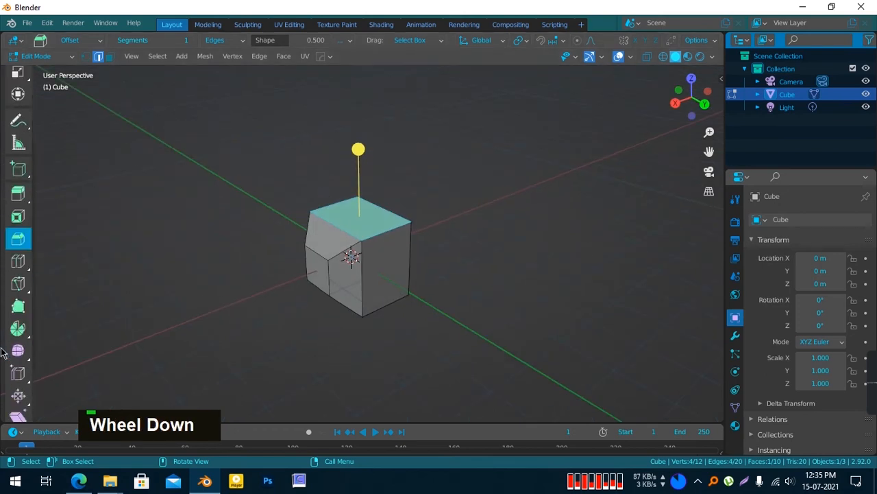
{"action": "scroll", "coordinate": [27, 301], "scroll_direction": "up", "scroll_amount": 1}
{"action": "left_click", "coordinate": [20, 289]}
{"action": "scroll", "coordinate": [212, 306], "scroll_direction": "down", "scroll_amount": 3}
{"action": "middle_click_drag", "start_coordinate": [212, 306], "coordinate": [264, 331]}
{"action": "scroll", "coordinate": [383, 300], "scroll_direction": "up", "scroll_amount": 3}
{"action": "scroll", "coordinate": [370, 295], "scroll_direction": "up", "scroll_amount": 1}
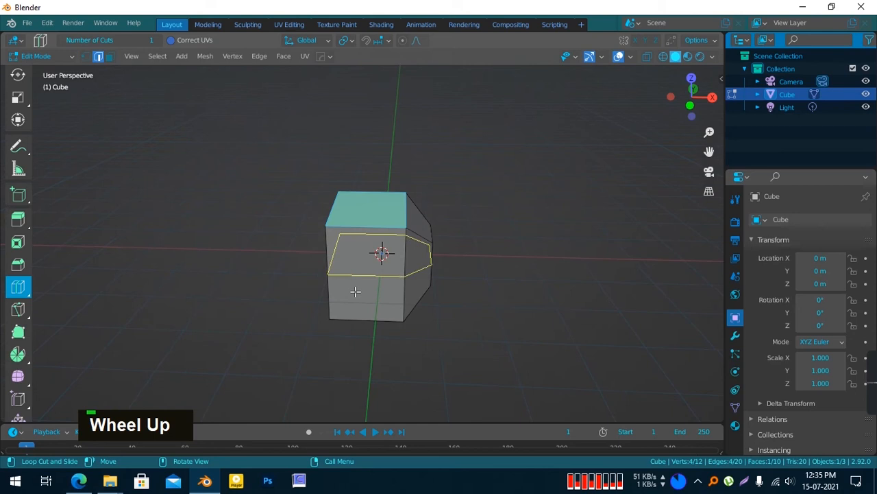
{"action": "right_click", "coordinate": [228, 240]}
{"action": "middle_click_drag", "start_coordinate": [325, 180], "coordinate": [363, 226]}
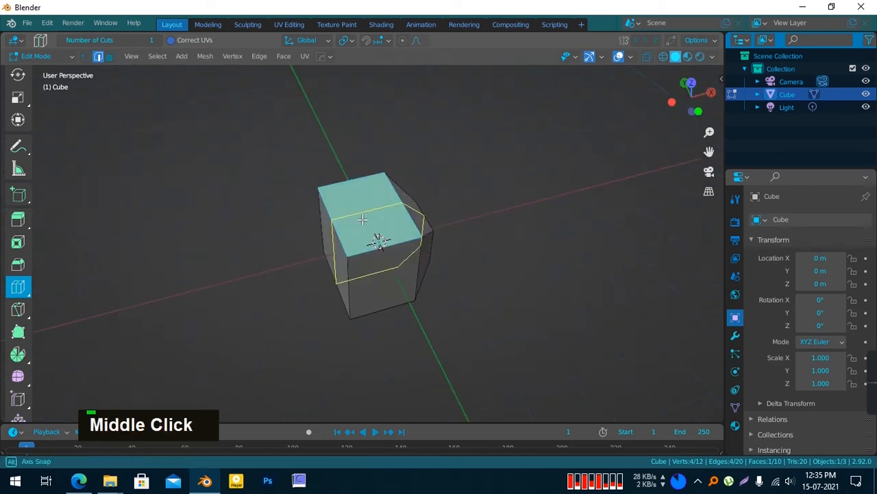
{"action": "left_click", "coordinate": [360, 209]}
{"action": "right_click", "coordinate": [363, 219]}
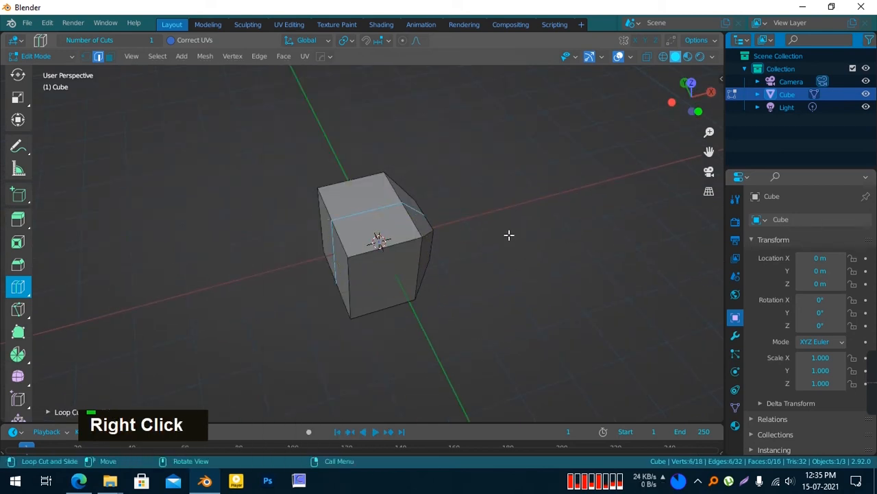
{"action": "middle_click_drag", "start_coordinate": [511, 237], "coordinate": [495, 258]}
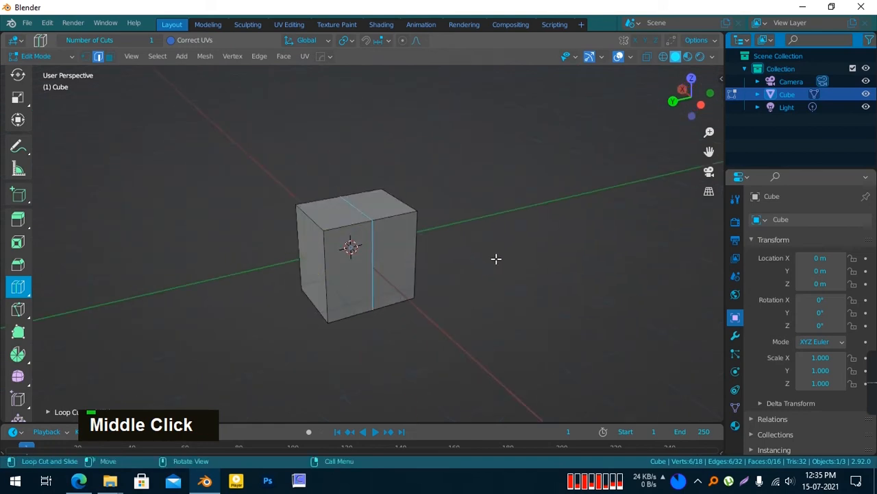
Add two more vertical and three horizontal loop cuts across the cube's flat side face
{"action": "left_click", "coordinate": [385, 263]}
{"action": "left_click", "coordinate": [350, 246]}
{"action": "left_click", "coordinate": [349, 246]}
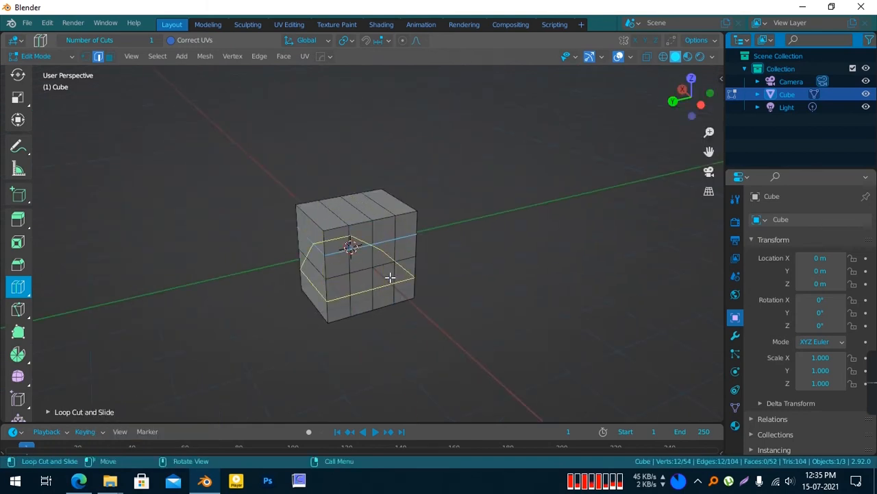
{"action": "right_click", "coordinate": [500, 222]}
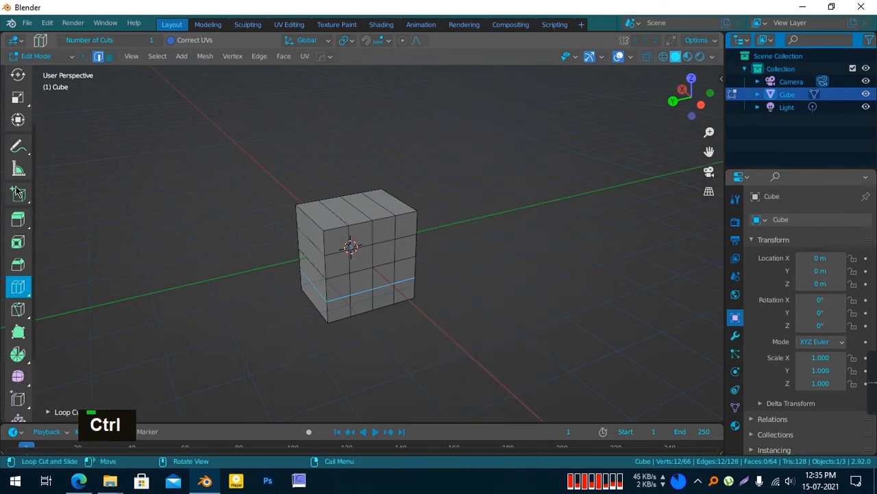
Switch back to the Select Box tool and undo all the loop cuts on the cube
{"action": "scroll", "coordinate": [7, 171], "scroll_direction": "up", "scroll_amount": 3}
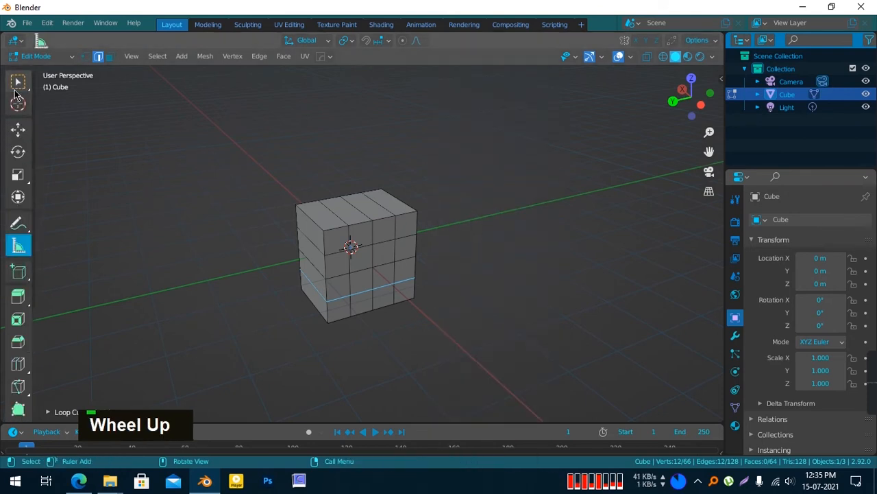
{"action": "left_click", "coordinate": [18, 81]}
{"action": "key", "text": "ctrl+z"}
{"action": "key", "text": "ctrl+z"}
{"action": "key", "text": "ctrl+z"}
{"action": "key", "text": "ctrl+z"}
{"action": "key", "text": "ctrl+z"}
{"action": "key", "text": "ctrl+z"}
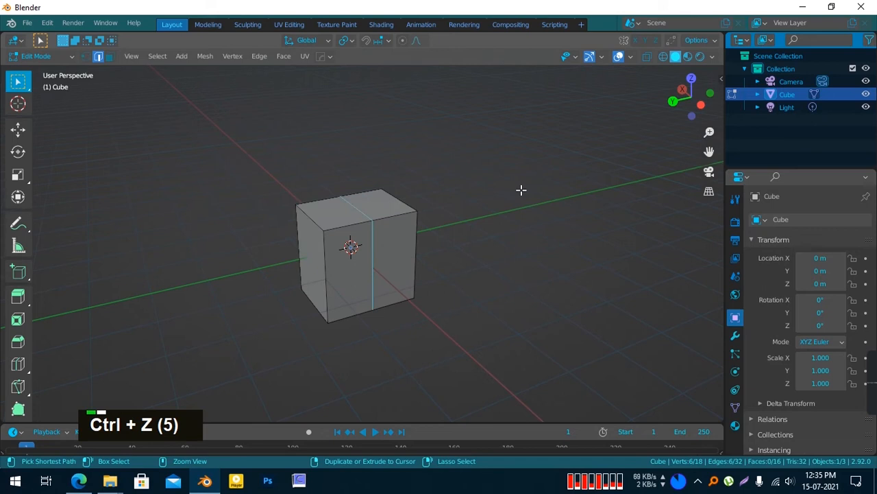
{"action": "middle_click_drag", "start_coordinate": [474, 239], "coordinate": [418, 244], "text": "ctrl"}
{"action": "key", "text": "ctrl+z"}
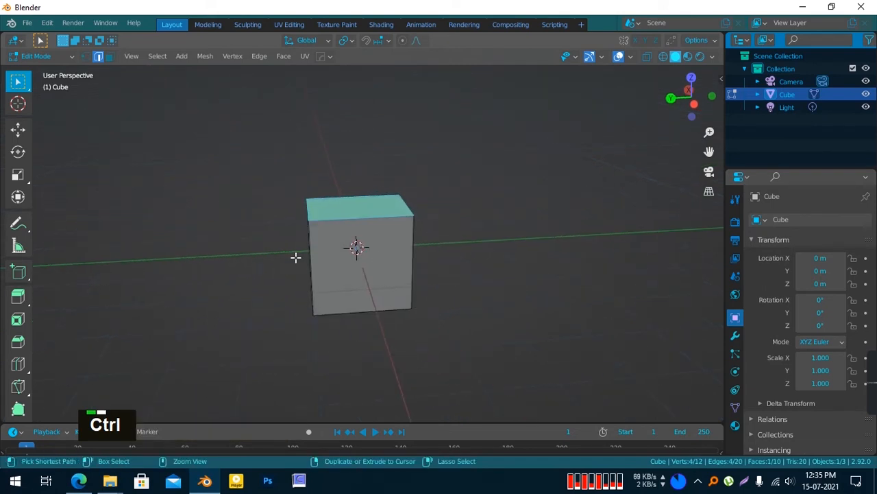
Try placing a single vertical loop cut near the cube's middle without the dedicated tool, sliding the edge slightly
{"action": "key", "text": "ctrl+r"}
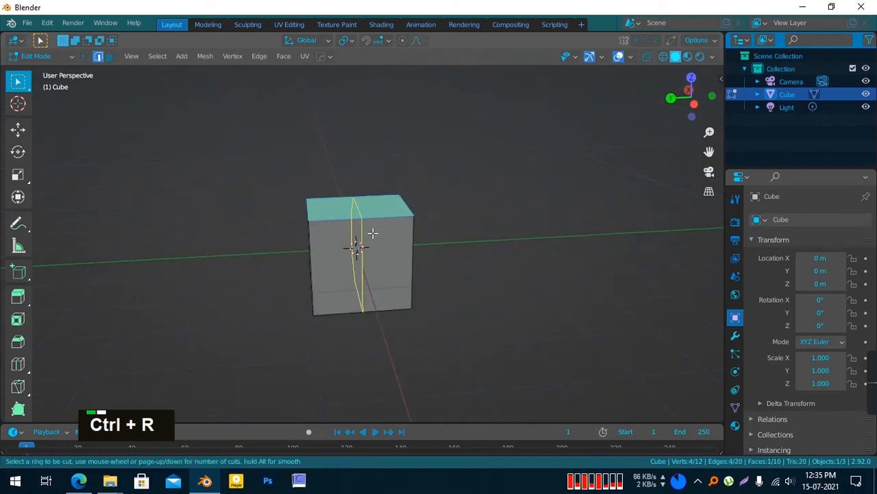
{"action": "left_click", "coordinate": [372, 234]}
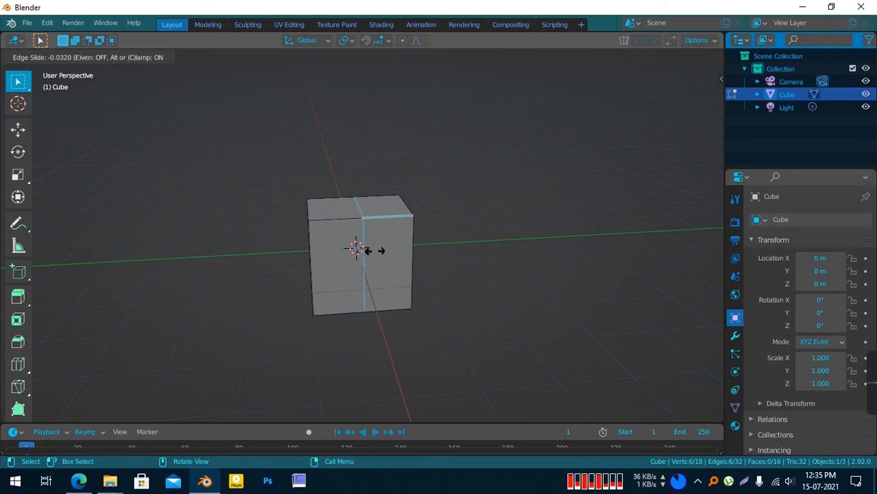
{"action": "right_click", "coordinate": [375, 250]}
{"action": "key", "text": "ctrl+z"}
{"action": "key", "text": "ctrl+z"}
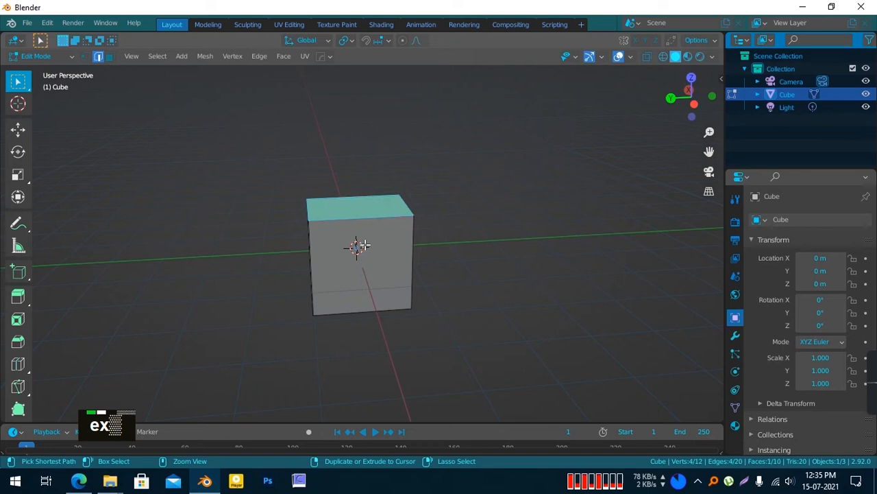
Clear the selection and add 40 evenly spaced vertical loop cuts across the cube without sliding them
{"action": "left_click", "coordinate": [434, 249]}
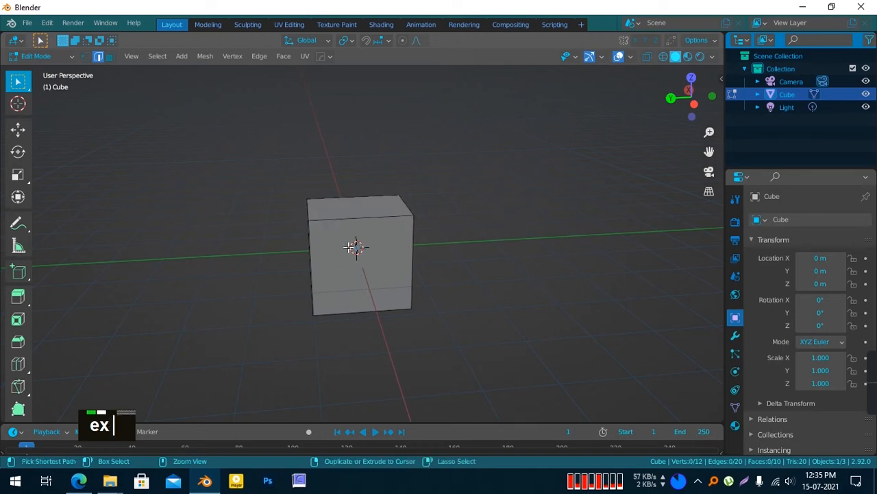
{"action": "key", "text": "ctrl+r"}
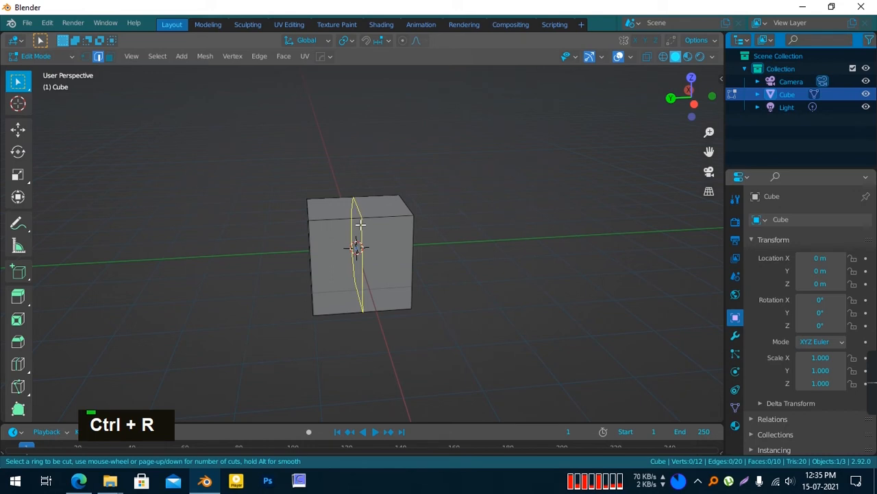
{"action": "scroll", "coordinate": [360, 224], "scroll_direction": "up", "scroll_amount": 18}
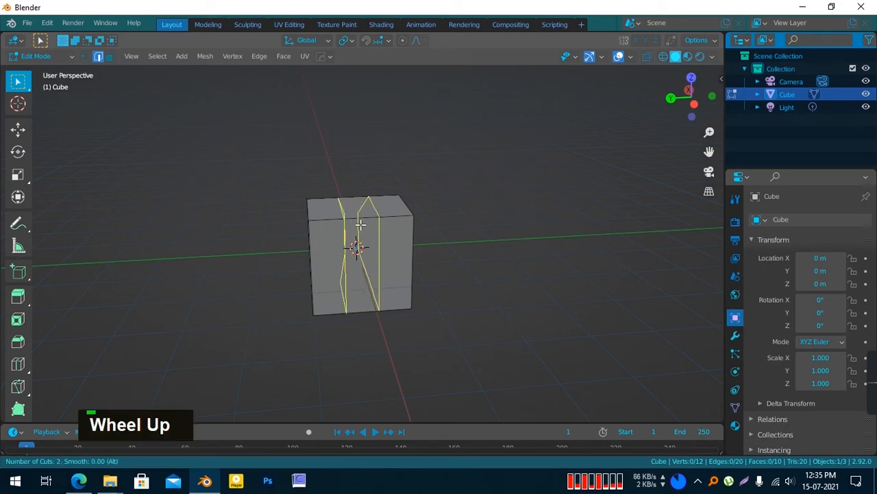
{"action": "scroll", "coordinate": [360, 224], "scroll_direction": "up", "scroll_amount": 20}
{"action": "scroll", "coordinate": [360, 224], "scroll_direction": "up", "scroll_amount": 6}
{"action": "scroll", "coordinate": [360, 224], "scroll_direction": "down", "scroll_amount": 17}
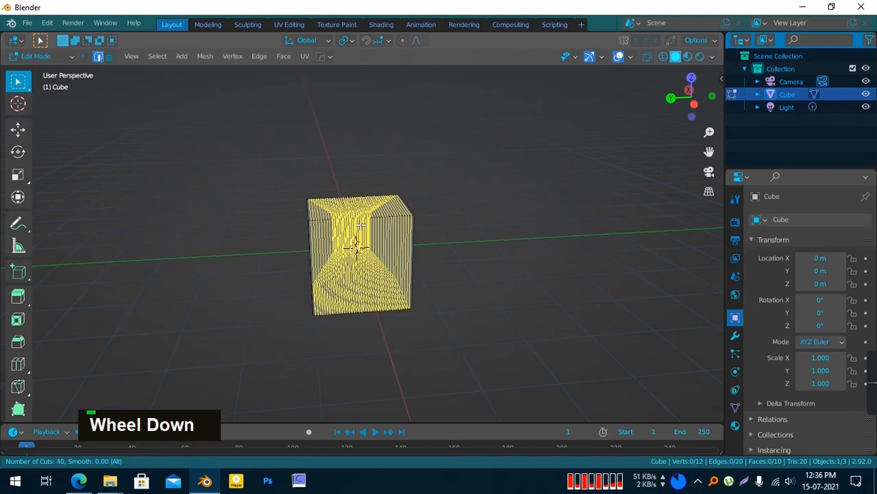
{"action": "left_click", "coordinate": [360, 225]}
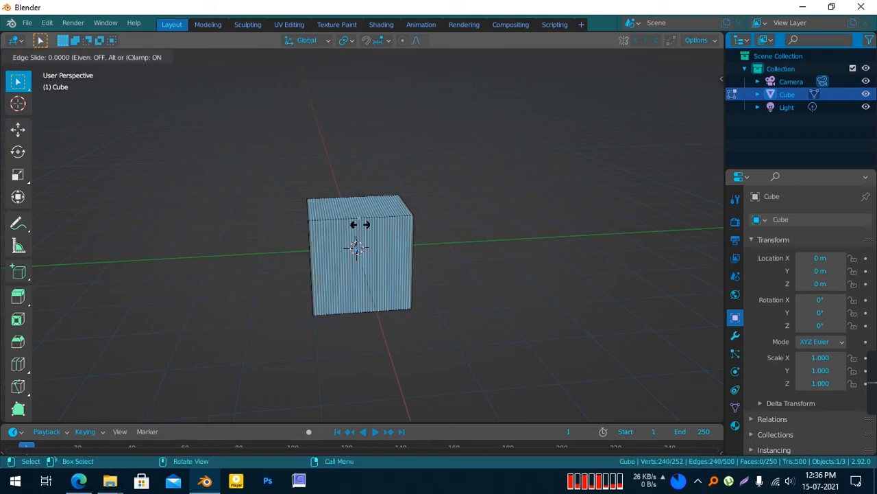
{"action": "right_click", "coordinate": [360, 224]}
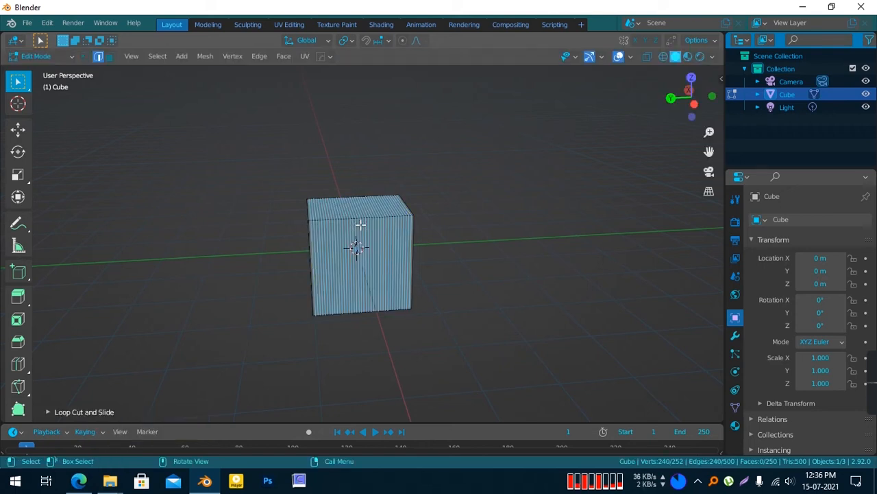
In the Loop Cut and Slide settings, reduce the number of cuts to 7 and set the smoothness to 1.310
{"action": "left_click", "coordinate": [48, 412]}
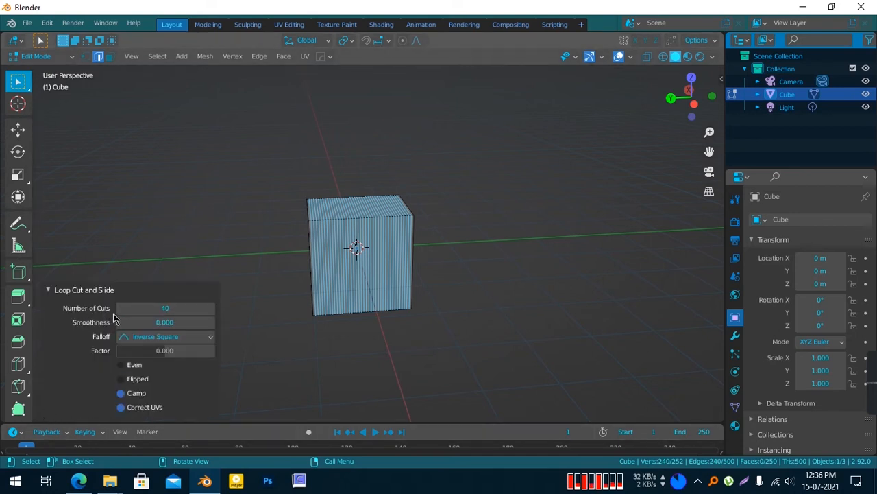
{"action": "left_click_drag", "start_coordinate": [158, 308], "coordinate": [137, 308]}
{"action": "middle_click_drag", "start_coordinate": [161, 258], "coordinate": [284, 249]}
{"action": "left_click_drag", "start_coordinate": [157, 322], "coordinate": [233, 322]}
{"action": "middle_click_drag", "start_coordinate": [342, 236], "coordinate": [371, 315]}
{"action": "left_click_drag", "start_coordinate": [167, 321], "coordinate": [119, 321]}
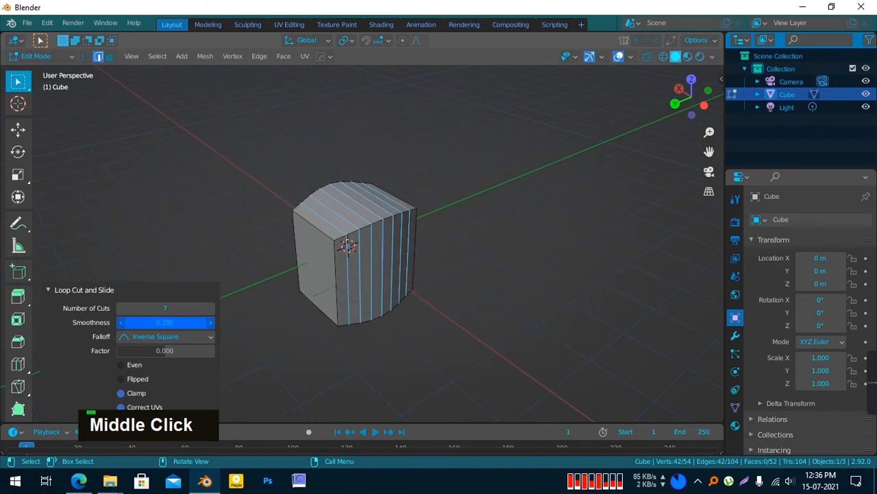
{"action": "right_click", "coordinate": [172, 323]}
Try the Smooth, Sphere and Root falloff types on the smoothed loop cuts
{"action": "left_click", "coordinate": [190, 339]}
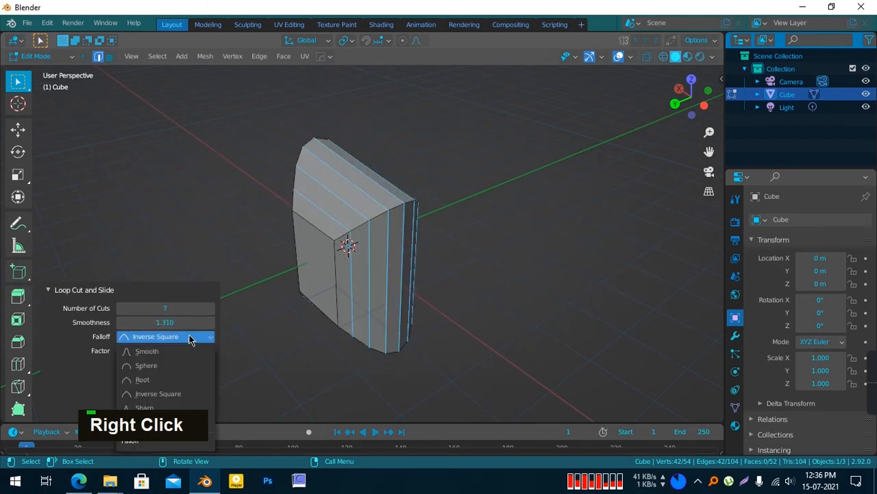
{"action": "scroll", "coordinate": [90, 355], "scroll_direction": "down", "scroll_amount": 1}
{"action": "left_click", "coordinate": [172, 336]}
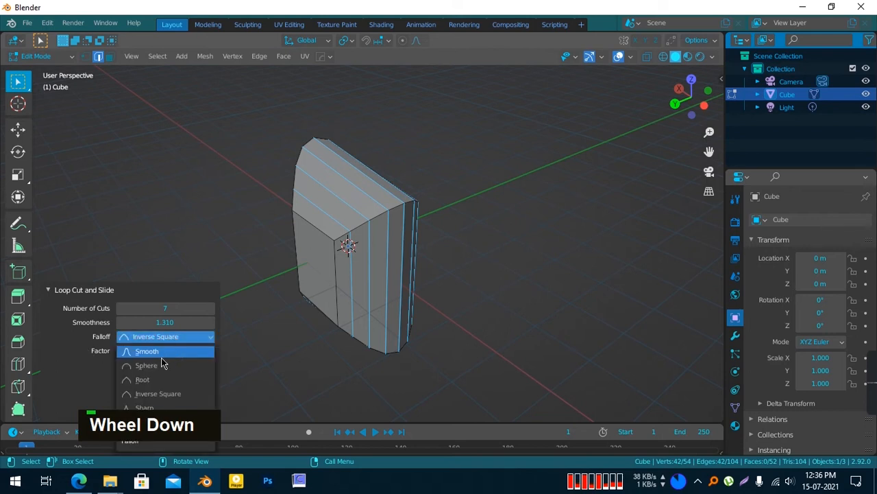
{"action": "left_click", "coordinate": [162, 353]}
{"action": "left_click", "coordinate": [169, 336]}
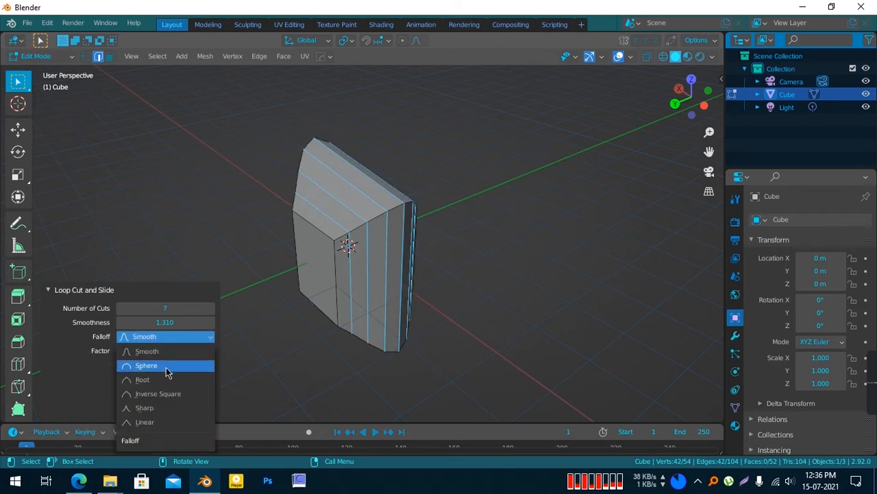
{"action": "left_click", "coordinate": [168, 365]}
{"action": "left_click", "coordinate": [169, 336]}
{"action": "left_click", "coordinate": [162, 380]}
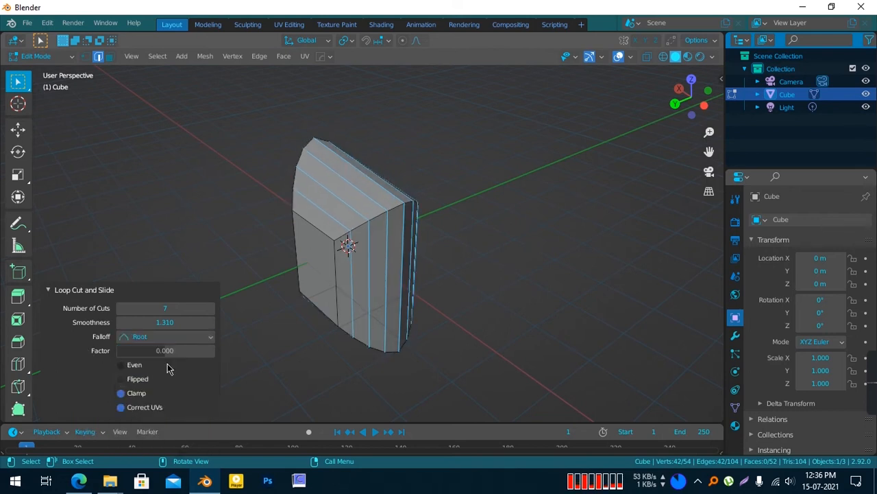
Try the Inverse Square, Sharp and Linear falloff types on the smoothed loop cuts
{"action": "left_click", "coordinate": [177, 336]}
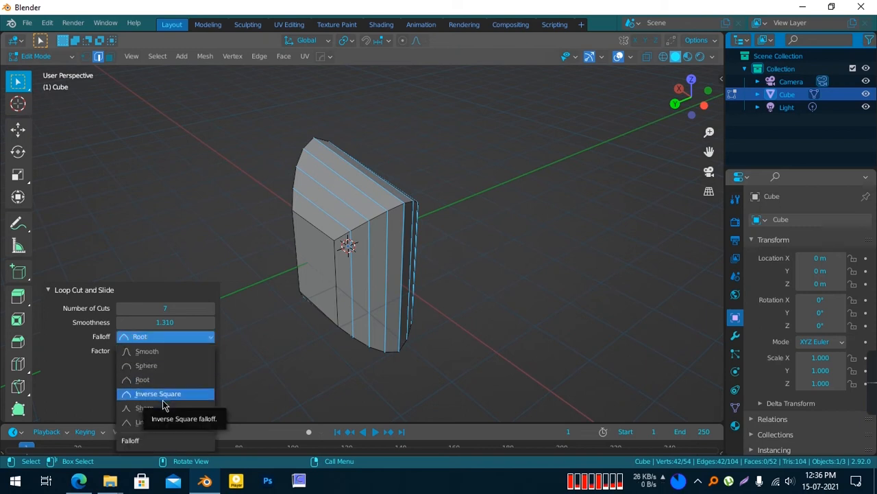
{"action": "left_click", "coordinate": [164, 393]}
{"action": "left_click", "coordinate": [180, 336]}
{"action": "left_click", "coordinate": [164, 410]}
{"action": "left_click", "coordinate": [177, 336]}
{"action": "left_click", "coordinate": [165, 421]}
Try toggling the Even and Flipped options of the loop cut
{"action": "scroll", "coordinate": [246, 285], "scroll_direction": "down", "scroll_amount": 5}
{"action": "middle_click_drag", "start_coordinate": [247, 286], "coordinate": [119, 373]}
{"action": "left_click", "coordinate": [125, 366]}
{"action": "left_click", "coordinate": [124, 379]}
{"action": "left_click", "coordinate": [124, 367]}
{"action": "scroll", "coordinate": [176, 336], "scroll_direction": "down", "scroll_amount": 1}
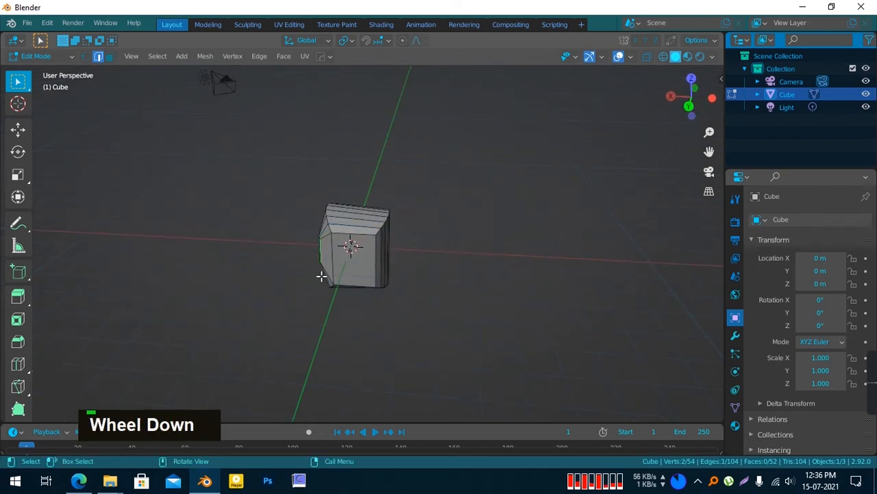
Undo the edge selection and the smoothed loop cuts on the cube
{"action": "middle_click_drag", "start_coordinate": [323, 275], "coordinate": [244, 298]}
{"action": "key", "text": "ctrl+z"}
{"action": "key", "text": "ctrl+z"}
{"action": "middle_click_drag", "start_coordinate": [222, 353], "coordinate": [18, 316]}
{"action": "scroll", "coordinate": [229, 325], "scroll_direction": "up", "scroll_amount": 4}
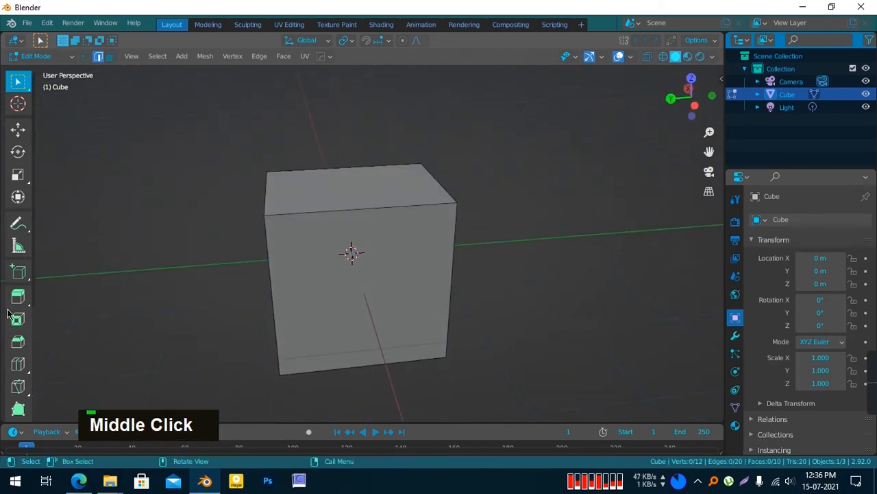
Activate the Knife tool and look the cube over in front view and from several angles
{"action": "scroll", "coordinate": [10, 314], "scroll_direction": "down", "scroll_amount": 2}
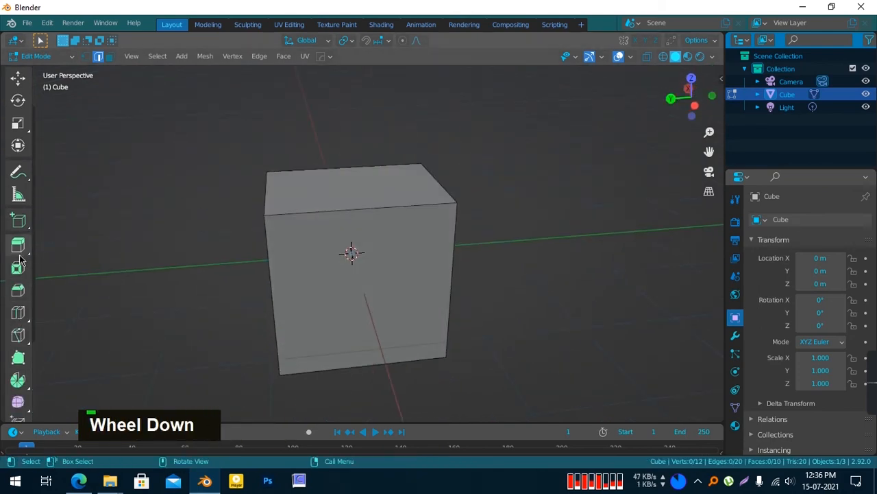
{"action": "left_click", "coordinate": [18, 334]}
{"action": "scroll", "coordinate": [371, 227], "scroll_direction": "down", "scroll_amount": 1}
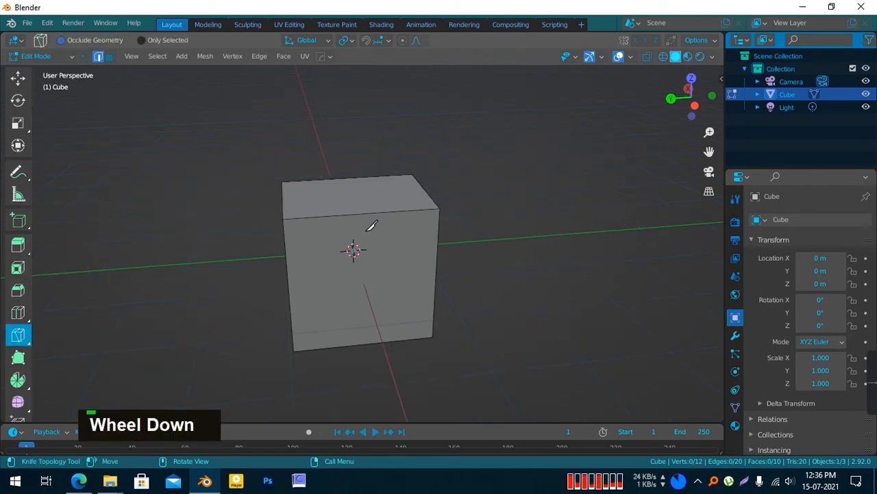
{"action": "key", "text": "1"}
{"action": "scroll", "coordinate": [301, 143], "scroll_direction": "down", "scroll_amount": 2}
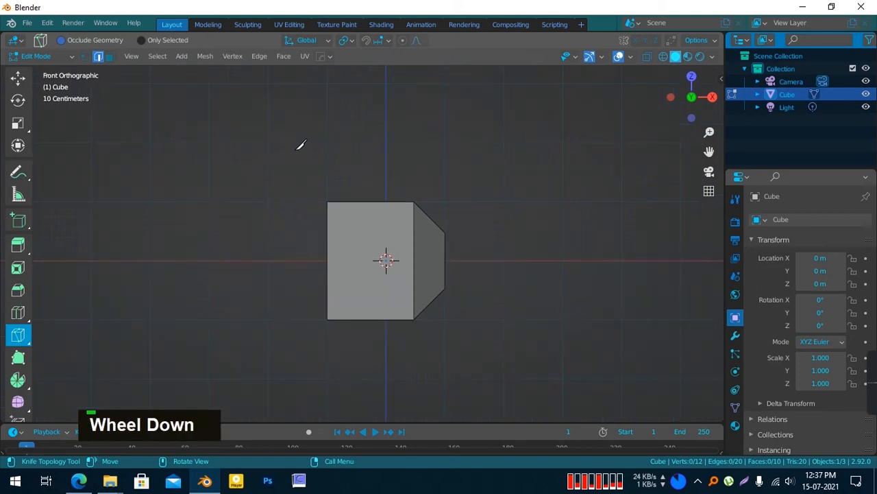
{"action": "middle_click_drag", "start_coordinate": [302, 143], "coordinate": [429, 181]}
{"action": "scroll", "coordinate": [364, 257], "scroll_direction": "up", "scroll_amount": 3}
{"action": "middle_click_drag", "start_coordinate": [364, 257], "coordinate": [464, 186], "text": "shift"}
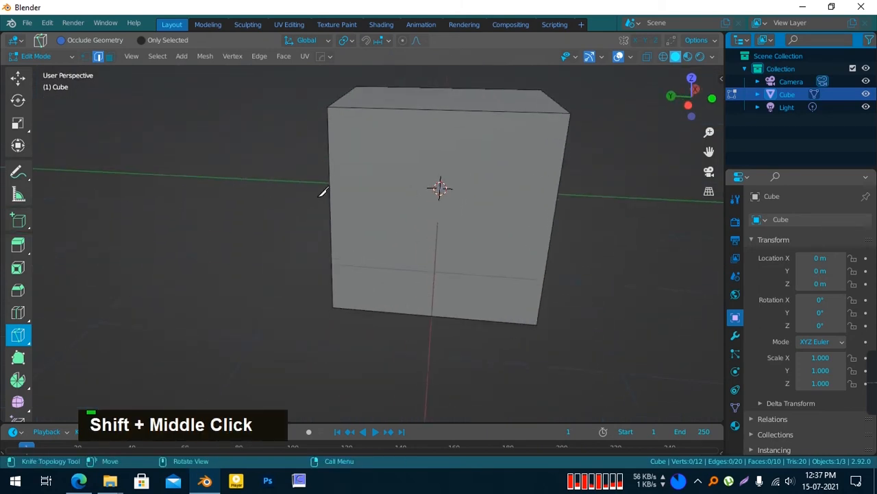
{"action": "scroll", "coordinate": [322, 190], "scroll_direction": "down", "scroll_amount": 3}
{"action": "middle_click_drag", "start_coordinate": [323, 190], "coordinate": [354, 255]}
{"action": "scroll", "coordinate": [123, 235], "scroll_direction": "up", "scroll_amount": 2}
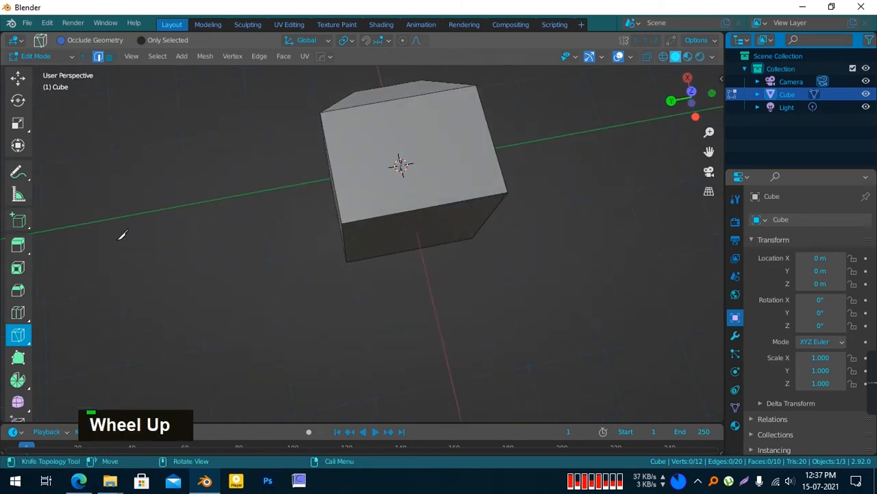
Switch to the Move tool and select the cube's top edge along the beveled side, toggling Object Mode on and off
{"action": "left_click", "coordinate": [18, 77]}
{"action": "scroll", "coordinate": [270, 208], "scroll_direction": "up", "scroll_amount": 3}
{"action": "middle_click_drag", "start_coordinate": [270, 207], "coordinate": [395, 162], "text": "shift"}
{"action": "scroll", "coordinate": [386, 196], "scroll_direction": "down", "scroll_amount": 4}
{"action": "left_click", "coordinate": [403, 163]}
{"action": "key", "text": "Tab"}
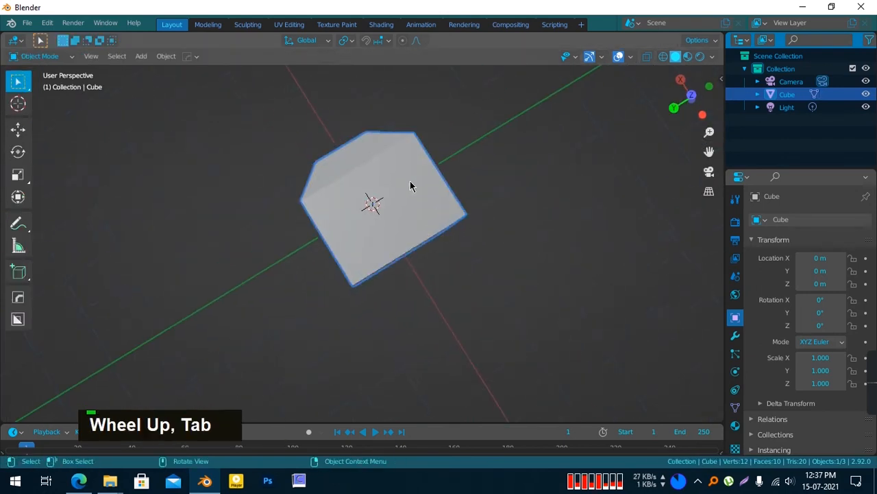
{"action": "key", "text": "Tab"}
{"action": "scroll", "coordinate": [411, 180], "scroll_direction": "down", "scroll_amount": 2}
{"action": "middle_click_drag", "start_coordinate": [411, 180], "coordinate": [484, 119]}
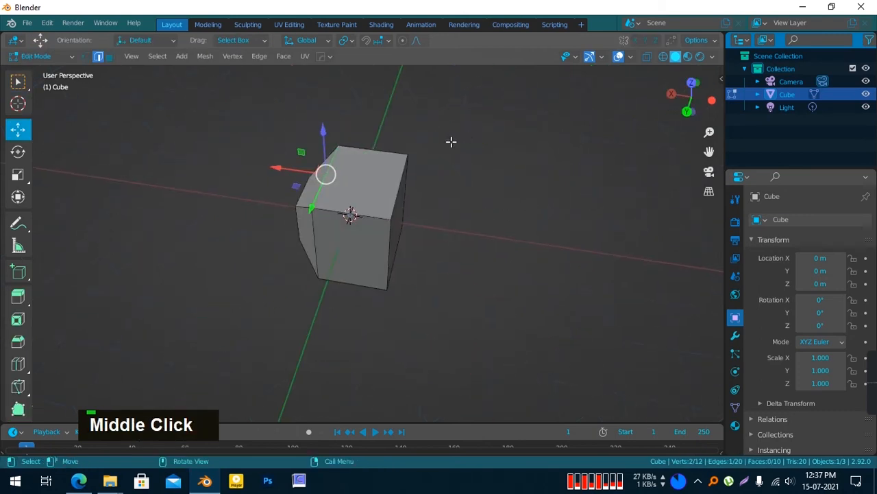
{"action": "middle_click_drag", "start_coordinate": [371, 189], "coordinate": [375, 246], "text": "shift"}
{"action": "scroll", "coordinate": [374, 247], "scroll_direction": "up", "scroll_amount": 2}
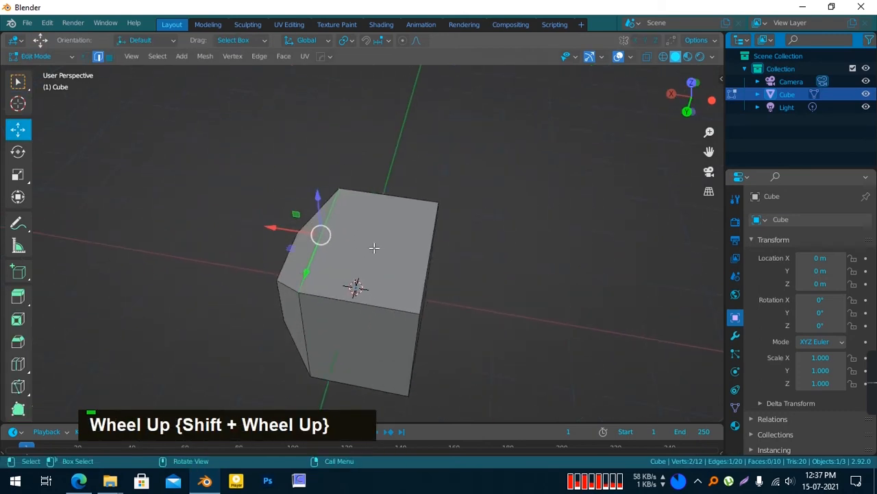
Add a single centered loop cut across the cube's top face and beveled side
{"action": "key", "text": "ctrl+e"}
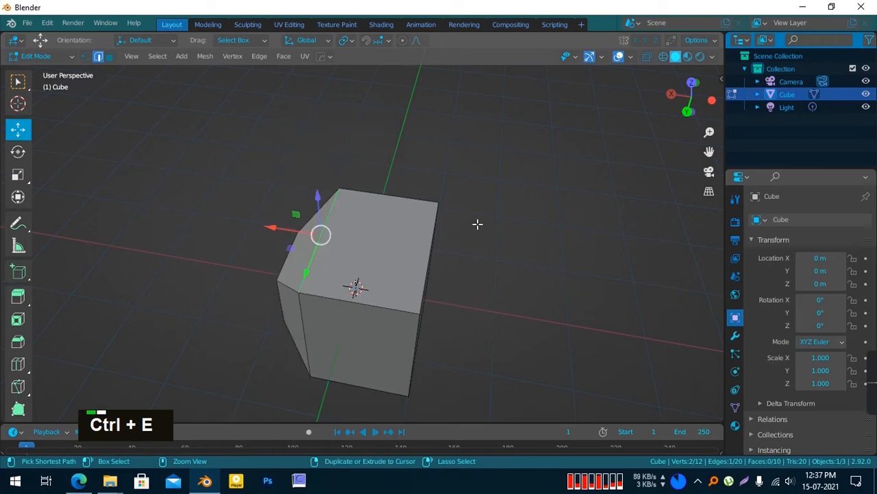
{"action": "left_click", "coordinate": [420, 249]}
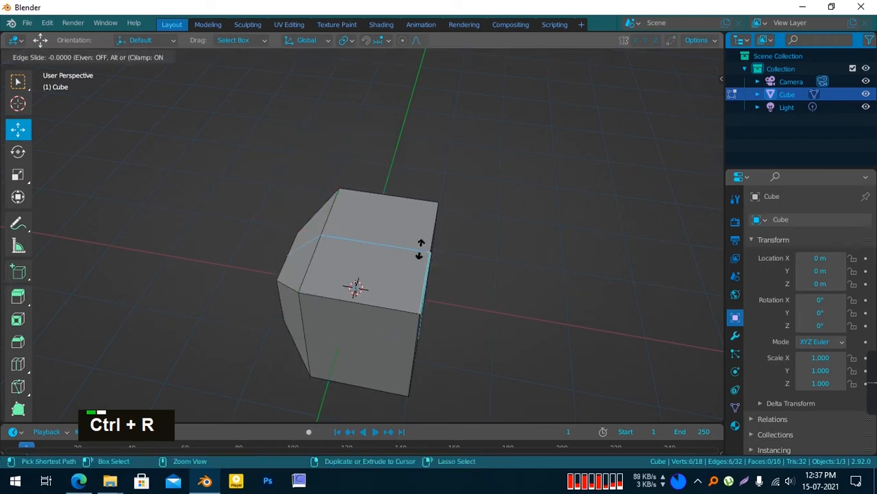
{"action": "right_click", "coordinate": [345, 286]}
{"action": "middle_click_drag", "start_coordinate": [345, 286], "coordinate": [312, 264]}
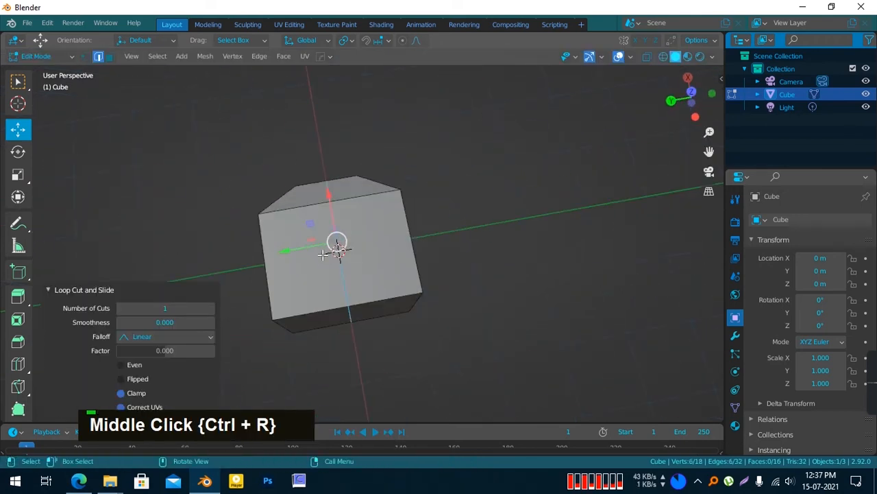
Select the faces on either side of the loop cut in face selection mode and clear the selection
{"action": "left_click", "coordinate": [323, 254]}
{"action": "key", "text": "3"}
{"action": "left_click", "coordinate": [376, 245]}
{"action": "double_click", "coordinate": [300, 257]}
{"action": "left_click", "coordinate": [569, 214]}
In vertex selection mode, select the loop cut's vertex at the beveled side and the opposite corner of the top face
{"action": "key", "text": "1"}
{"action": "scroll", "coordinate": [489, 244], "scroll_direction": "up", "scroll_amount": 1}
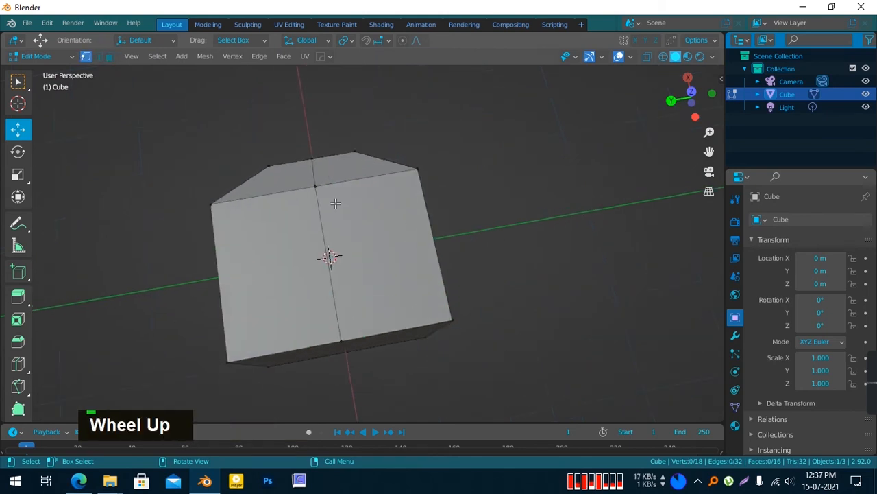
{"action": "left_click", "coordinate": [315, 185]}
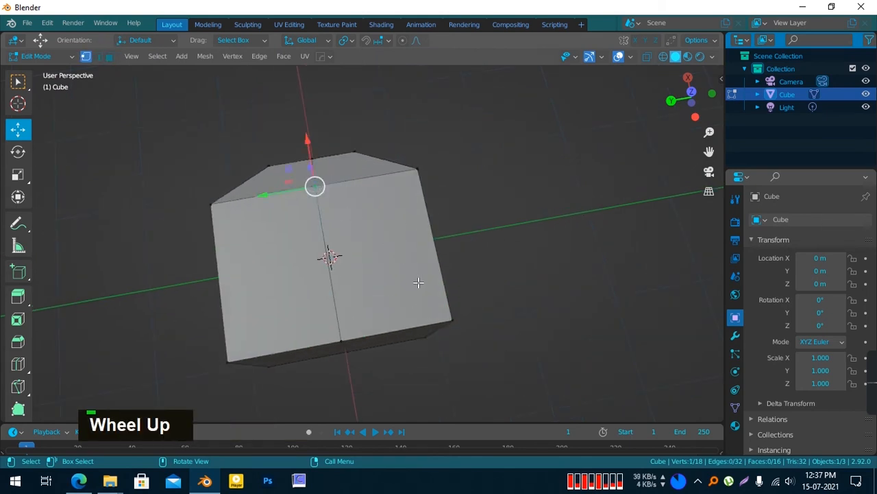
{"action": "key", "text": "shift"}
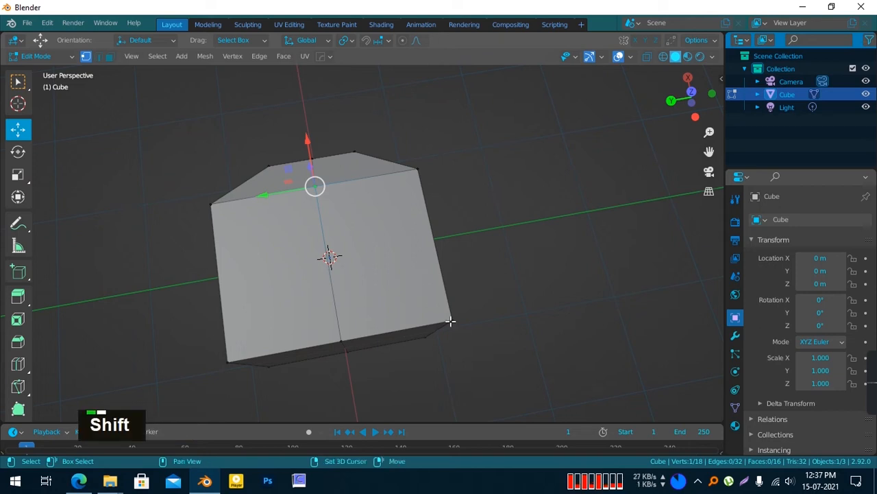
{"action": "left_click", "coordinate": [450, 321], "text": "shift"}
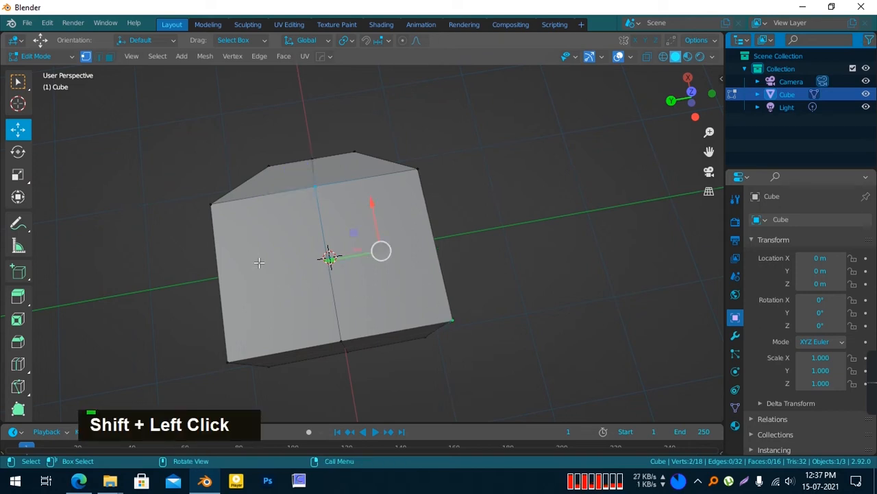
Hide the two selected vertices, look at the opened cube and undo the hiding
{"action": "key", "text": "h"}
{"action": "right_click", "coordinate": [396, 254]}
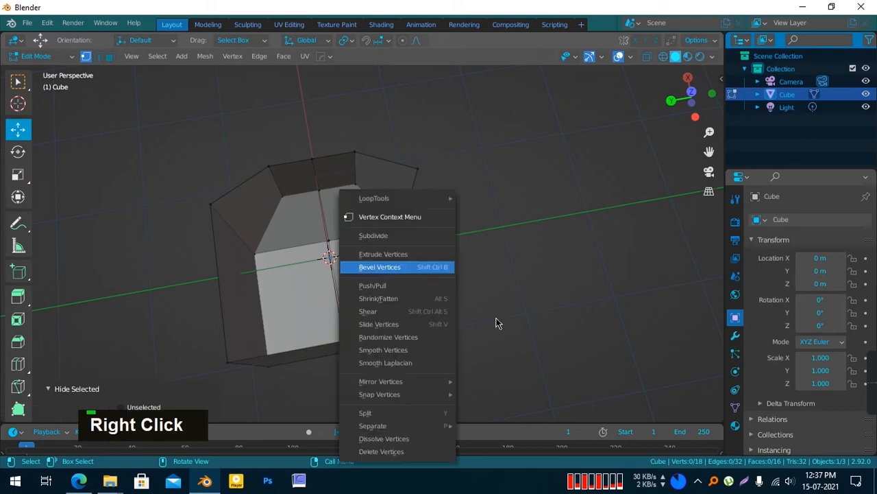
{"action": "middle_click_drag", "start_coordinate": [556, 257], "coordinate": [435, 201]}
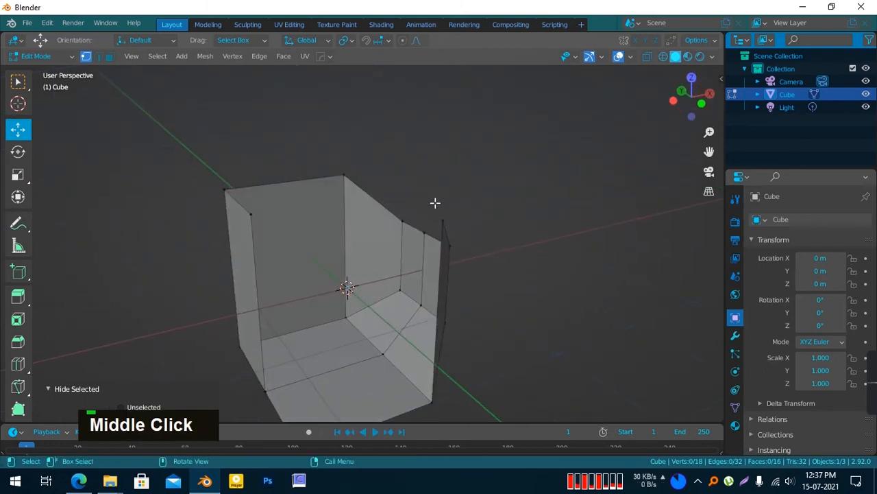
{"action": "key", "text": "ctrl+z"}
Try connecting the two selected vertices with an edge and undo it
{"action": "middle_click_drag", "start_coordinate": [376, 256], "coordinate": [418, 254]}
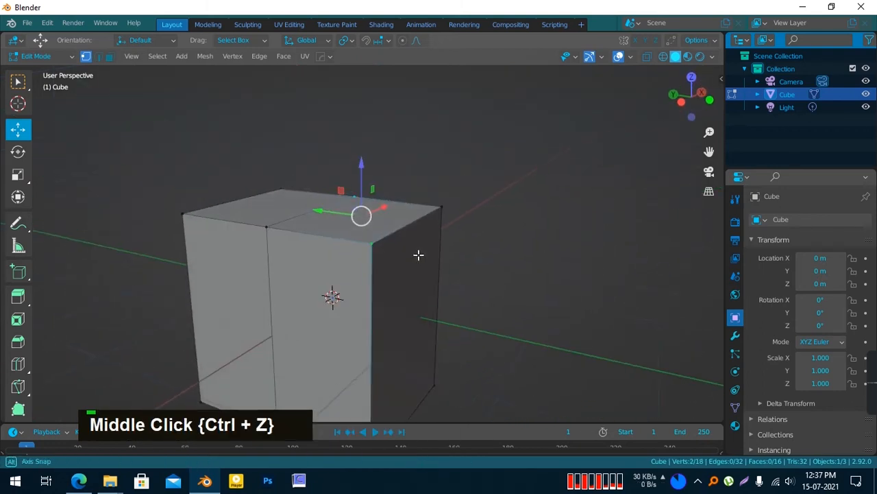
{"action": "key", "text": "j"}
{"action": "middle_click_drag", "start_coordinate": [304, 267], "coordinate": [472, 270]}
{"action": "key", "text": "ctrl+z"}
{"action": "key", "text": "ctrl+z"}
{"action": "key", "text": "ctrl+z"}
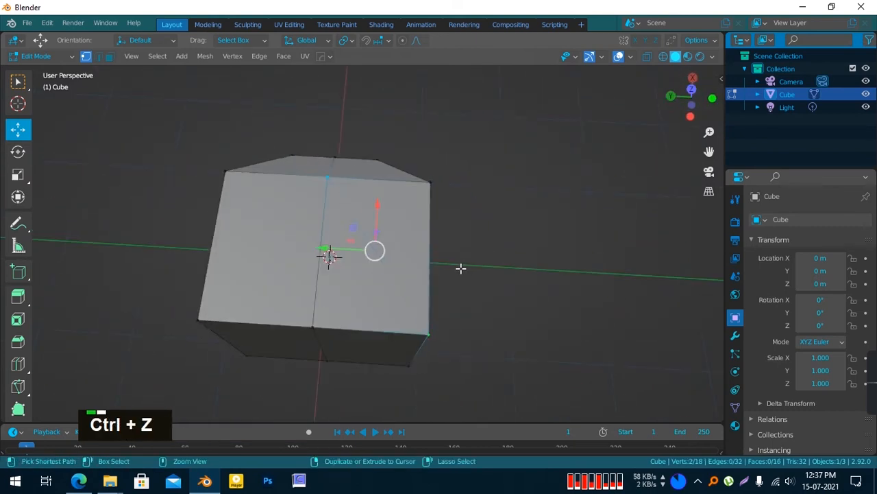
Reselect the loop cut vertex and the opposite top corner, and connect them with a diagonal edge
{"action": "left_click", "coordinate": [328, 176]}
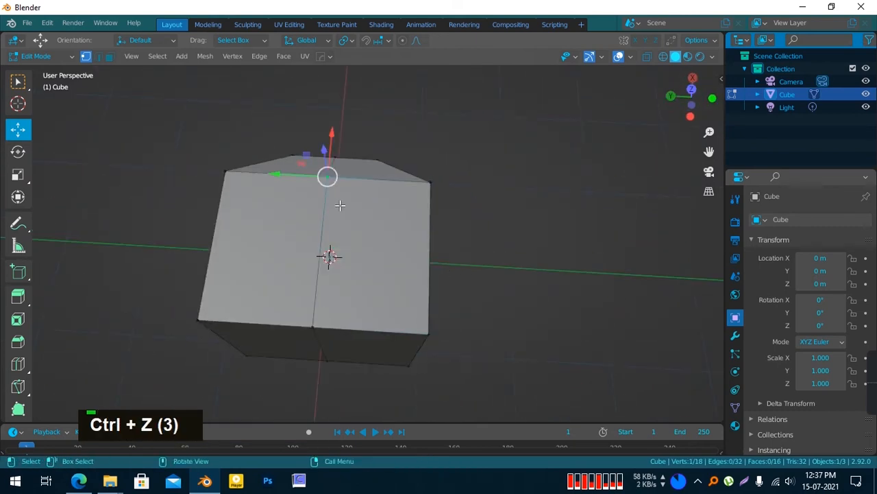
{"action": "middle_click_drag", "start_coordinate": [383, 249], "coordinate": [431, 324]}
{"action": "left_click", "coordinate": [441, 327], "text": "shift"}
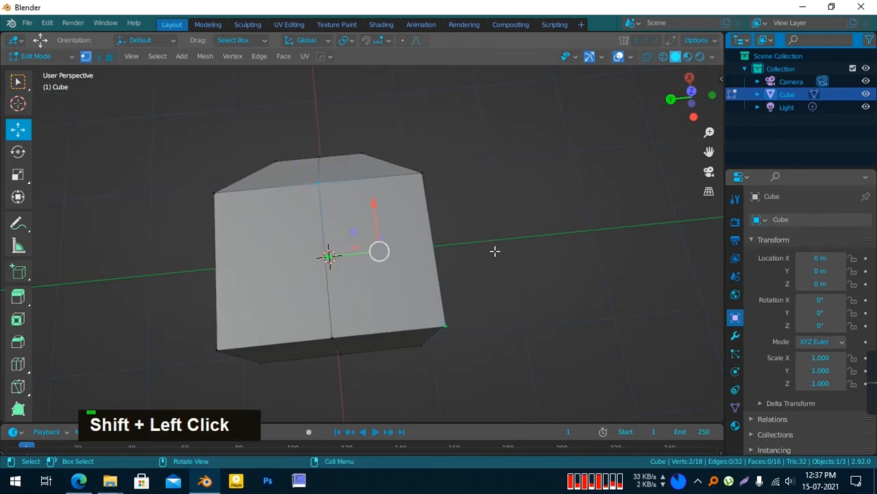
{"action": "key", "text": "j"}
{"action": "middle_click_drag", "start_coordinate": [495, 251], "coordinate": [290, 271]}
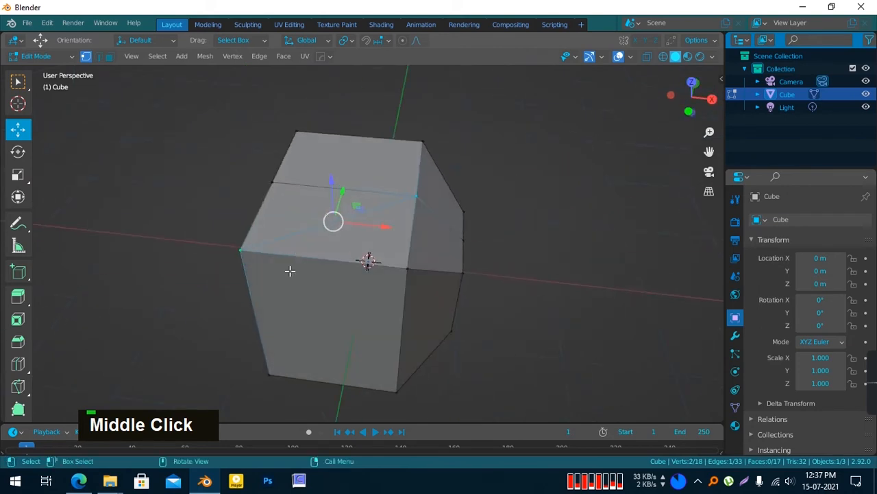
Examine the new diagonal edge by selecting its end vertices, and clear the selection
{"action": "scroll", "coordinate": [407, 197], "scroll_direction": "up", "scroll_amount": 3}
{"action": "left_click", "coordinate": [456, 166]}
{"action": "left_click", "coordinate": [127, 259]}
{"action": "scroll", "coordinate": [130, 259], "scroll_direction": "down", "scroll_amount": 3}
{"action": "middle_click_drag", "start_coordinate": [131, 260], "coordinate": [268, 270]}
{"action": "scroll", "coordinate": [296, 255], "scroll_direction": "down", "scroll_amount": 2}
{"action": "scroll", "coordinate": [380, 282], "scroll_direction": "up", "scroll_amount": 2}
{"action": "key", "text": "ctrl"}
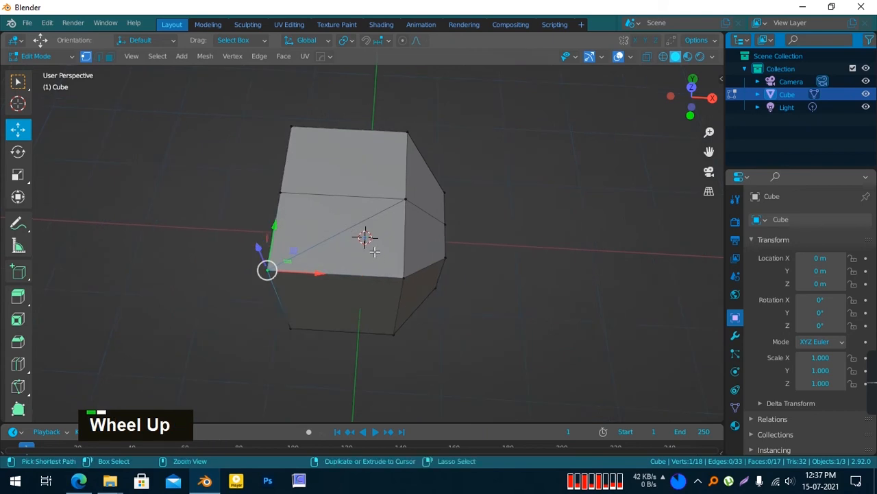
{"action": "left_click", "coordinate": [535, 272]}
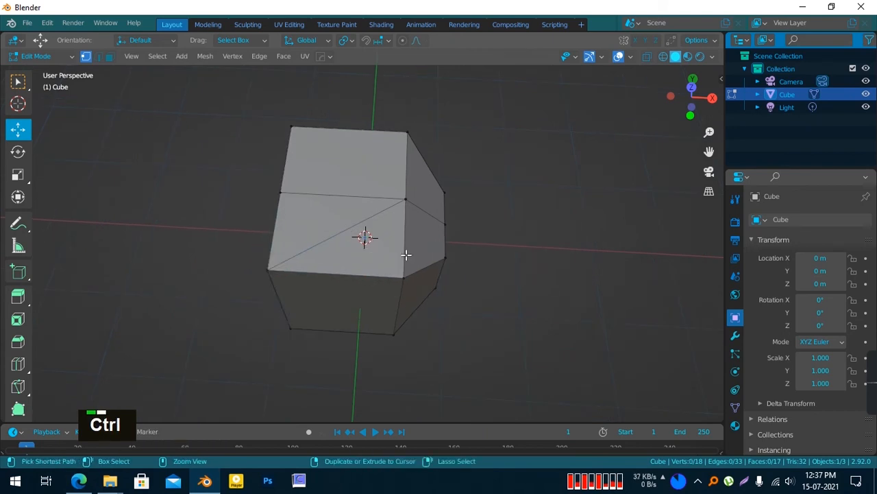
Preview loop cuts over the diagonally split top face and the neighboring undivided face, cancelling each preview
{"action": "key", "text": "ctrl+r"}
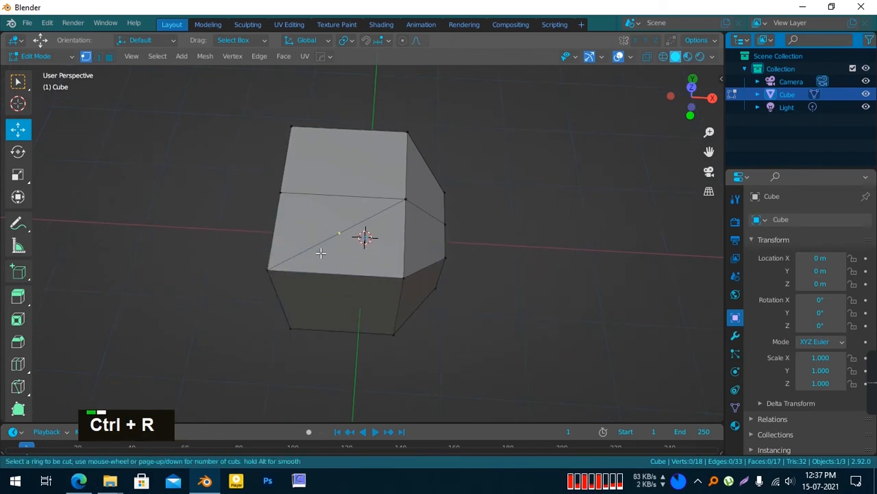
{"action": "left_click", "coordinate": [192, 177]}
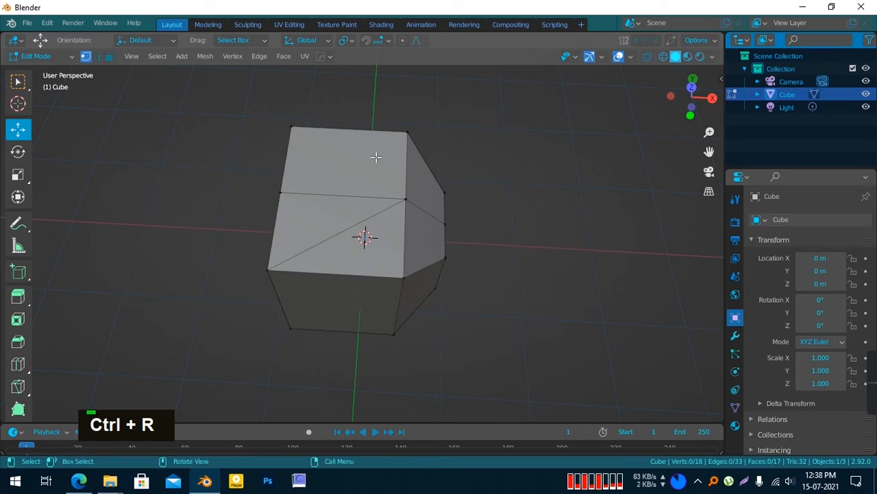
{"action": "key", "text": "ctrl+r"}
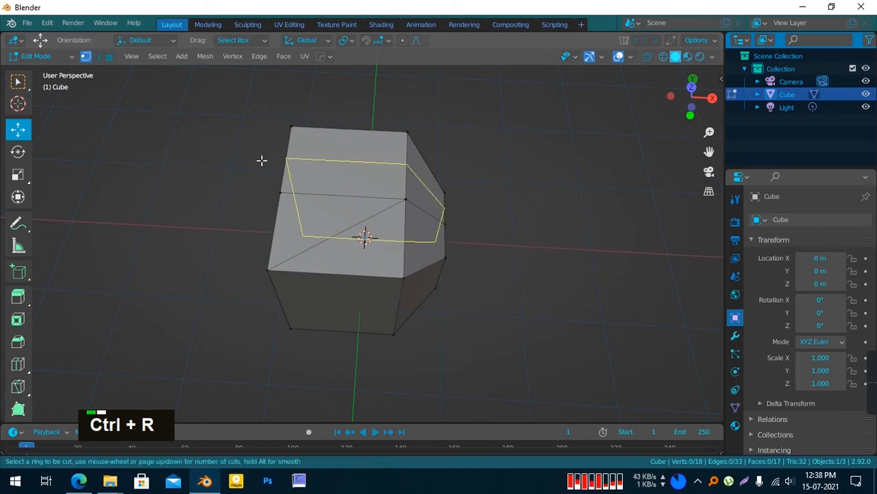
{"action": "left_click", "coordinate": [201, 167]}
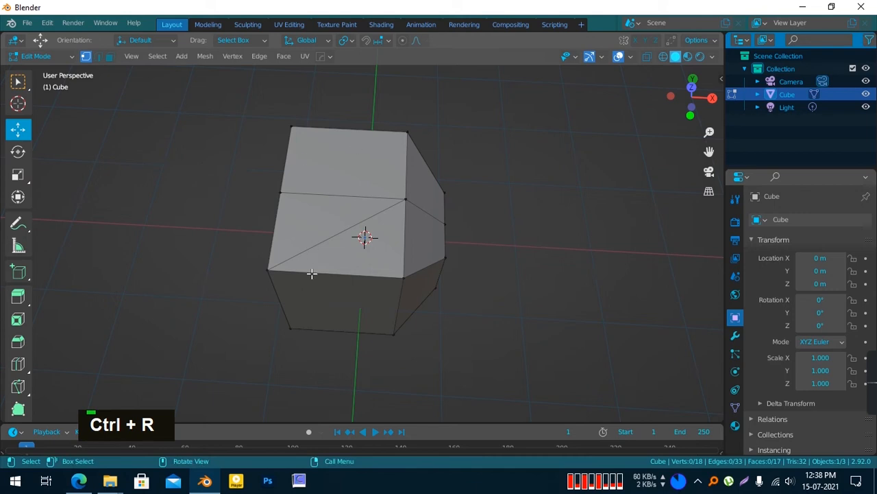
{"action": "key", "text": "ctrl+r"}
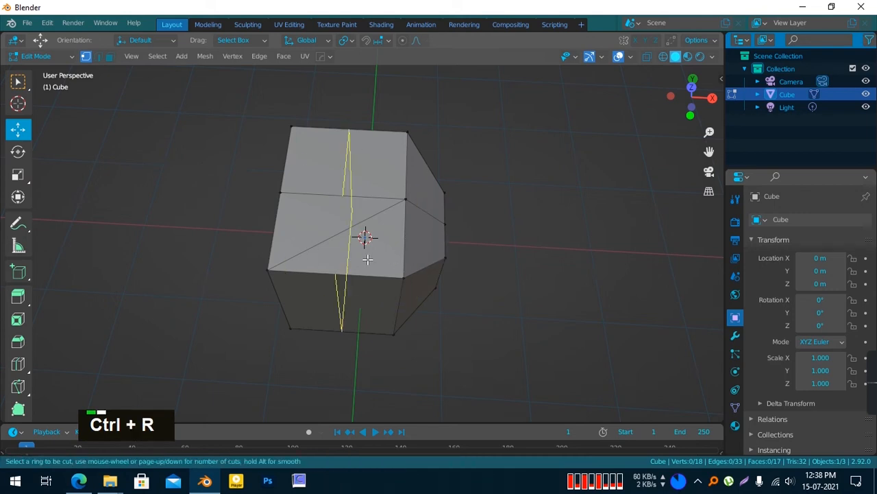
{"action": "right_click", "coordinate": [99, 182]}
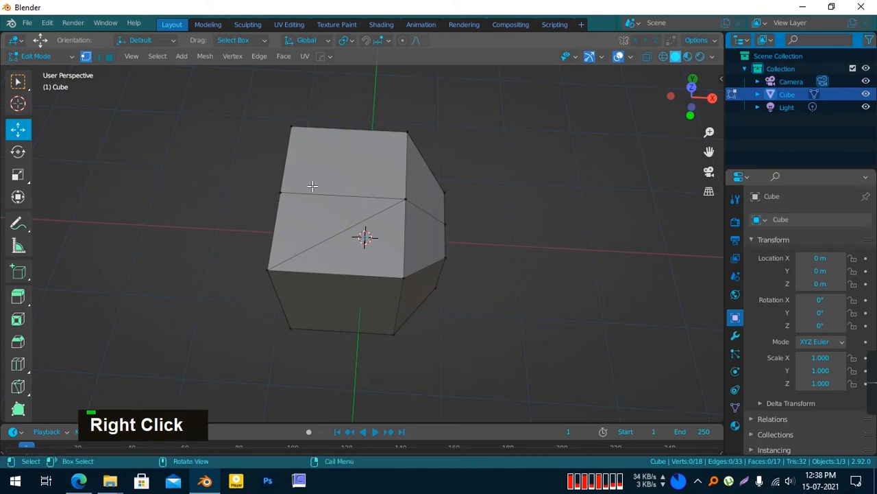
{"action": "key", "text": "ctrl+r"}
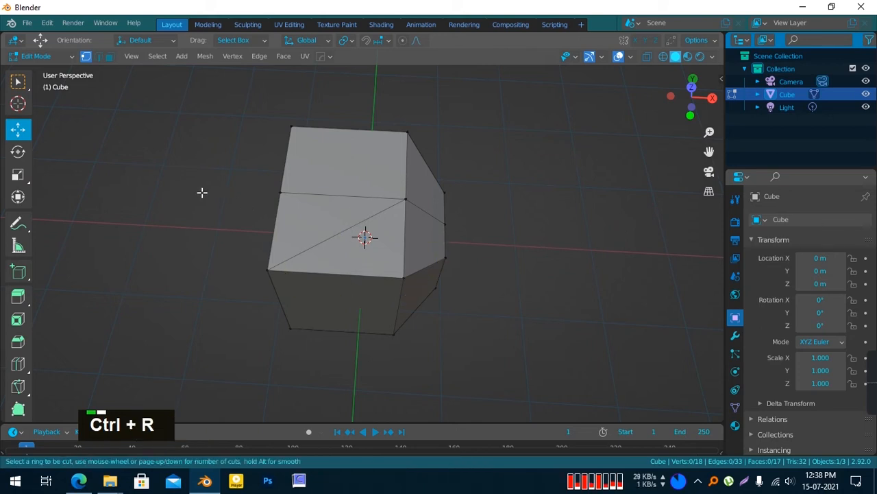
{"action": "middle_click_drag", "start_coordinate": [194, 188], "coordinate": [245, 193]}
{"action": "middle_click_drag", "start_coordinate": [147, 279], "coordinate": [49, 288]}
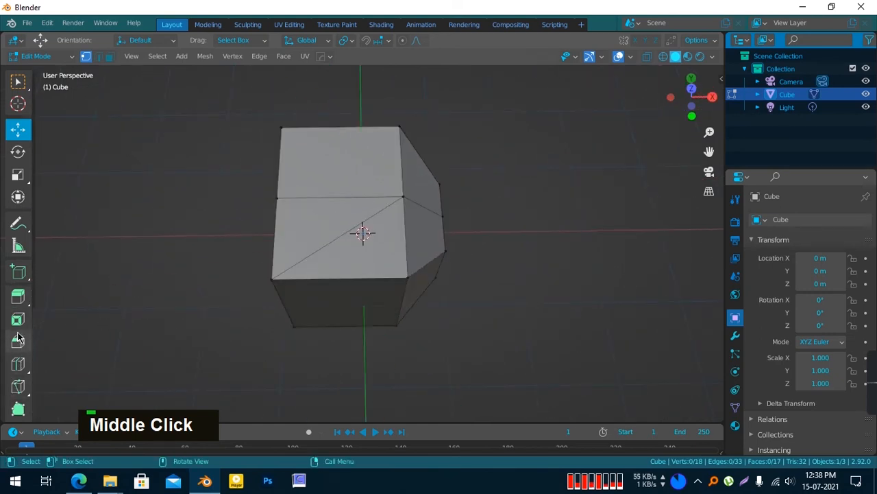
Activate the Loop Cut tool and preview a cut through the diagonally split top face
{"action": "left_click", "coordinate": [17, 366]}
{"action": "scroll", "coordinate": [329, 231], "scroll_direction": "down", "scroll_amount": 2}
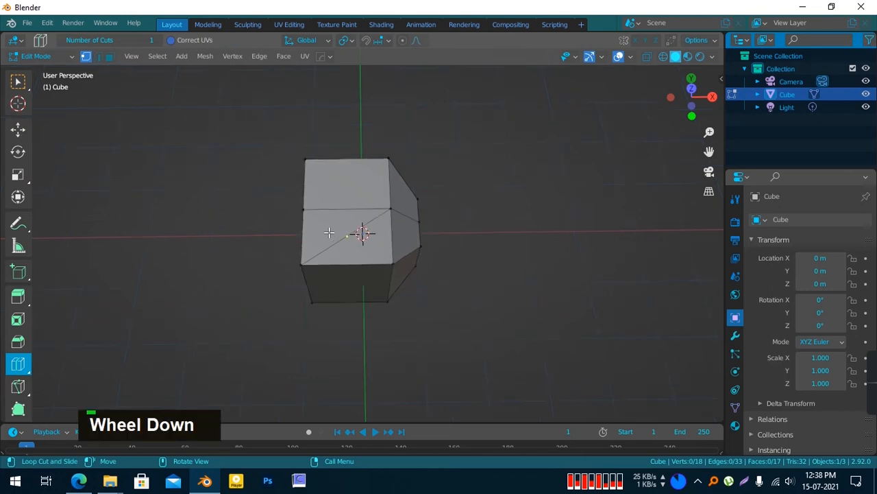
{"action": "middle_click_drag", "start_coordinate": [329, 231], "coordinate": [344, 252]}
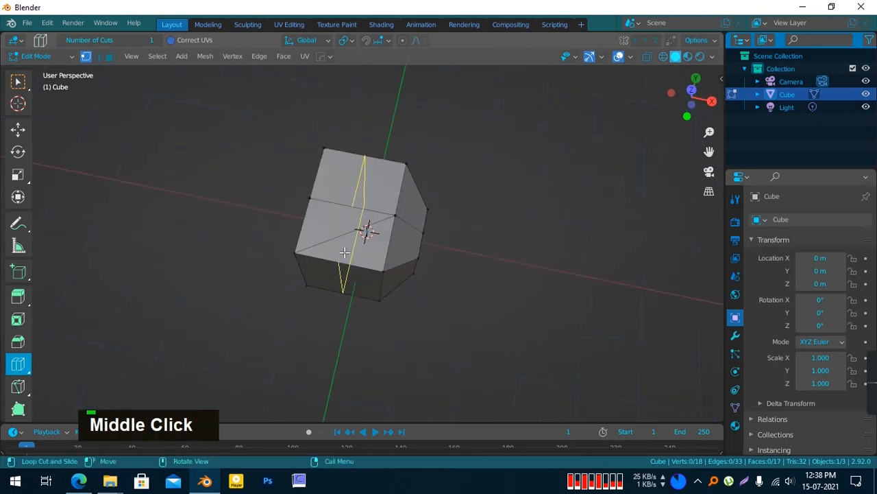
Knife-cut the diagonally split top half from the slanted side's corner vertex, across the diagonal, to the opposite edge
{"action": "left_click", "coordinate": [18, 386]}
{"action": "scroll", "coordinate": [392, 214], "scroll_direction": "up", "scroll_amount": 1}
{"action": "scroll", "coordinate": [393, 214], "scroll_direction": "up", "scroll_amount": 5}
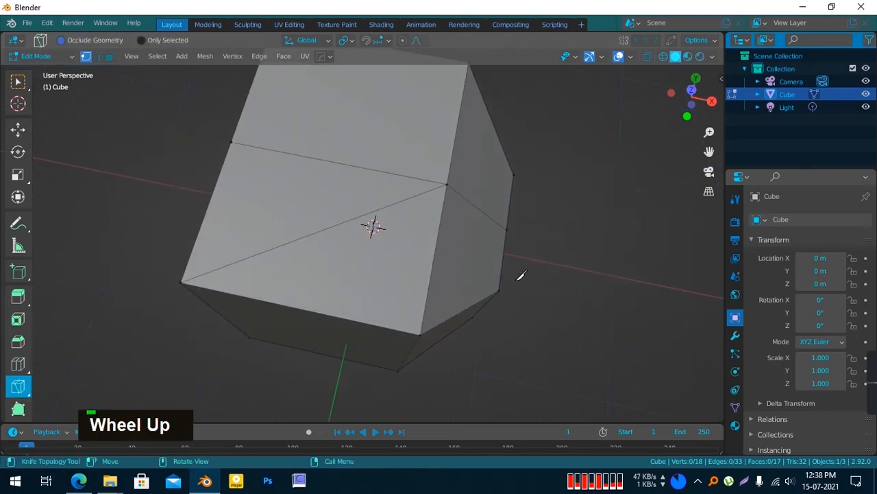
{"action": "left_click", "coordinate": [496, 289]}
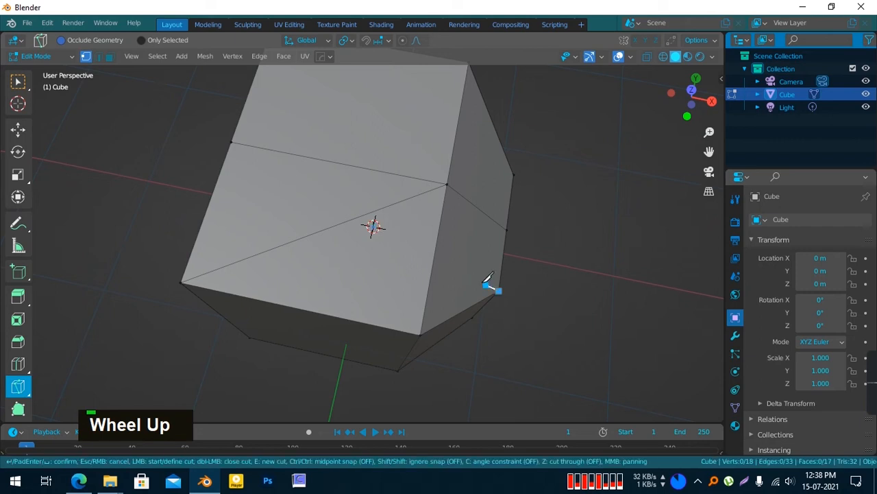
{"action": "left_click", "coordinate": [432, 268]}
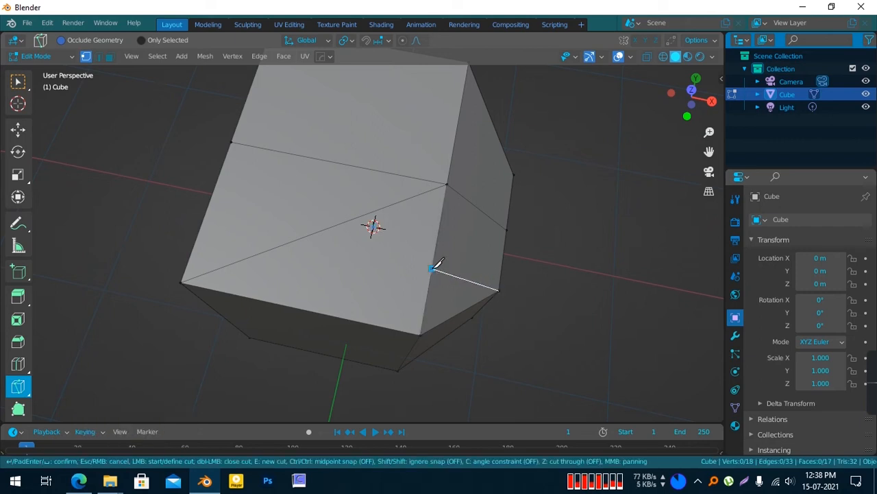
{"action": "left_click", "coordinate": [303, 232]}
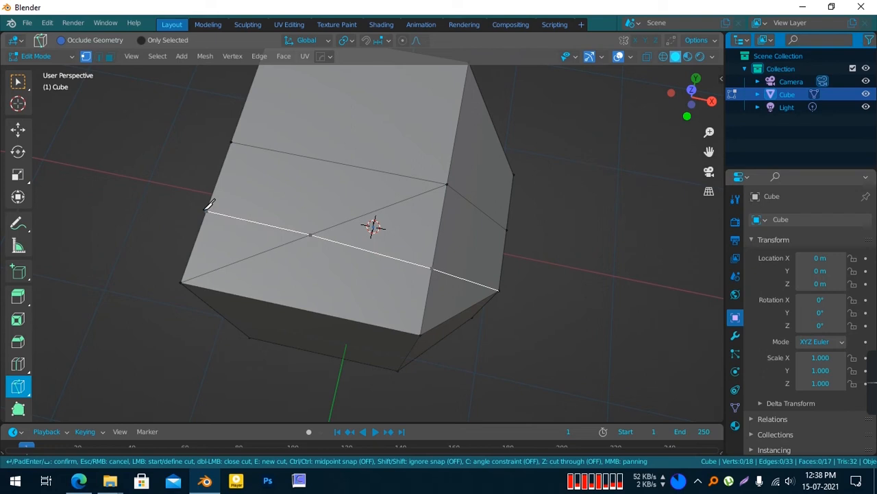
{"action": "key", "text": "Return"}
Continue the knife cut straight down the adjoining side face to its bottom edge
{"action": "middle_click_drag", "start_coordinate": [296, 290], "coordinate": [448, 225]}
{"action": "scroll", "coordinate": [437, 243], "scroll_direction": "down", "scroll_amount": 5}
{"action": "left_click", "coordinate": [365, 244]}
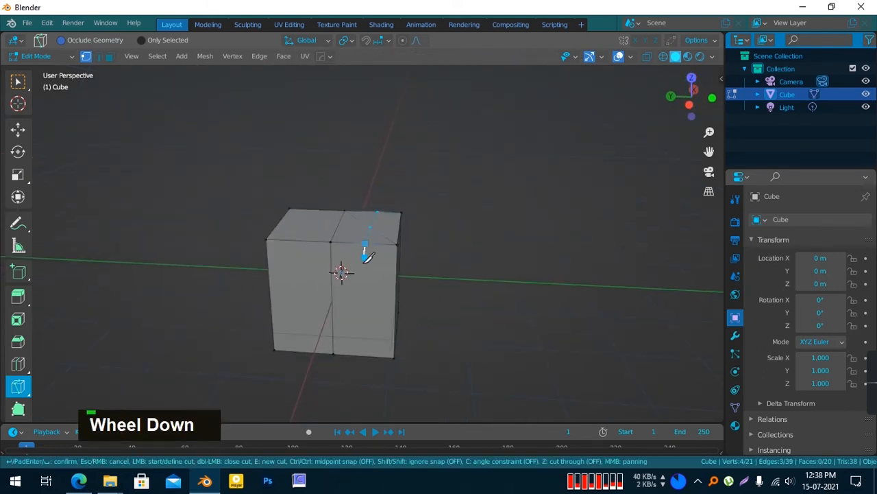
{"action": "left_click", "coordinate": [365, 355]}
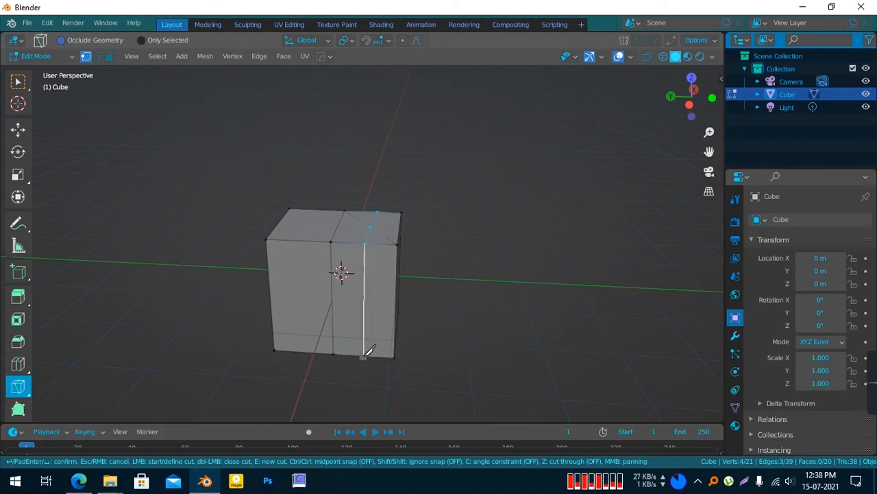
{"action": "key", "text": "Return"}
Continue the knife cut across the underside and end it at the corner vertex of the slanted side
{"action": "middle_click_drag", "start_coordinate": [447, 337], "coordinate": [295, 226]}
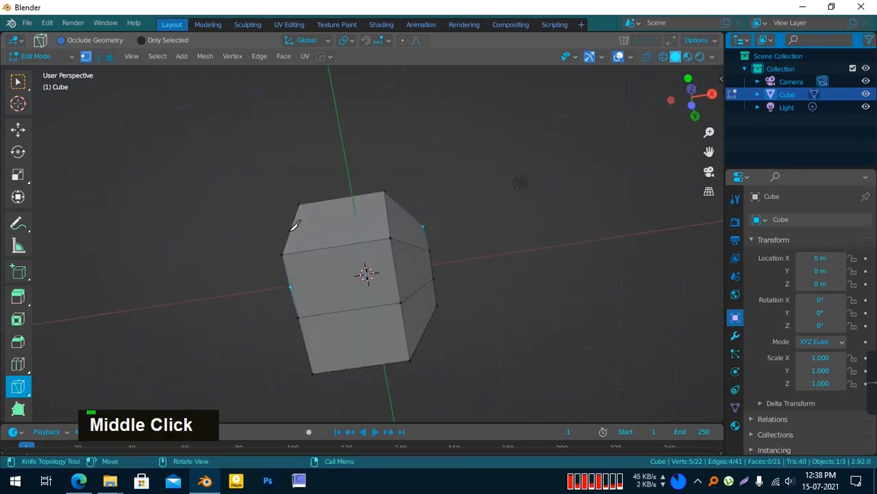
{"action": "left_click", "coordinate": [292, 287]}
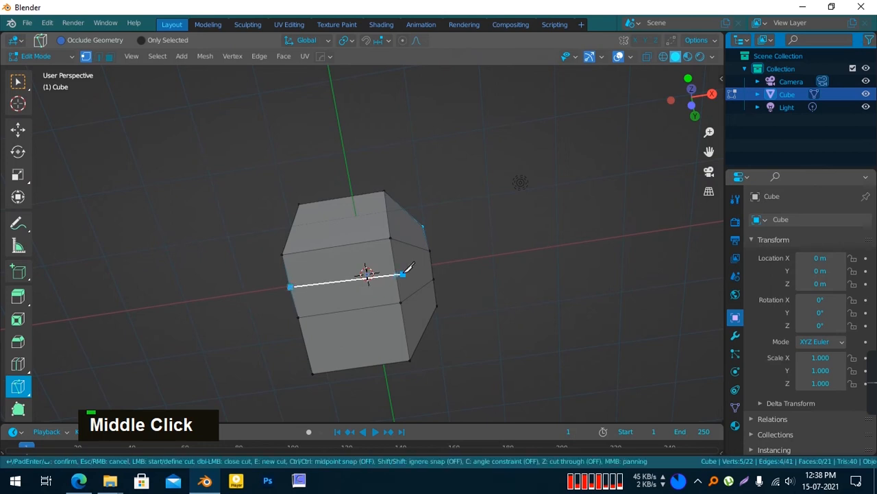
{"action": "left_click", "coordinate": [397, 270]}
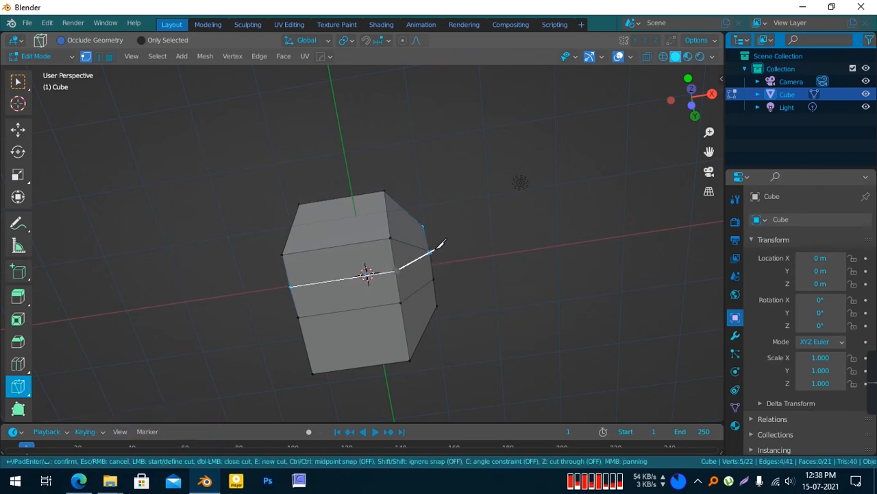
{"action": "key", "text": "Return"}
Examine the path of the knife cut around the cube from several angles
{"action": "middle_click_drag", "start_coordinate": [435, 245], "coordinate": [413, 376]}
{"action": "scroll", "coordinate": [411, 288], "scroll_direction": "down", "scroll_amount": 3}
{"action": "middle_click_drag", "start_coordinate": [411, 267], "coordinate": [303, 286]}
{"action": "scroll", "coordinate": [356, 272], "scroll_direction": "down", "scroll_amount": 3}
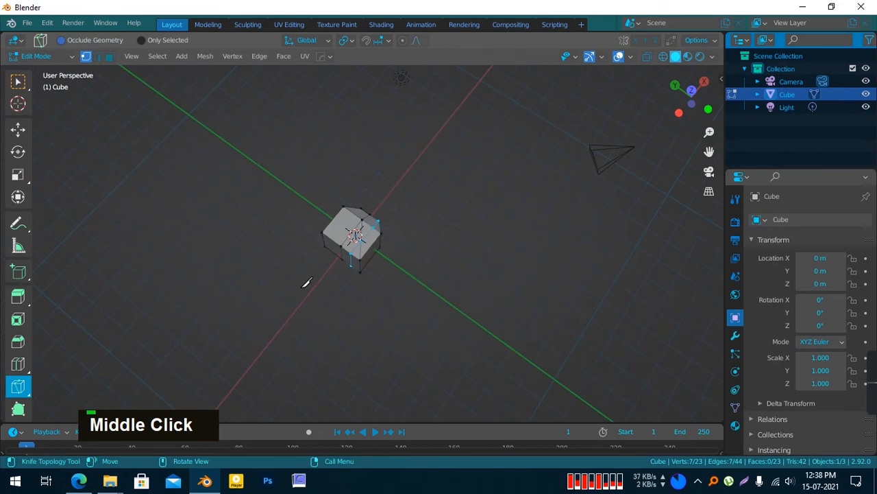
{"action": "scroll", "coordinate": [318, 280], "scroll_direction": "up", "scroll_amount": 4}
{"action": "middle_click_drag", "start_coordinate": [376, 231], "coordinate": [400, 306]}
{"action": "scroll", "coordinate": [350, 275], "scroll_direction": "down", "scroll_amount": 2}
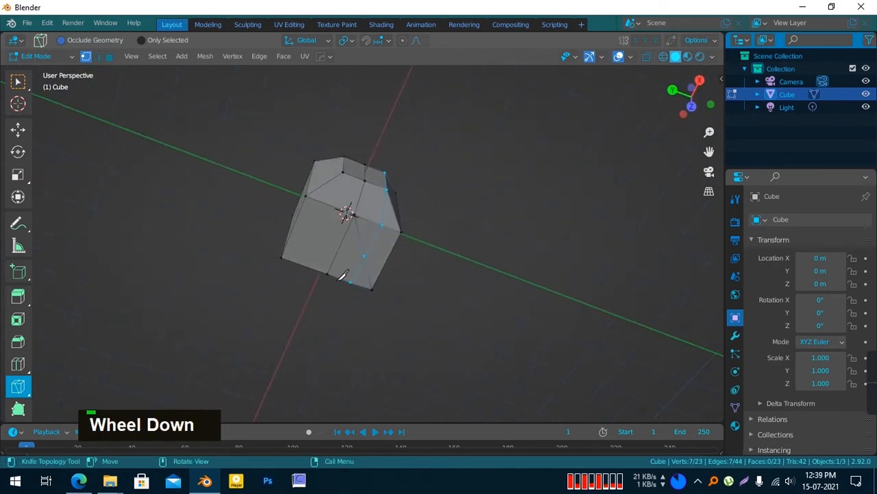
{"action": "scroll", "coordinate": [440, 230], "scroll_direction": "down", "scroll_amount": 2}
{"action": "middle_click_drag", "start_coordinate": [440, 229], "coordinate": [419, 188]}
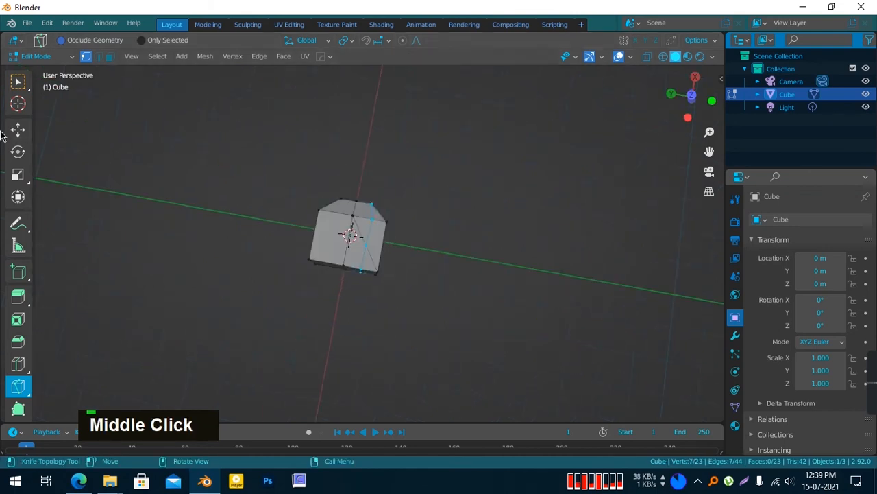
Move the selected knife-cut vertices about -0.0005 m along the Y axis with the Move tool
{"action": "left_click", "coordinate": [17, 130]}
{"action": "scroll", "coordinate": [413, 216], "scroll_direction": "up", "scroll_amount": 1}
{"action": "scroll", "coordinate": [481, 238], "scroll_direction": "up", "scroll_amount": 2}
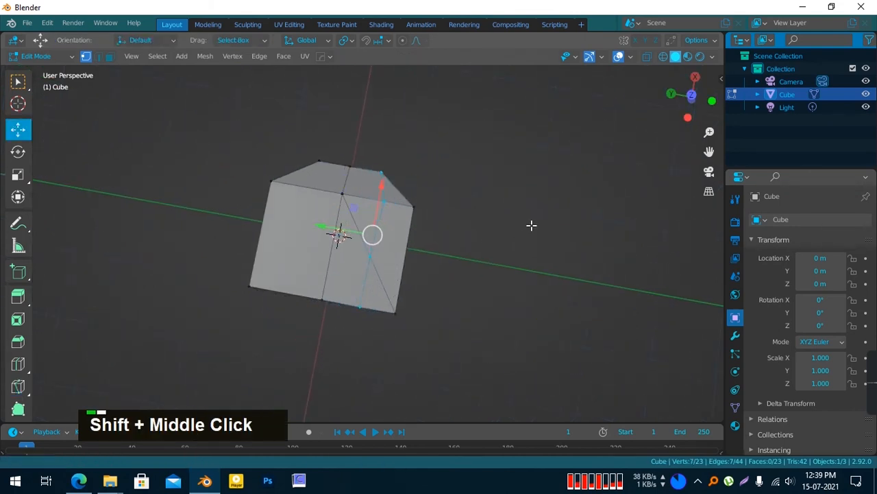
{"action": "middle_click_drag", "start_coordinate": [530, 226], "coordinate": [438, 225], "text": "shift"}
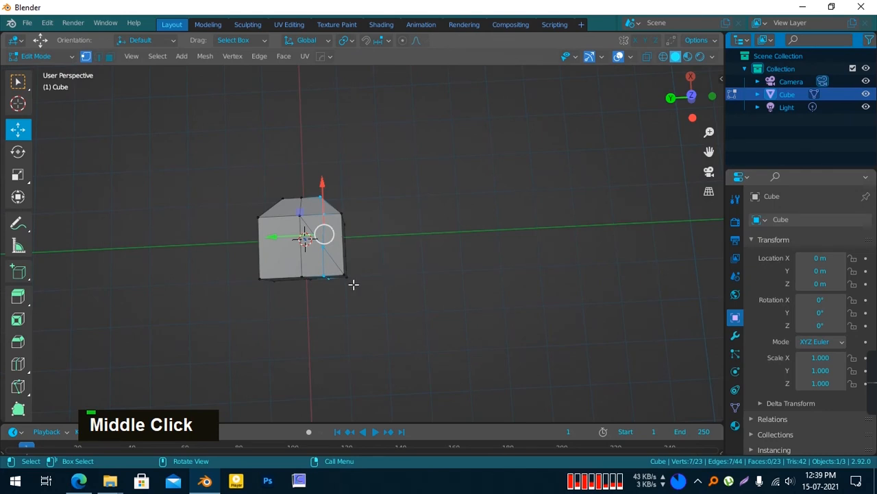
{"action": "scroll", "coordinate": [382, 249], "scroll_direction": "up", "scroll_amount": 3}
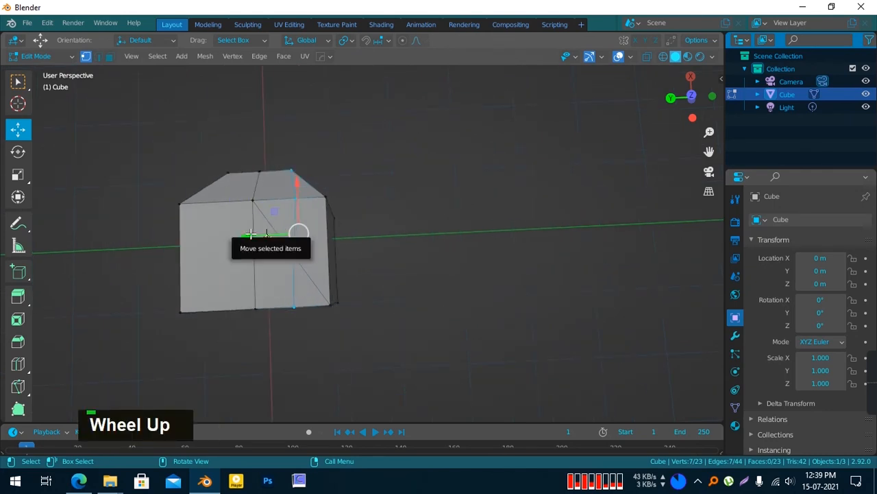
{"action": "mouse_move", "coordinate": [249, 239]}
{"action": "left_mouse_down"}
{"action": "mouse_move", "coordinate": [221, 239]}
{"action": "mouse_move", "coordinate": [247, 238]}
{"action": "left_mouse_up"}
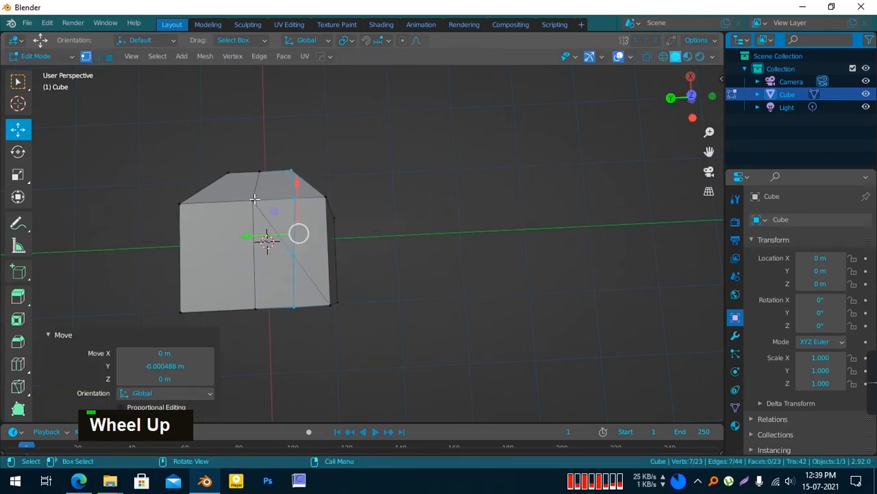
Add a centered loop cut through the cube's undivided half and clear the selection
{"action": "key", "text": "ctrl+r"}
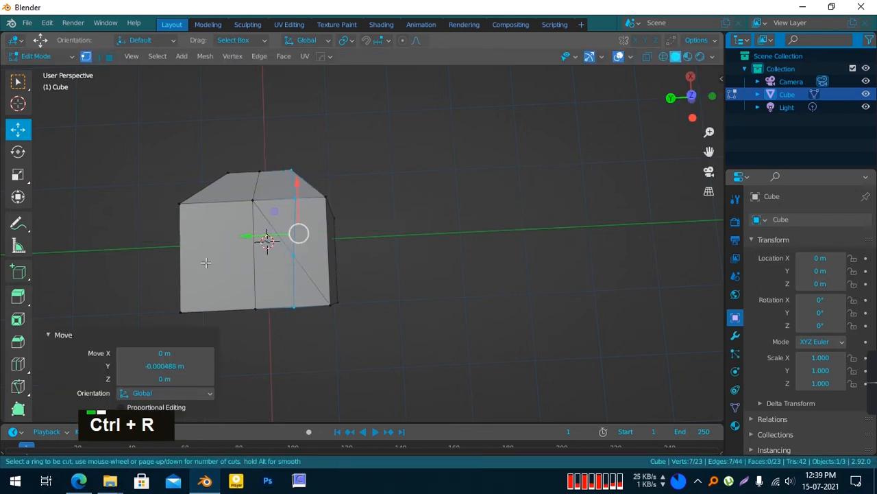
{"action": "left_click", "coordinate": [219, 220]}
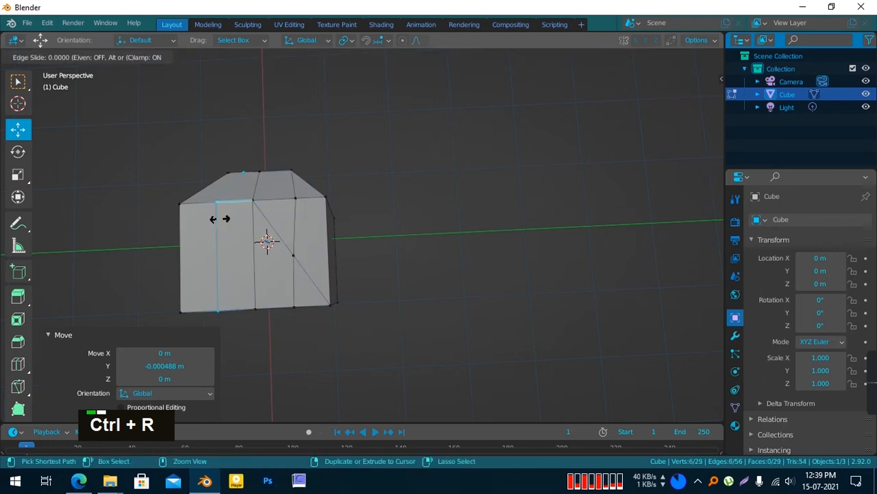
{"action": "right_click", "coordinate": [219, 220]}
{"action": "mouse_move", "coordinate": [186, 238]}
{"action": "left_mouse_down"}
{"action": "mouse_move", "coordinate": [336, 231]}
{"action": "mouse_move", "coordinate": [88, 231]}
{"action": "mouse_move", "coordinate": [190, 229]}
{"action": "mouse_move", "coordinate": [199, 236]}
{"action": "left_mouse_up"}
Select the newly added loop cut as a complete edge loop
{"action": "scroll", "coordinate": [199, 236], "scroll_direction": "down", "scroll_amount": 3}
{"action": "middle_click_drag", "start_coordinate": [199, 236], "coordinate": [544, 126]}
{"action": "middle_click_drag", "start_coordinate": [541, 239], "coordinate": [461, 238]}
{"action": "scroll", "coordinate": [503, 254], "scroll_direction": "down", "scroll_amount": 1}
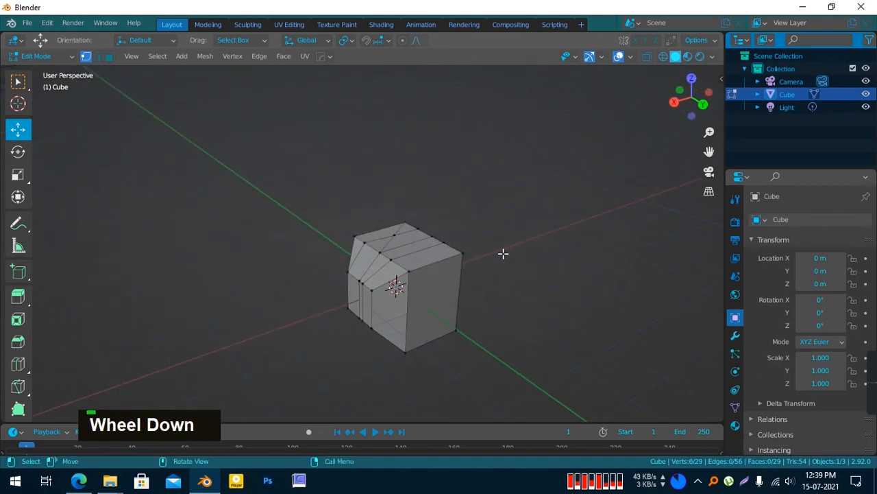
{"action": "key", "text": "super"}
{"action": "middle_click_drag", "start_coordinate": [525, 190], "coordinate": [458, 219]}
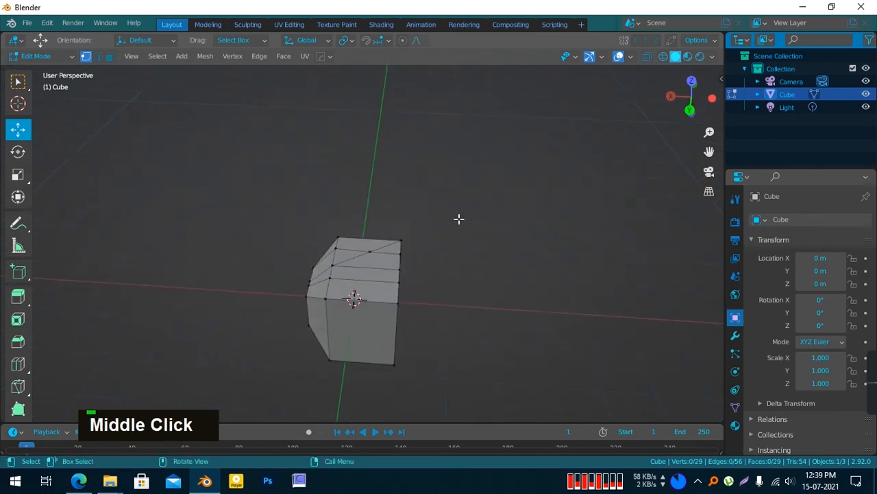
{"action": "left_click", "coordinate": [373, 282], "text": "ctrl"}
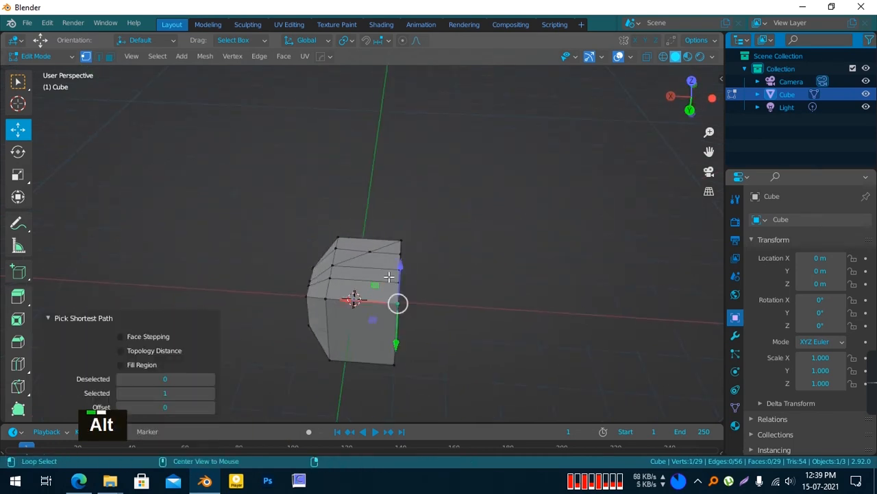
{"action": "left_click", "coordinate": [393, 280], "text": "alt"}
Preview an edge slide of the selected loop toward the cube's outer side, and cancel it
{"action": "middle_click_drag", "start_coordinate": [394, 281], "coordinate": [509, 253]}
{"action": "scroll", "coordinate": [509, 253], "scroll_direction": "up", "scroll_amount": 3}
{"action": "middle_click_drag", "start_coordinate": [457, 298], "coordinate": [412, 261], "text": "shift"}
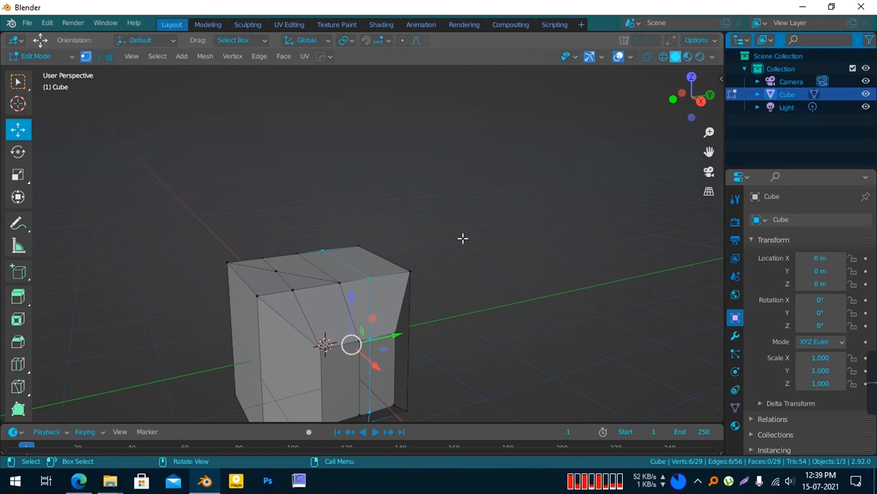
{"action": "key", "text": "g"}
{"action": "key", "text": "g"}
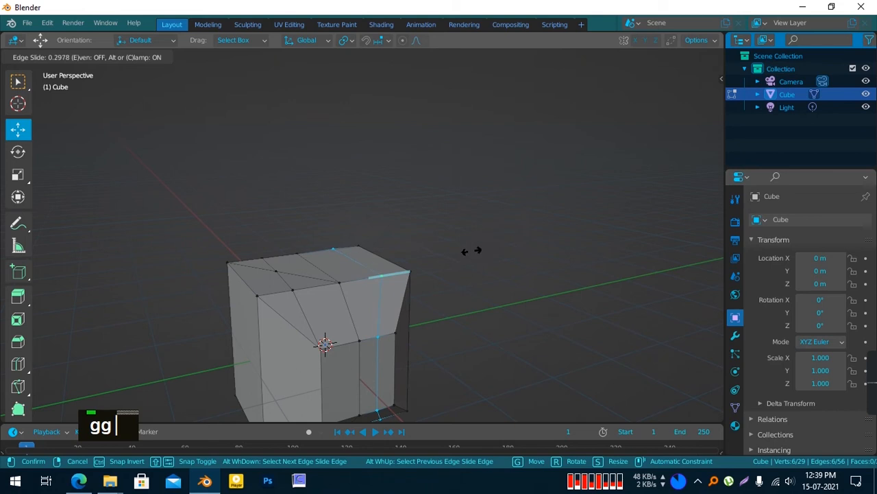
{"action": "right_click", "coordinate": [466, 251]}
Inspect the cube with its loop from several sides, and deselect all the geometry
{"action": "scroll", "coordinate": [458, 254], "scroll_direction": "down", "scroll_amount": 3}
{"action": "middle_click_drag", "start_coordinate": [459, 254], "coordinate": [213, 291]}
{"action": "scroll", "coordinate": [235, 298], "scroll_direction": "down", "scroll_amount": 2}
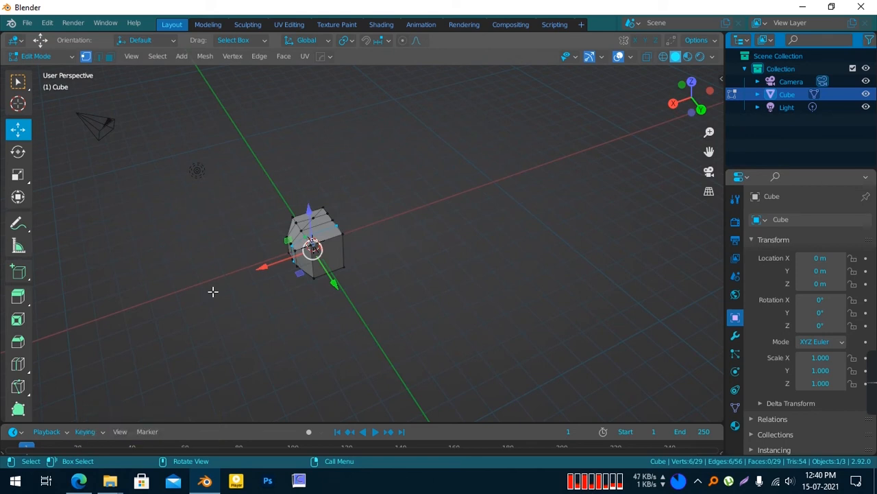
{"action": "middle_click_drag", "start_coordinate": [376, 223], "coordinate": [580, 178]}
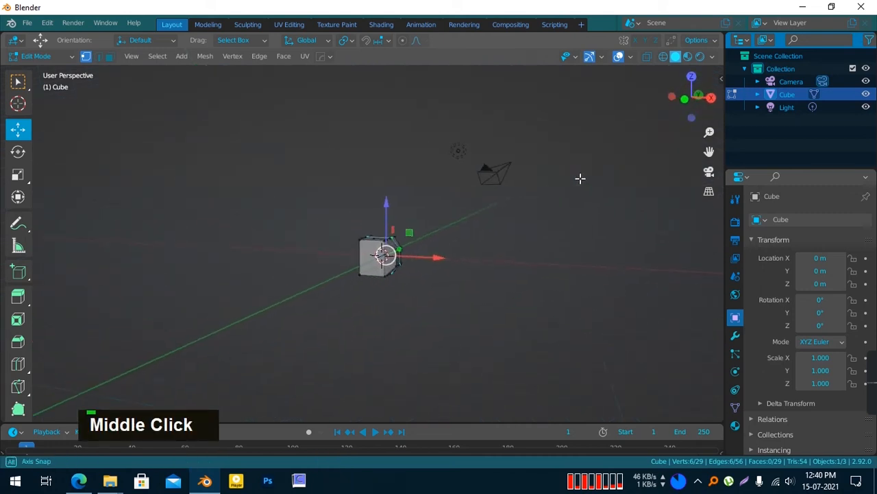
{"action": "scroll", "coordinate": [382, 304], "scroll_direction": "up", "scroll_amount": 3}
{"action": "middle_click_drag", "start_coordinate": [381, 304], "coordinate": [407, 242]}
{"action": "scroll", "coordinate": [538, 292], "scroll_direction": "down", "scroll_amount": 4}
{"action": "key", "text": "a"}
{"action": "key", "text": "a"}
{"action": "key", "text": "a"}
{"action": "scroll", "coordinate": [331, 349], "scroll_direction": "up", "scroll_amount": 3}
{"action": "scroll", "coordinate": [295, 291], "scroll_direction": "down", "scroll_amount": 3}
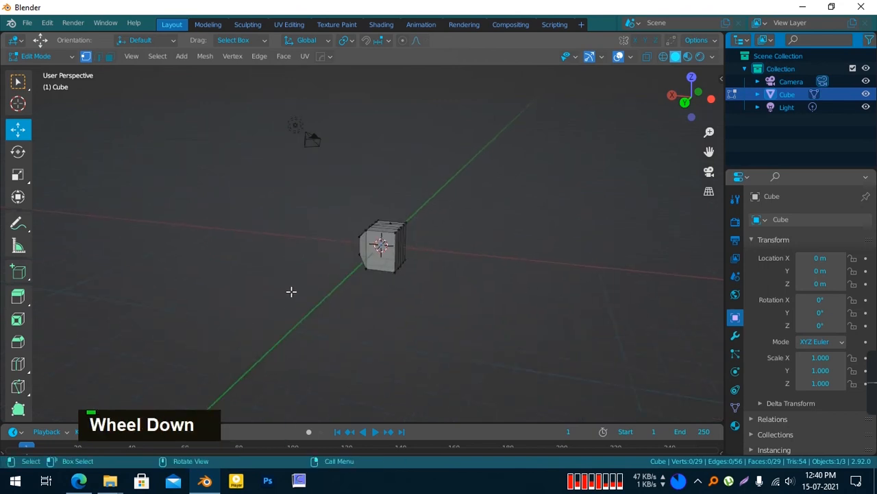
Activate the Poly Build tool and try it on vertices around the cube's slanted side without moving them
{"action": "middle_click_drag", "start_coordinate": [295, 291], "coordinate": [290, 317]}
{"action": "scroll", "coordinate": [4, 303], "scroll_direction": "down", "scroll_amount": 2}
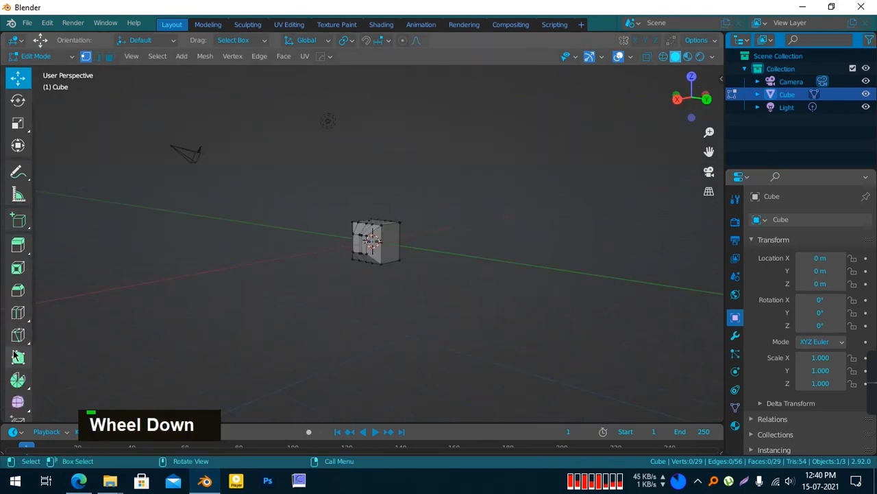
{"action": "scroll", "coordinate": [13, 353], "scroll_direction": "down", "scroll_amount": 1}
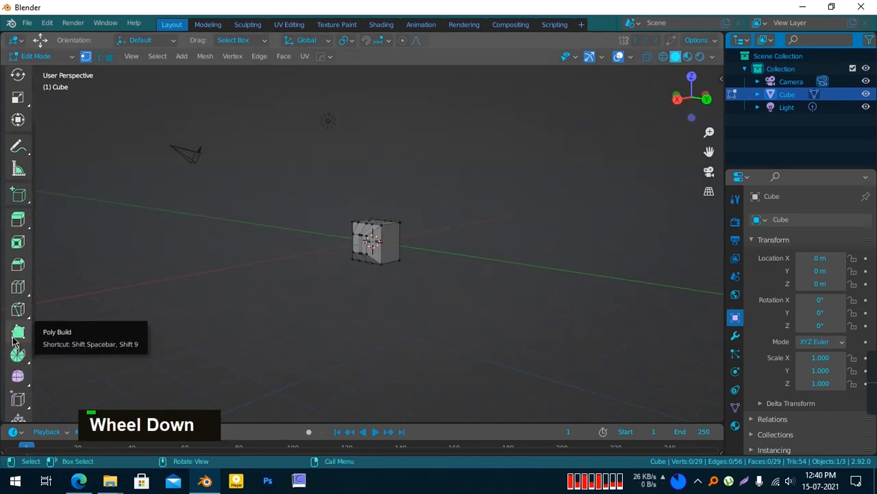
{"action": "left_click", "coordinate": [14, 338]}
{"action": "middle_click_drag", "start_coordinate": [297, 272], "coordinate": [419, 282]}
{"action": "scroll", "coordinate": [411, 283], "scroll_direction": "up", "scroll_amount": 3}
{"action": "left_click", "coordinate": [391, 282]}
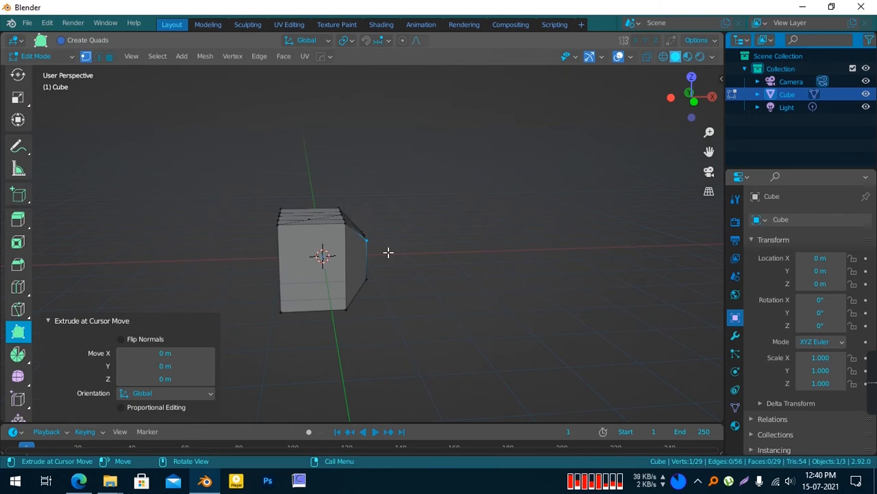
{"action": "middle_click_drag", "start_coordinate": [388, 252], "coordinate": [276, 288]}
{"action": "scroll", "coordinate": [304, 270], "scroll_direction": "up", "scroll_amount": 5}
{"action": "left_click", "coordinate": [341, 240]}
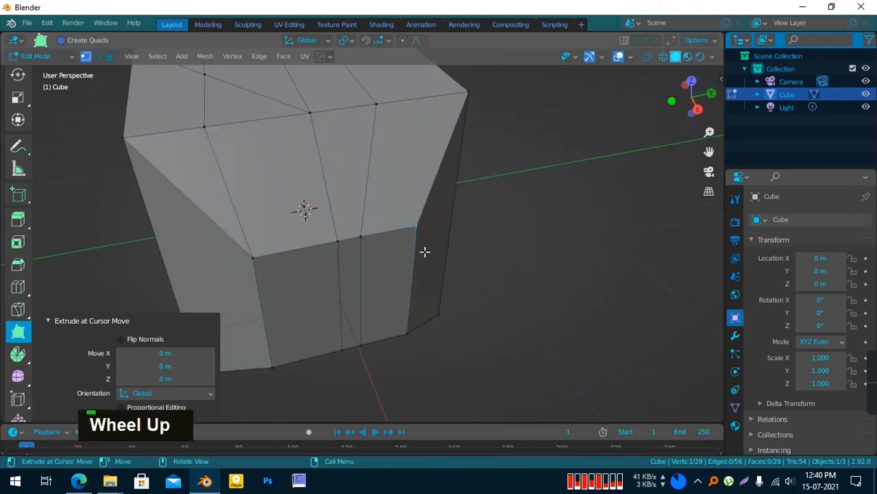
{"action": "left_click", "coordinate": [407, 325]}
{"action": "left_click", "coordinate": [440, 313]}
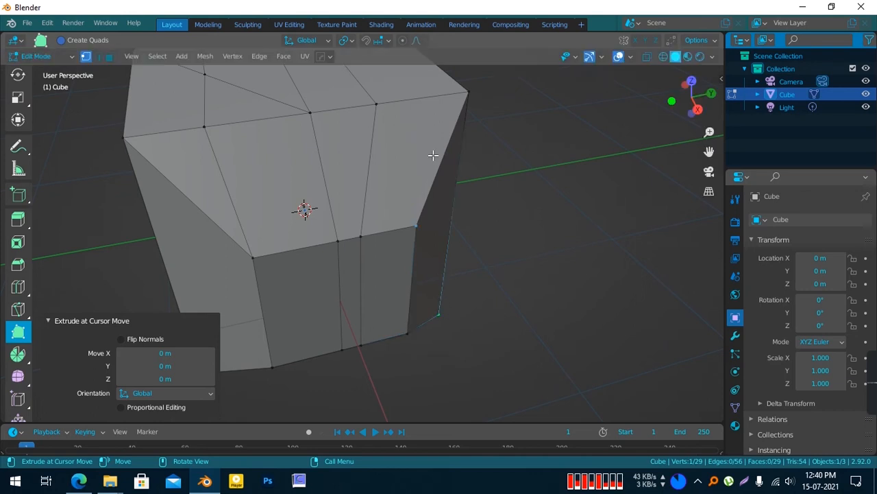
Activate the Spin tool and examine its arc handle around the cube
{"action": "left_click", "coordinate": [18, 353]}
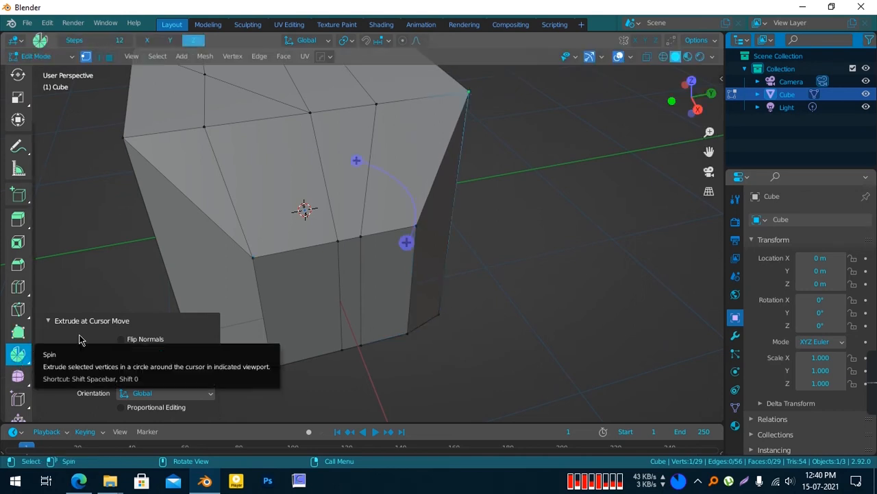
{"action": "scroll", "coordinate": [250, 267], "scroll_direction": "down", "scroll_amount": 3}
{"action": "middle_click_drag", "start_coordinate": [249, 267], "coordinate": [381, 218]}
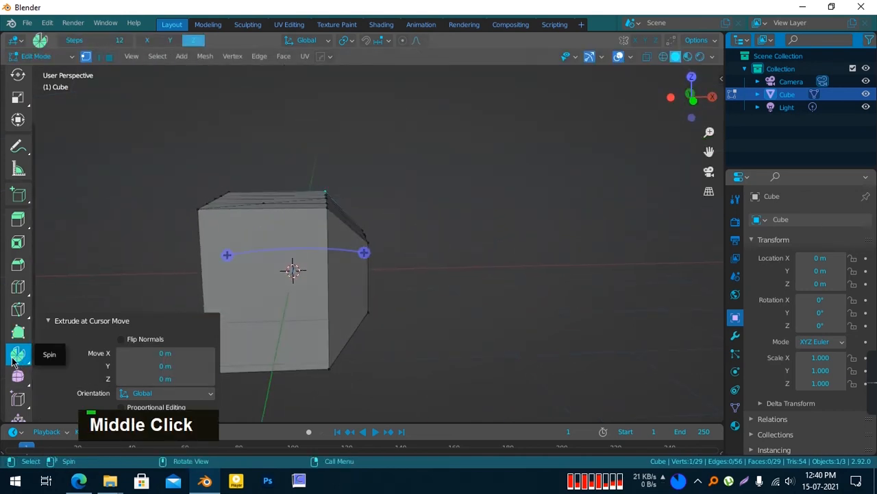
{"action": "scroll", "coordinate": [250, 294], "scroll_direction": "down", "scroll_amount": 5}
{"action": "middle_click_drag", "start_coordinate": [251, 294], "coordinate": [345, 359]}
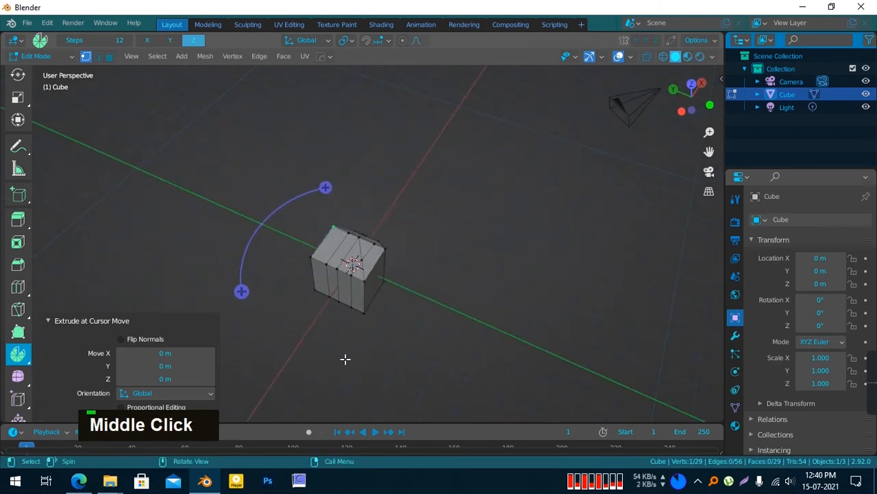
{"action": "scroll", "coordinate": [306, 288], "scroll_direction": "down", "scroll_amount": 3}
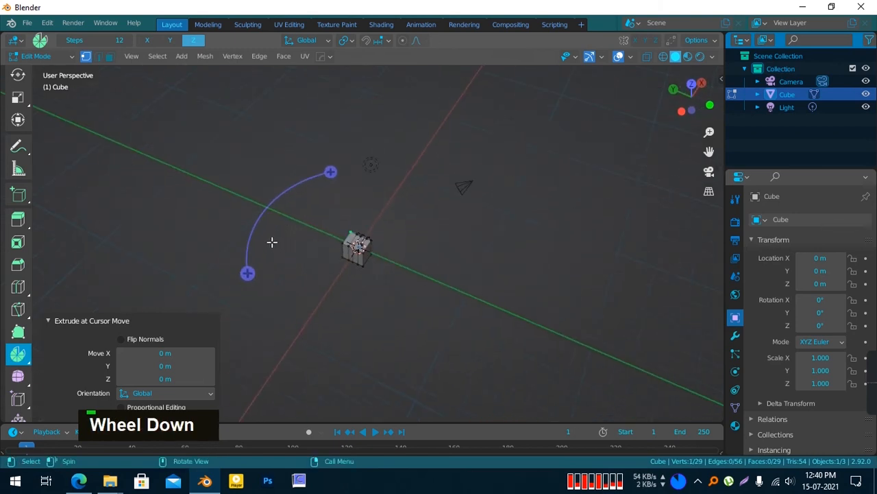
Return to Object Mode and delete the cube from the scene
{"action": "middle_click_drag", "start_coordinate": [274, 245], "coordinate": [282, 191]}
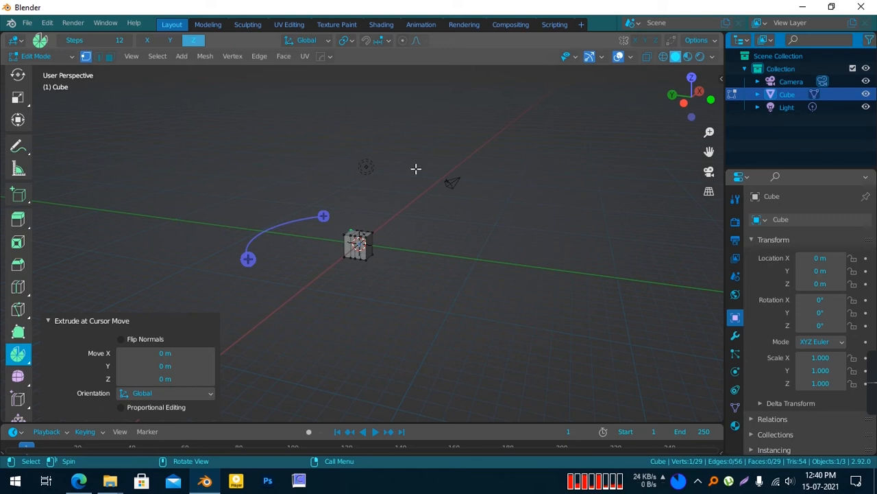
{"action": "key", "text": "Tab"}
{"action": "middle_click_drag", "start_coordinate": [523, 162], "coordinate": [420, 273]}
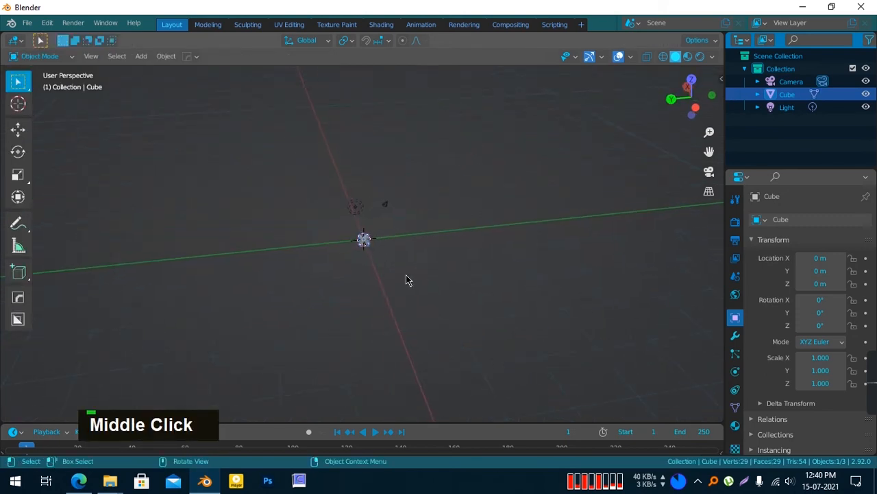
{"action": "key", "text": "Delete"}
Add a cylinder mesh at the world origin
{"action": "scroll", "coordinate": [366, 270], "scroll_direction": "up", "scroll_amount": 2}
{"action": "middle_click_drag", "start_coordinate": [366, 270], "coordinate": [300, 248], "text": "shift"}
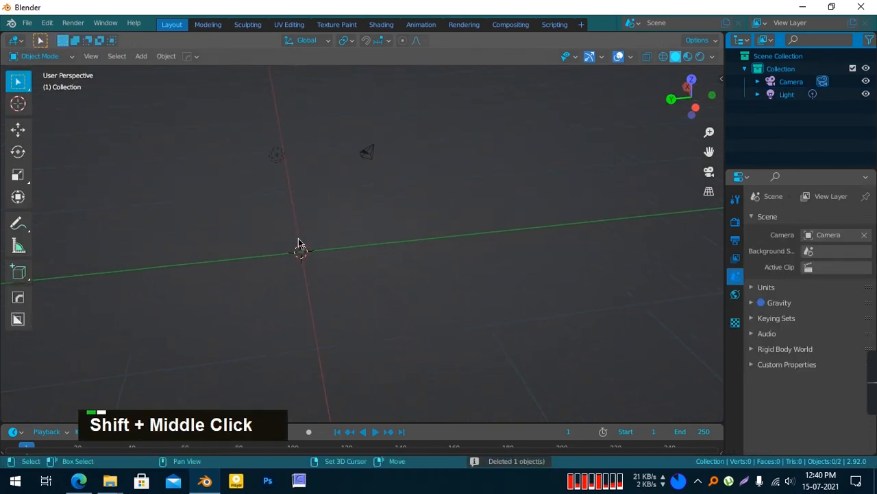
{"action": "key", "text": "shift+a"}
{"action": "mouse_move", "coordinate": [276, 207]}
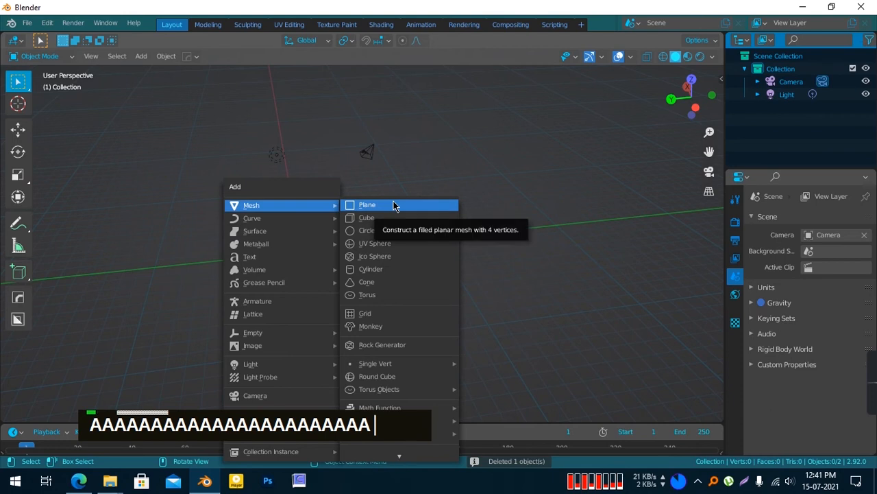
{"action": "left_click", "coordinate": [377, 269]}
{"action": "scroll", "coordinate": [378, 272], "scroll_direction": "down", "scroll_amount": 3}
{"action": "middle_click_drag", "start_coordinate": [378, 272], "coordinate": [508, 251]}
{"action": "scroll", "coordinate": [338, 264], "scroll_direction": "up", "scroll_amount": 4}
Enter Edit Mode on the cylinder and select its top face in face select mode
{"action": "key", "text": "Tab"}
{"action": "scroll", "coordinate": [549, 202], "scroll_direction": "up", "scroll_amount": 4}
{"action": "middle_click_drag", "start_coordinate": [562, 198], "coordinate": [381, 297], "text": "shift"}
{"action": "left_click", "coordinate": [435, 236]}
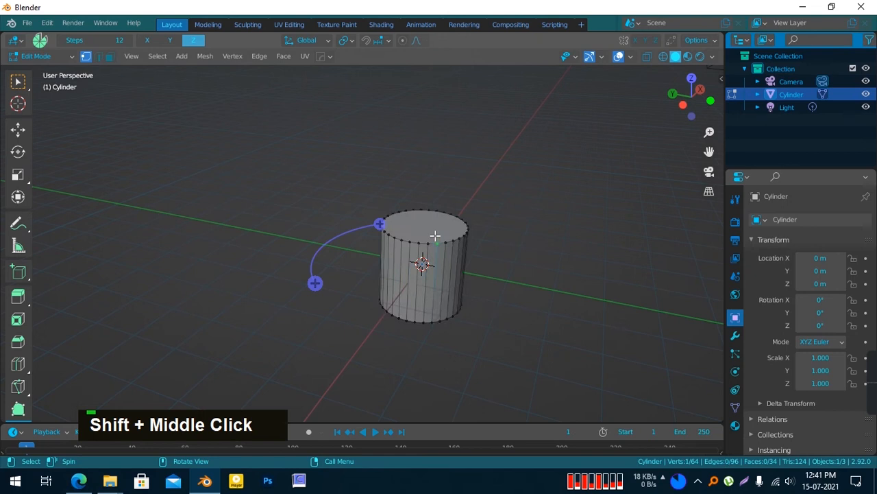
{"action": "key", "text": "3"}
{"action": "left_click", "coordinate": [413, 223]}
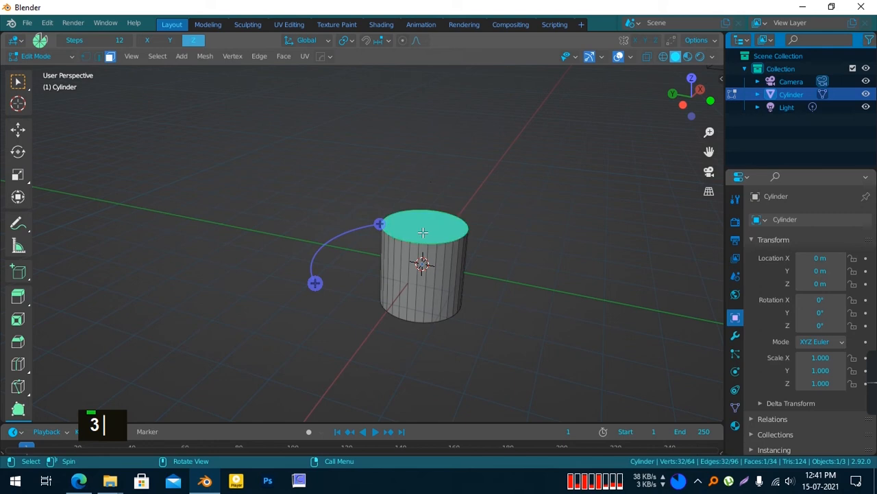
Switch to the front orthographic view and frame the cylinder with free space around it
{"action": "scroll", "coordinate": [414, 226], "scroll_direction": "down", "scroll_amount": 3}
{"action": "middle_click_drag", "start_coordinate": [415, 227], "coordinate": [423, 236]}
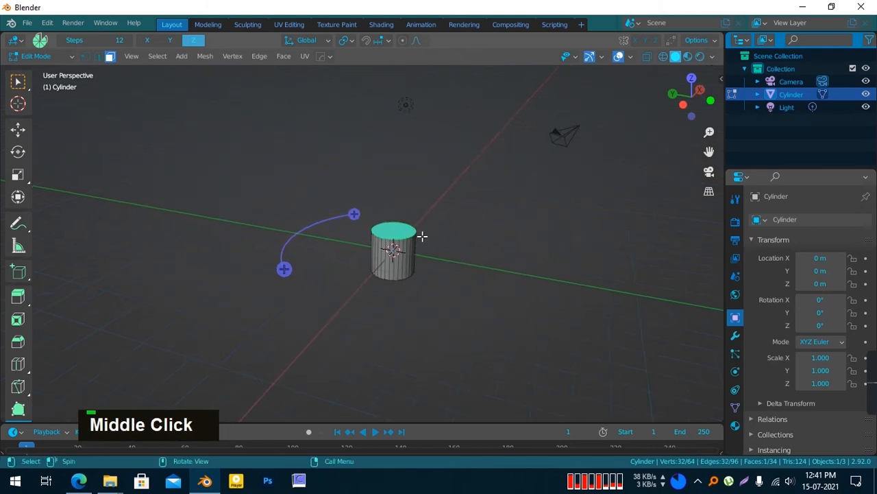
{"action": "key", "text": "KP_1"}
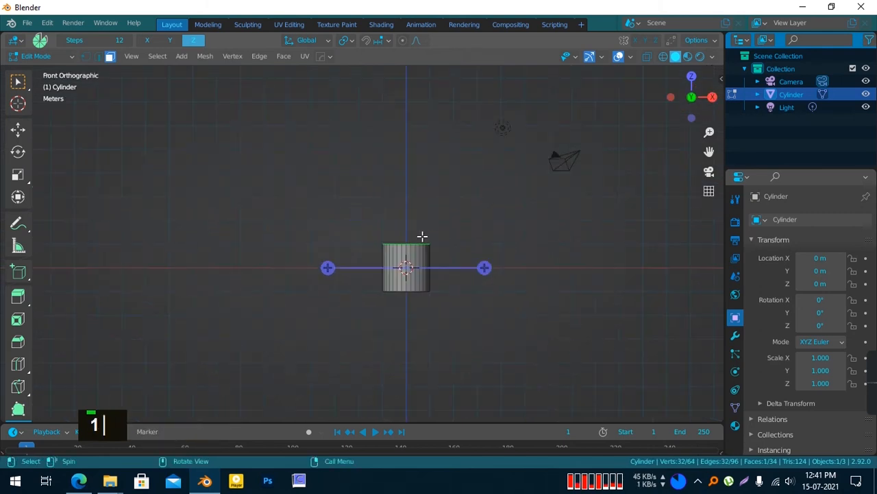
{"action": "scroll", "coordinate": [382, 274], "scroll_direction": "up", "scroll_amount": 5}
{"action": "middle_click_drag", "start_coordinate": [310, 225], "coordinate": [133, 192], "text": "shift"}
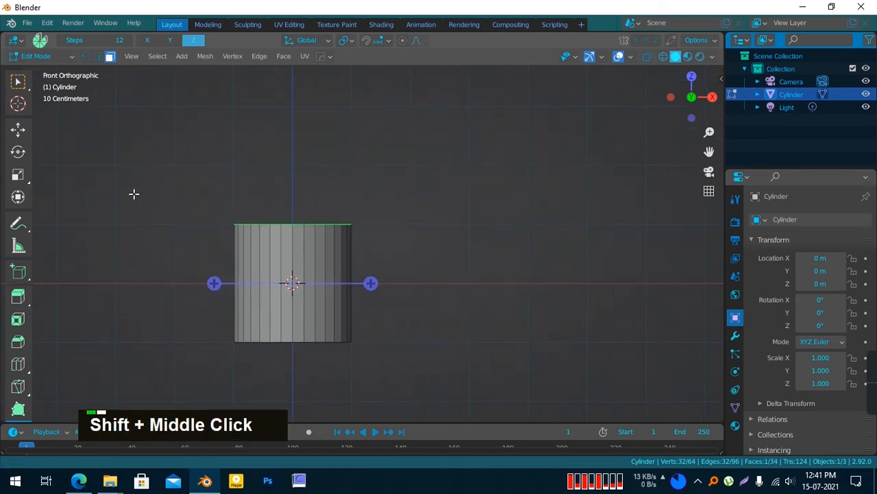
{"action": "scroll", "coordinate": [418, 254], "scroll_direction": "up", "scroll_amount": 3}
{"action": "middle_click_drag", "start_coordinate": [419, 254], "coordinate": [499, 238], "text": "shift"}
{"action": "scroll", "coordinate": [439, 291], "scroll_direction": "down", "scroll_amount": 4}
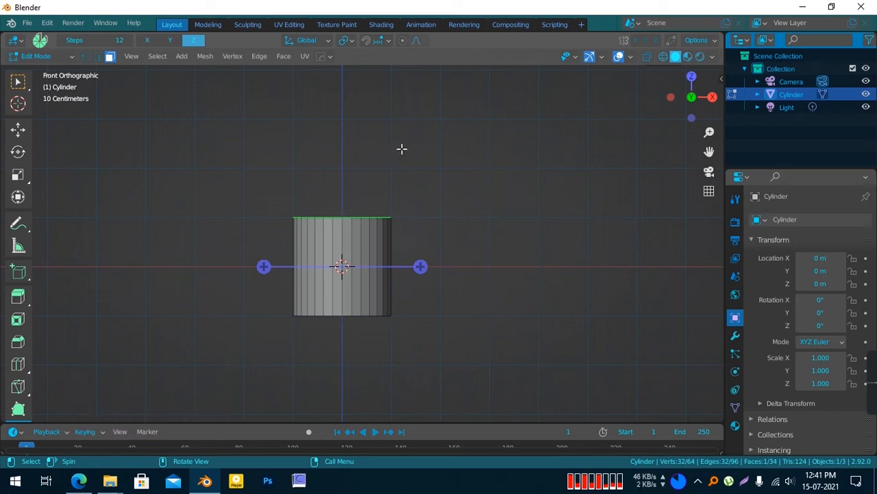
Draw a freehand annotation arc from above the cylinder's top face over toward positive X, and undo it
{"action": "left_click", "coordinate": [24, 224]}
{"action": "left_click", "coordinate": [347, 204]}
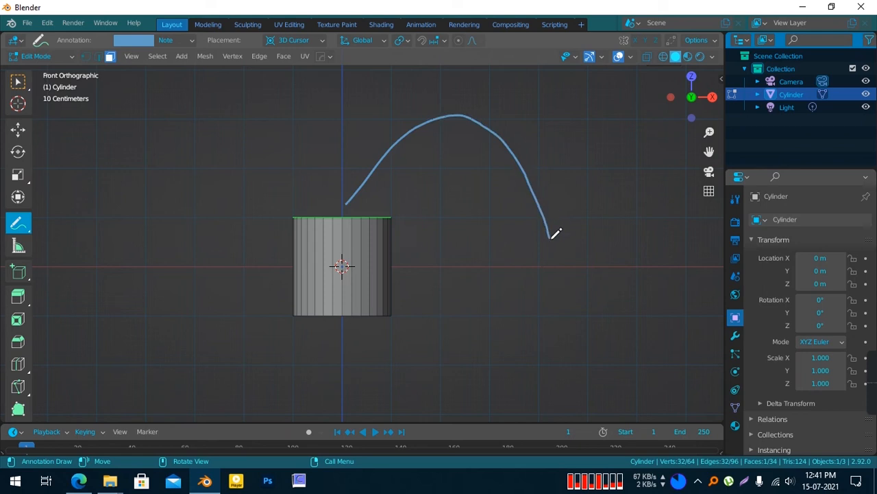
{"action": "right_click", "coordinate": [195, 129]}
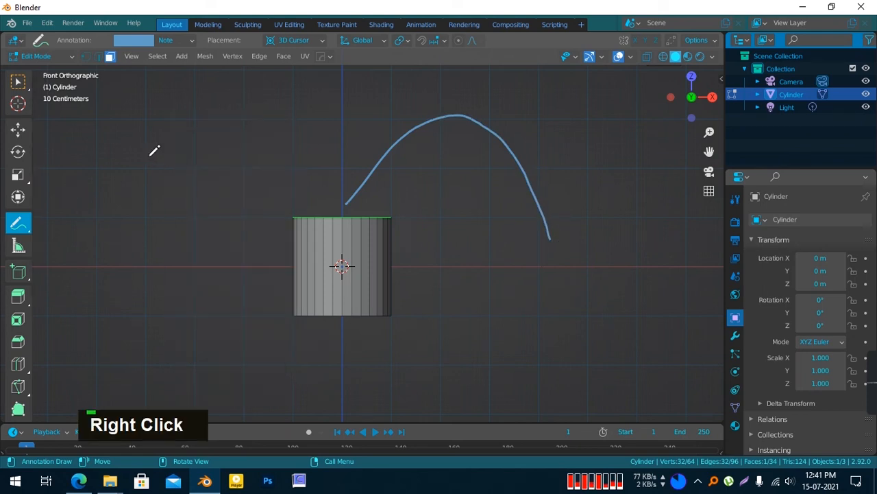
{"action": "key", "text": "ctrl+z"}
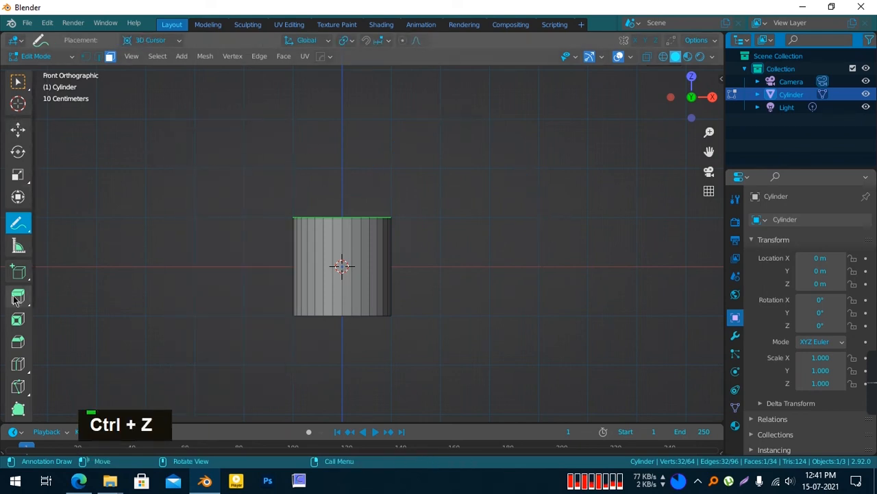
Activate the Spin tool and set its spin axis to Y
{"action": "scroll", "coordinate": [18, 391], "scroll_direction": "down", "scroll_amount": 3}
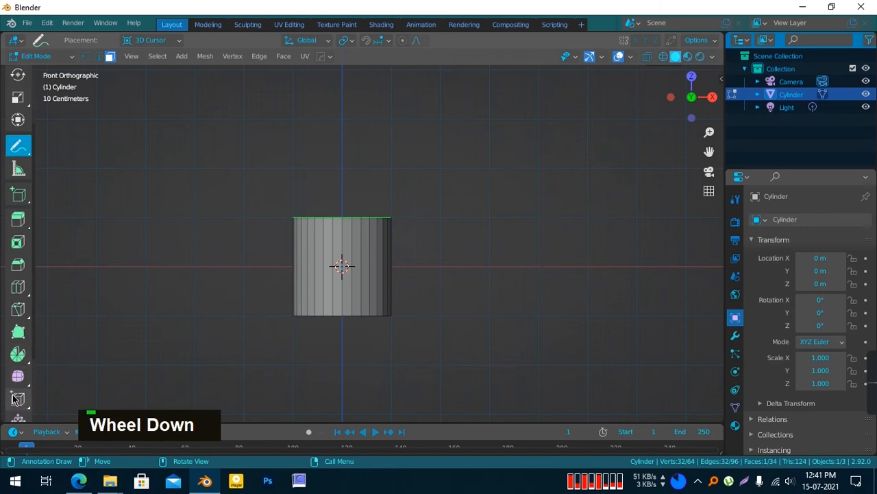
{"action": "left_click", "coordinate": [18, 354]}
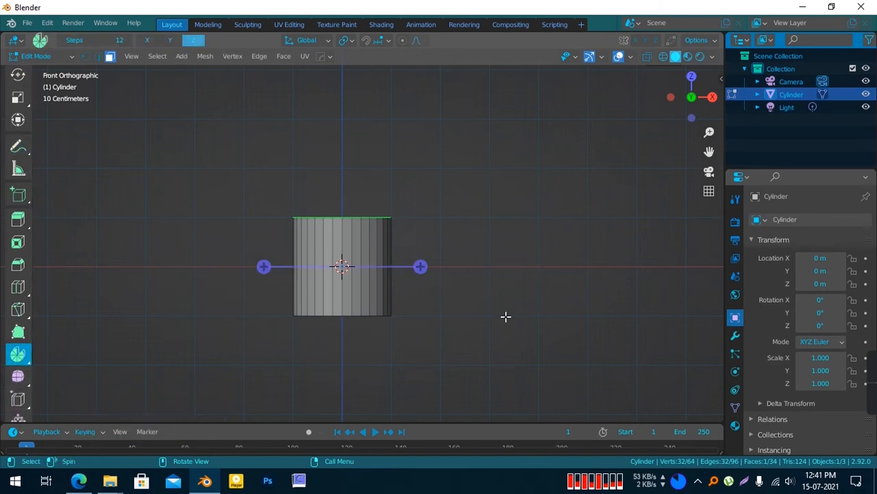
{"action": "left_click", "coordinate": [150, 41]}
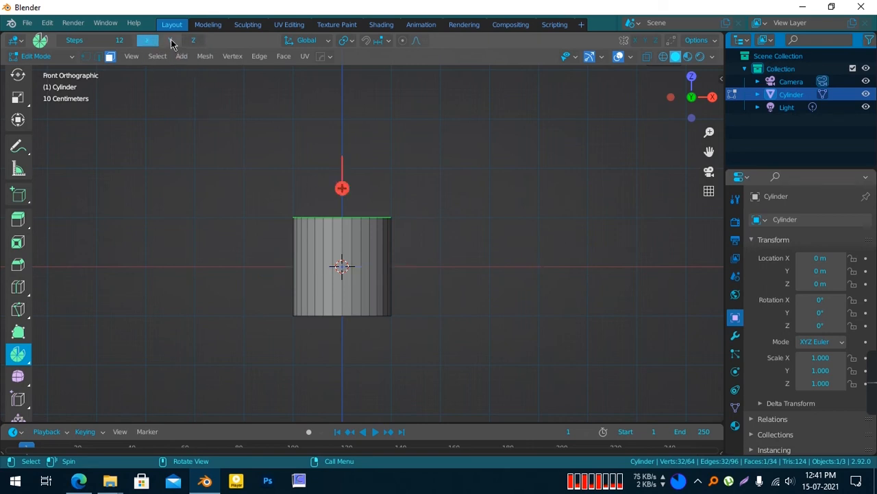
{"action": "left_click", "coordinate": [171, 40]}
Try spinning the top face by about -18.3° around the cylinder's centre, and undo it
{"action": "left_click_drag", "start_coordinate": [417, 186], "coordinate": [450, 214]}
{"action": "right_click", "coordinate": [450, 213]}
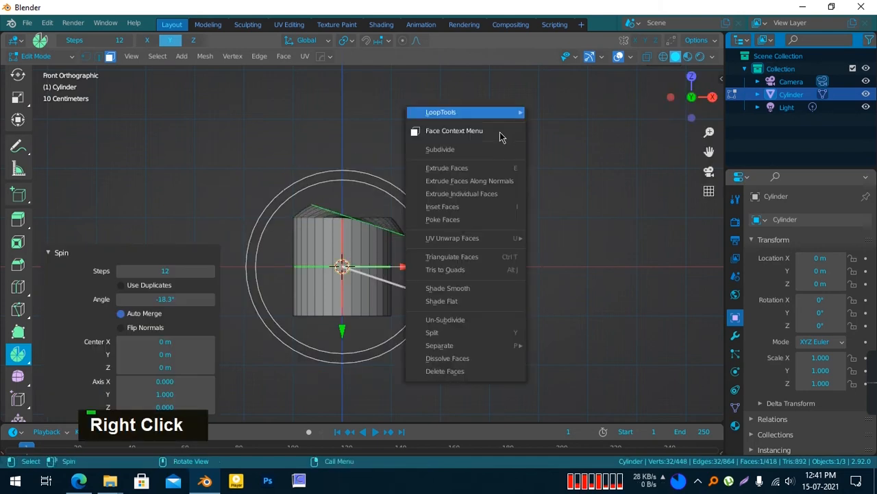
{"action": "key", "text": "ctrl+z"}
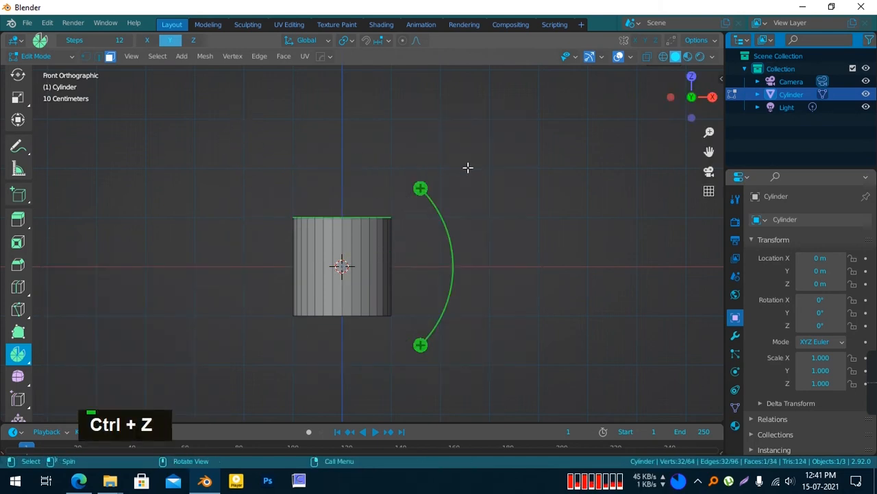
Spin the top face by about -0.308° around the Y axis through the cylinder's centre
{"action": "left_click_drag", "start_coordinate": [418, 188], "coordinate": [482, 133]}
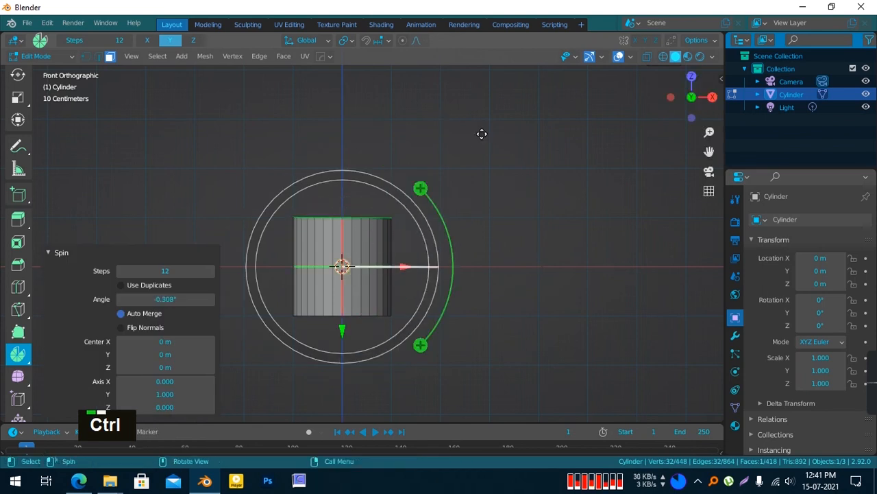
{"action": "scroll", "coordinate": [432, 230], "scroll_direction": "up", "scroll_amount": 1}
{"action": "scroll", "coordinate": [432, 230], "scroll_direction": "down", "scroll_amount": 1}
{"action": "mouse_move", "coordinate": [390, 273]}
{"action": "middle_mouse_down", "text": "shift"}
{"action": "mouse_move", "coordinate": [421, 207]}
{"action": "mouse_move", "coordinate": [402, 280]}
{"action": "middle_mouse_up", "text": "shift"}
{"action": "scroll", "coordinate": [402, 280], "scroll_direction": "up", "scroll_amount": 5}
{"action": "middle_click_drag", "start_coordinate": [356, 261], "coordinate": [321, 236], "text": "shift"}
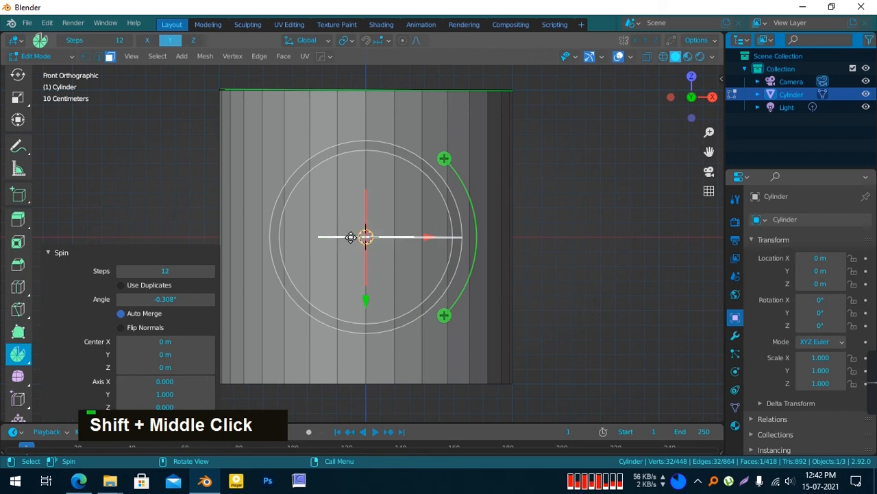
Place the 3D cursor beside the cylinder, about 2.01 m along X and level with its centre
{"action": "scroll", "coordinate": [13, 96], "scroll_direction": "up", "scroll_amount": 4}
{"action": "left_click", "coordinate": [25, 106]}
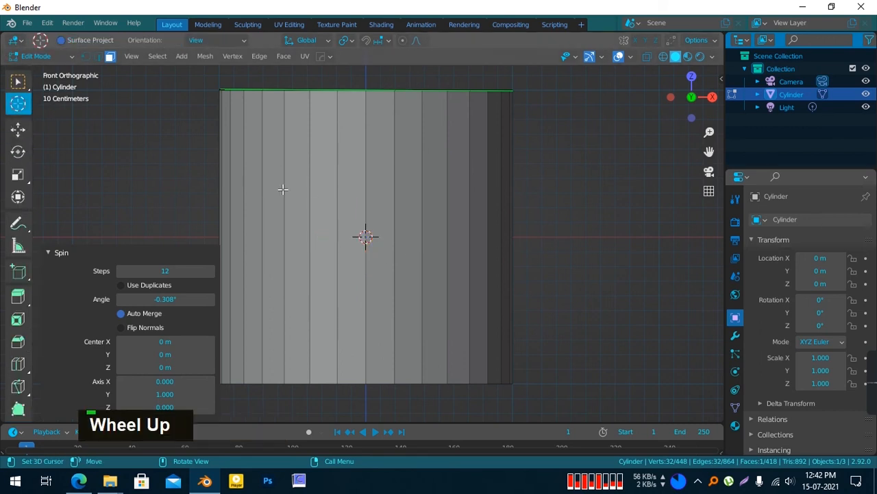
{"action": "scroll", "coordinate": [264, 183], "scroll_direction": "down", "scroll_amount": 6}
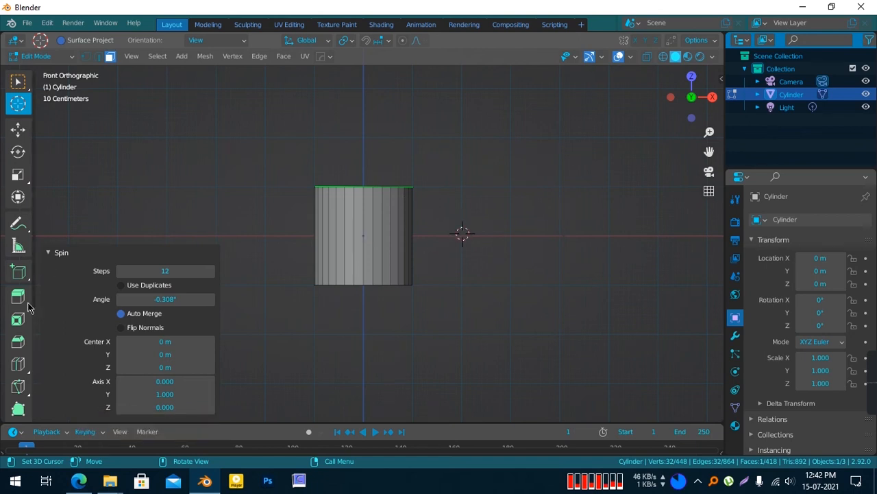
Spin the top face about -175° around the 3D cursor on the Y axis to form a curved tube
{"action": "scroll", "coordinate": [19, 376], "scroll_direction": "down", "scroll_amount": 3}
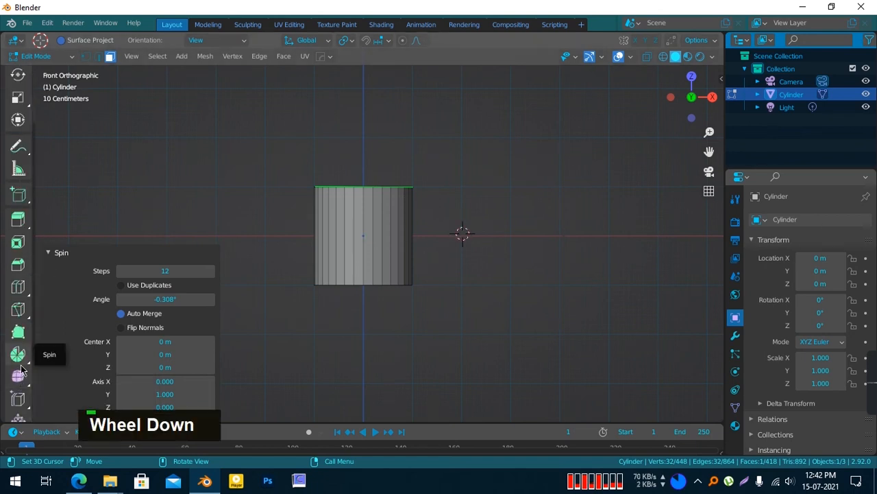
{"action": "left_click", "coordinate": [18, 354]}
{"action": "left_click_drag", "start_coordinate": [542, 157], "coordinate": [378, 327]}
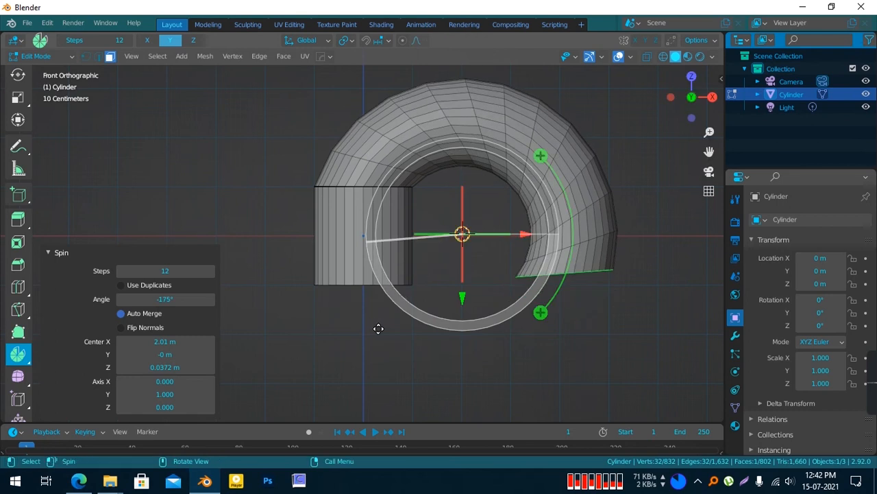
{"action": "scroll", "coordinate": [378, 327], "scroll_direction": "up", "scroll_amount": 3}
{"action": "scroll", "coordinate": [378, 328], "scroll_direction": "down", "scroll_amount": 2}
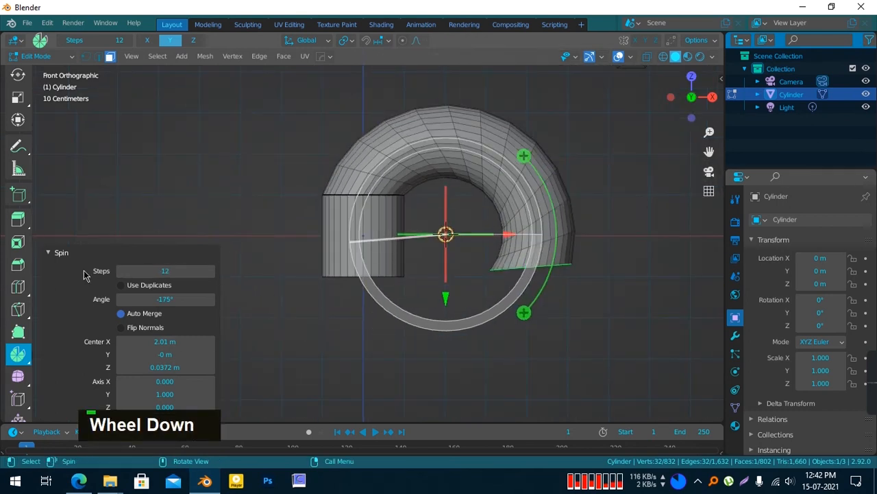
Set the spin's steps to 99 and inspect the bent tube from several sides
{"action": "left_click_drag", "start_coordinate": [159, 273], "coordinate": [185, 271]}
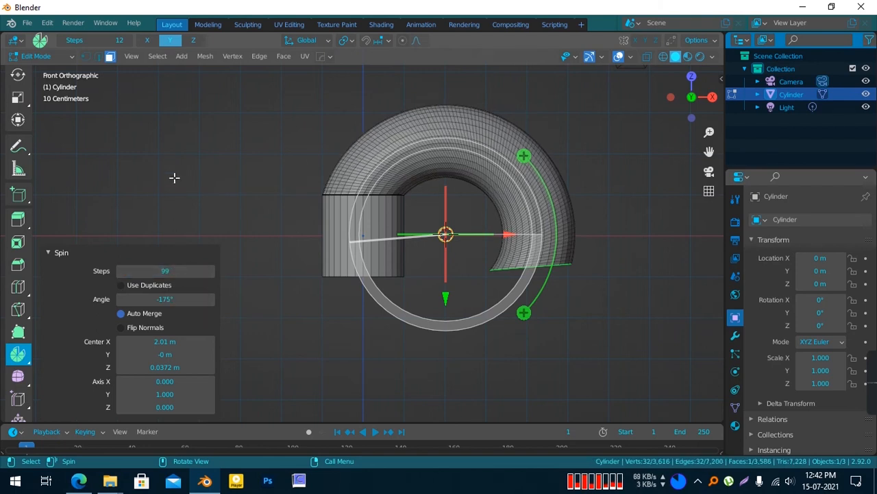
{"action": "scroll", "coordinate": [299, 150], "scroll_direction": "down", "scroll_amount": 1}
{"action": "middle_click_drag", "start_coordinate": [302, 200], "coordinate": [599, 253]}
{"action": "scroll", "coordinate": [425, 248], "scroll_direction": "down", "scroll_amount": 1}
{"action": "middle_click_drag", "start_coordinate": [425, 248], "coordinate": [249, 190]}
{"action": "scroll", "coordinate": [352, 218], "scroll_direction": "up", "scroll_amount": 3}
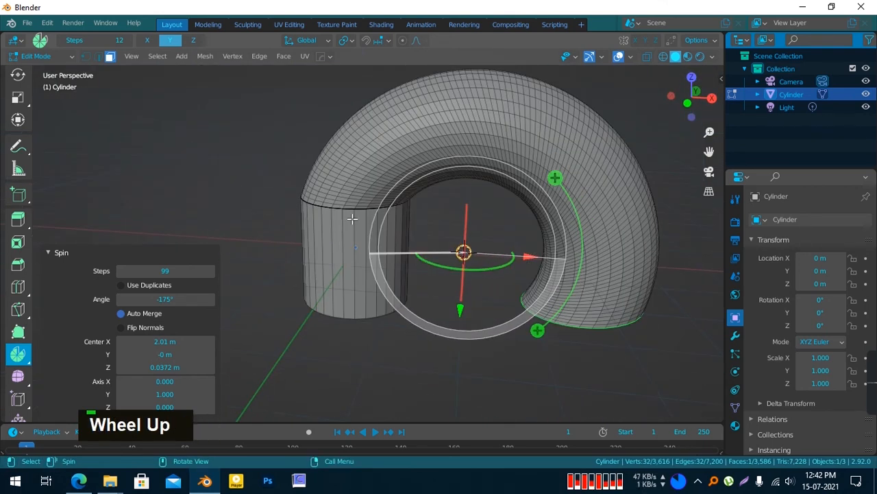
{"action": "scroll", "coordinate": [236, 277], "scroll_direction": "down", "scroll_amount": 3}
{"action": "scroll", "coordinate": [162, 352], "scroll_direction": "up", "scroll_amount": 1}
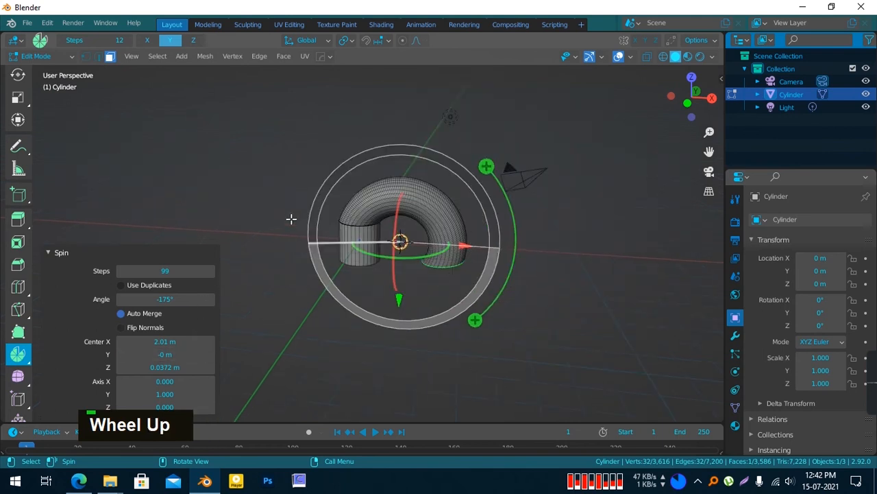
{"action": "scroll", "coordinate": [290, 220], "scroll_direction": "up", "scroll_amount": 3}
{"action": "middle_click_drag", "start_coordinate": [291, 218], "coordinate": [231, 309]}
{"action": "scroll", "coordinate": [41, 391], "scroll_direction": "up", "scroll_amount": 1}
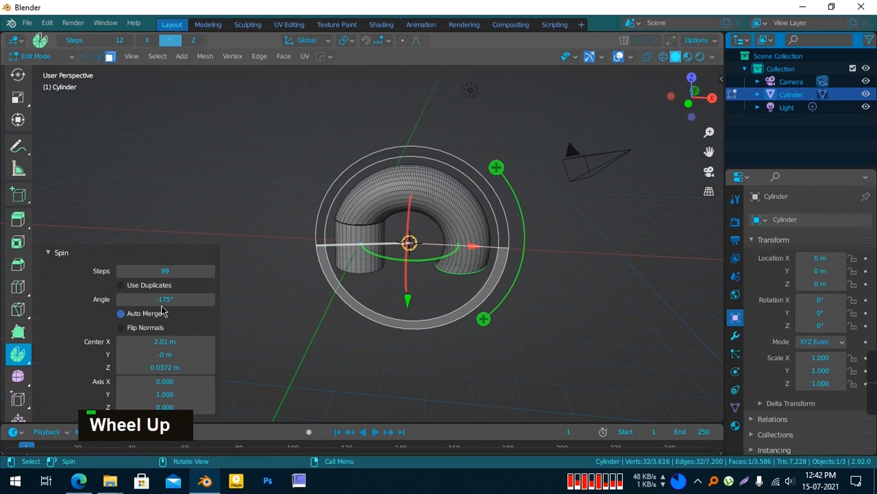
Set the spin's angle to -167°, its centre to 2.66, -0.71, -0.543 m and its axis to 1.000, 0.130, -0.460
{"action": "left_click_drag", "start_coordinate": [165, 299], "coordinate": [155, 299]}
{"action": "scroll", "coordinate": [101, 327], "scroll_direction": "down", "scroll_amount": 1}
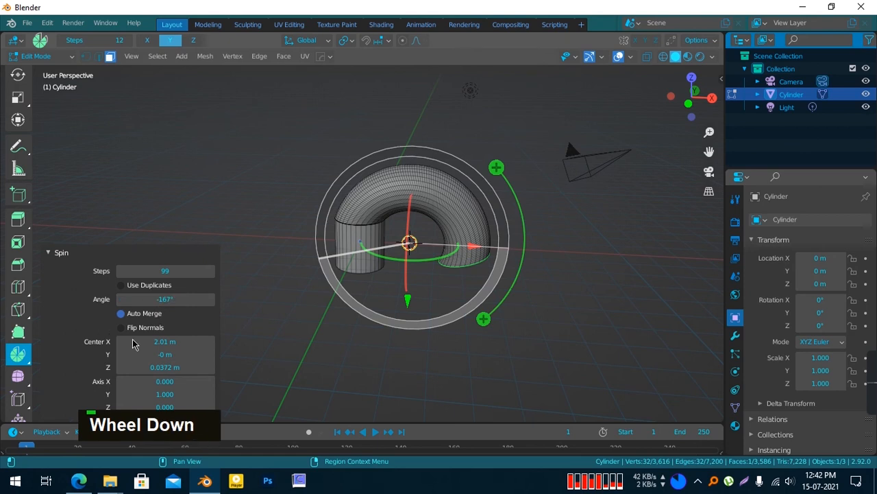
{"action": "left_click_drag", "start_coordinate": [159, 342], "coordinate": [171, 381]}
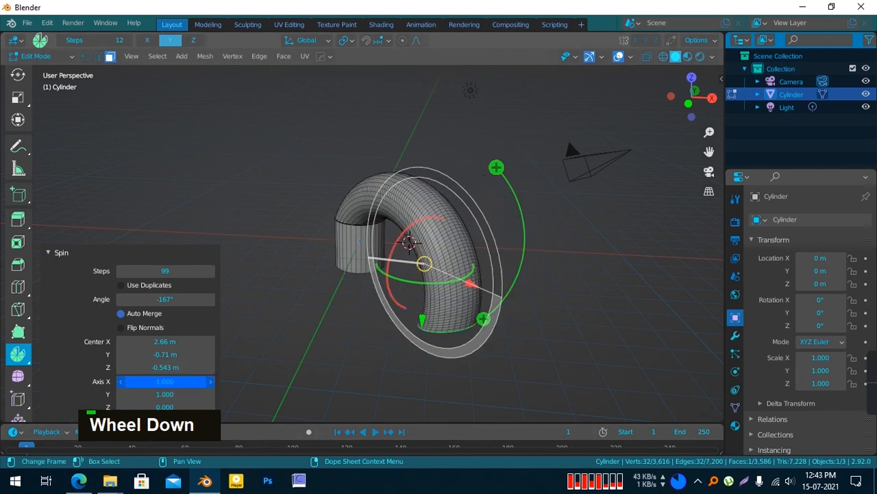
{"action": "left_click_drag", "start_coordinate": [171, 381], "coordinate": [126, 407]}
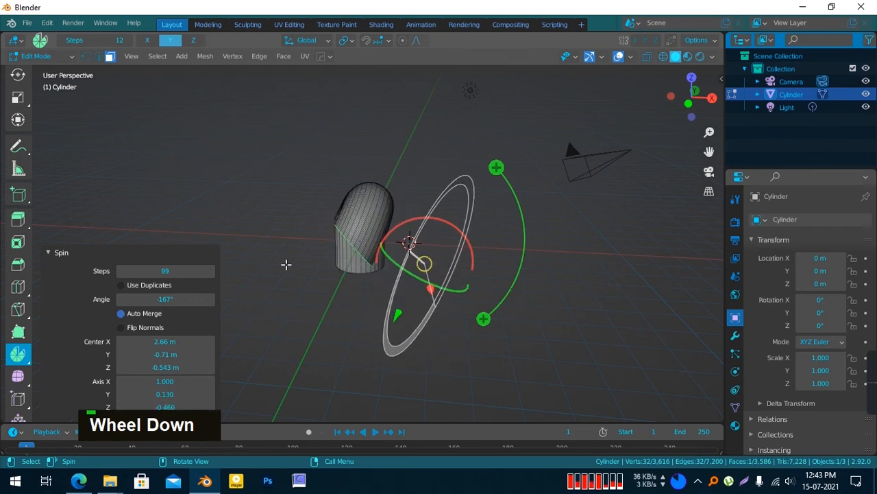
Inspect the reshaped tube from another side, and undo the spin together with its adjustments
{"action": "left_click", "coordinate": [273, 251]}
{"action": "middle_click_drag", "start_coordinate": [273, 251], "coordinate": [198, 244]}
{"action": "scroll", "coordinate": [347, 261], "scroll_direction": "down", "scroll_amount": 2}
{"action": "scroll", "coordinate": [203, 248], "scroll_direction": "up", "scroll_amount": 5}
{"action": "scroll", "coordinate": [204, 247], "scroll_direction": "down", "scroll_amount": 1}
{"action": "key", "text": "ctrl+z"}
{"action": "key", "text": "ctrl+z"}
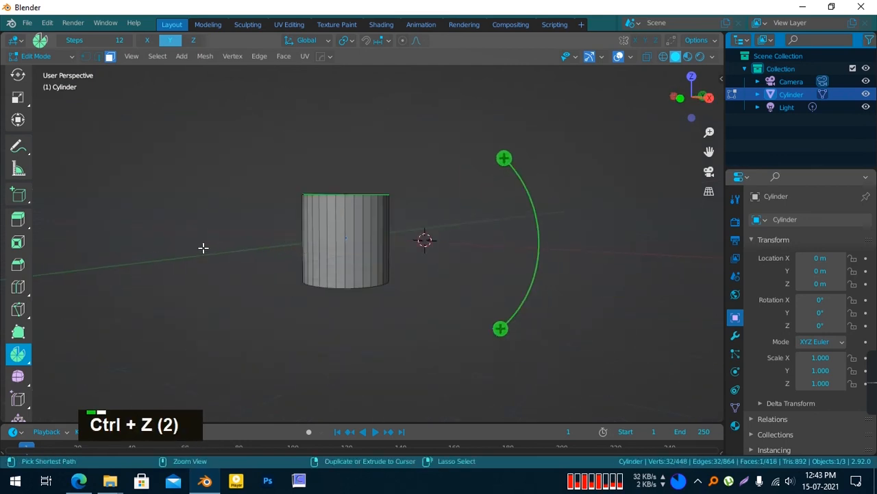
View the cylinder from farther away and activate the Smooth tool
{"action": "scroll", "coordinate": [204, 247], "scroll_direction": "down", "scroll_amount": 5}
{"action": "middle_click_drag", "start_coordinate": [204, 248], "coordinate": [308, 252]}
{"action": "scroll", "coordinate": [308, 252], "scroll_direction": "up", "scroll_amount": 1}
{"action": "scroll", "coordinate": [307, 252], "scroll_direction": "down", "scroll_amount": 1}
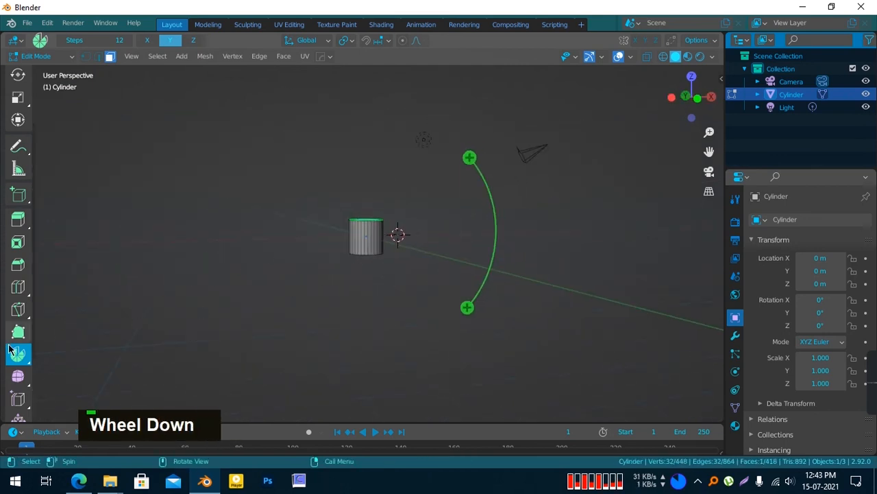
{"action": "left_click", "coordinate": [9, 382]}
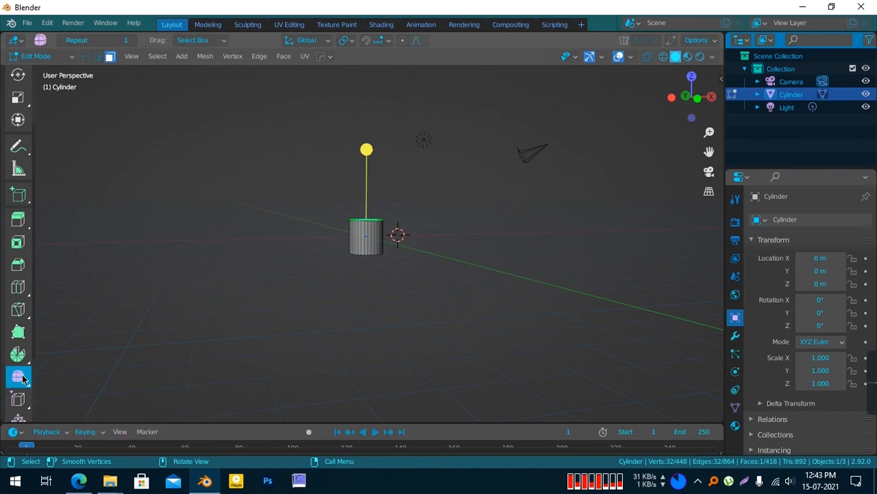
Smooth the selected top face of the cylinder slightly with the Smooth tool
{"action": "middle_click_drag", "start_coordinate": [276, 255], "coordinate": [330, 244], "text": "shift"}
{"action": "scroll", "coordinate": [217, 311], "scroll_direction": "up", "scroll_amount": 3}
{"action": "left_click_drag", "start_coordinate": [347, 176], "coordinate": [361, 139]}
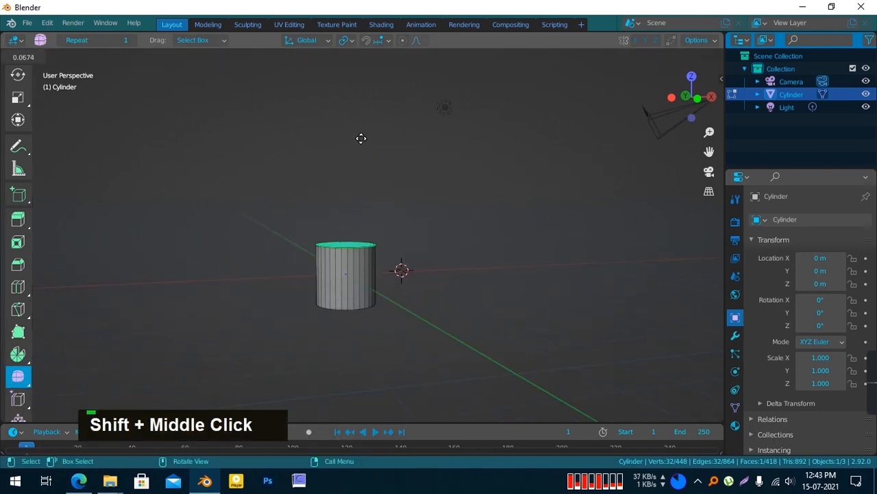
{"action": "left_click_drag", "start_coordinate": [457, 208], "coordinate": [468, 211]}
Smooth the eight side faces in the cylinder's cut-out with a smoothing value of 0.702
{"action": "scroll", "coordinate": [335, 295], "scroll_direction": "up", "scroll_amount": 4}
{"action": "middle_click_drag", "start_coordinate": [345, 263], "coordinate": [389, 149], "text": "shift"}
{"action": "middle_click_drag", "start_coordinate": [411, 274], "coordinate": [501, 375]}
{"action": "left_click_drag", "start_coordinate": [488, 359], "coordinate": [610, 338]}
{"action": "middle_click_drag", "start_coordinate": [610, 337], "coordinate": [570, 302]}
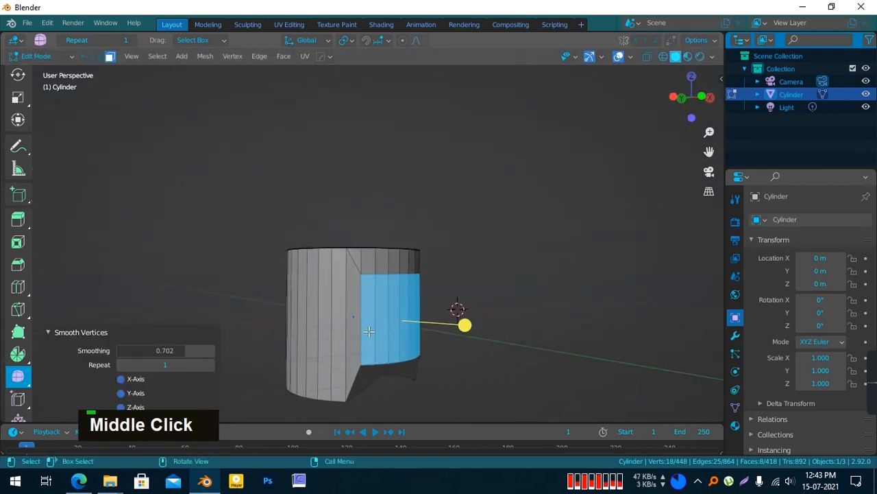
Smooth the same cut-out faces again with a value of 1.493 and inspect the cylinder from above
{"action": "scroll", "coordinate": [435, 339], "scroll_direction": "up", "scroll_amount": 3}
{"action": "scroll", "coordinate": [425, 334], "scroll_direction": "down", "scroll_amount": 1}
{"action": "middle_click_drag", "start_coordinate": [425, 334], "coordinate": [256, 204], "text": "shift"}
{"action": "left_click_drag", "start_coordinate": [467, 292], "coordinate": [607, 297]}
{"action": "middle_click_drag", "start_coordinate": [607, 297], "coordinate": [507, 367]}
{"action": "scroll", "coordinate": [372, 269], "scroll_direction": "down", "scroll_amount": 4}
{"action": "middle_click_drag", "start_coordinate": [402, 288], "coordinate": [441, 265]}
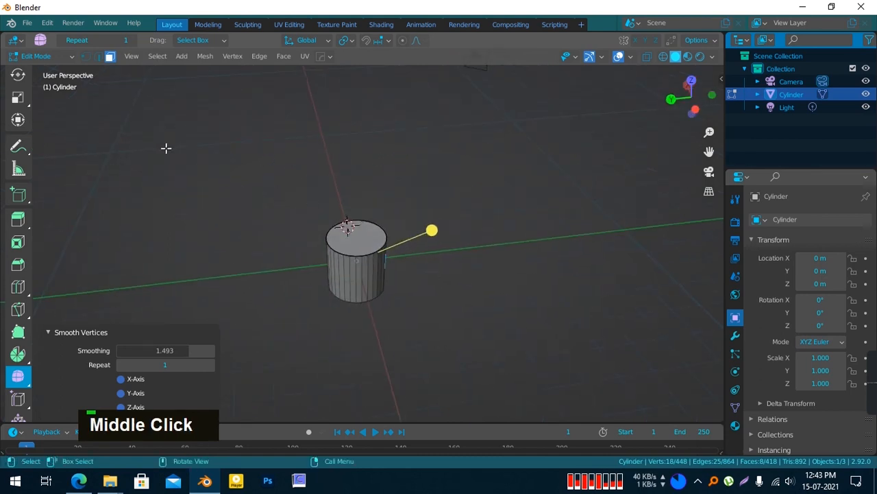
Return to Object Mode, delete the cylinder and add a cube mesh in its place
{"action": "key", "text": "Tab"}
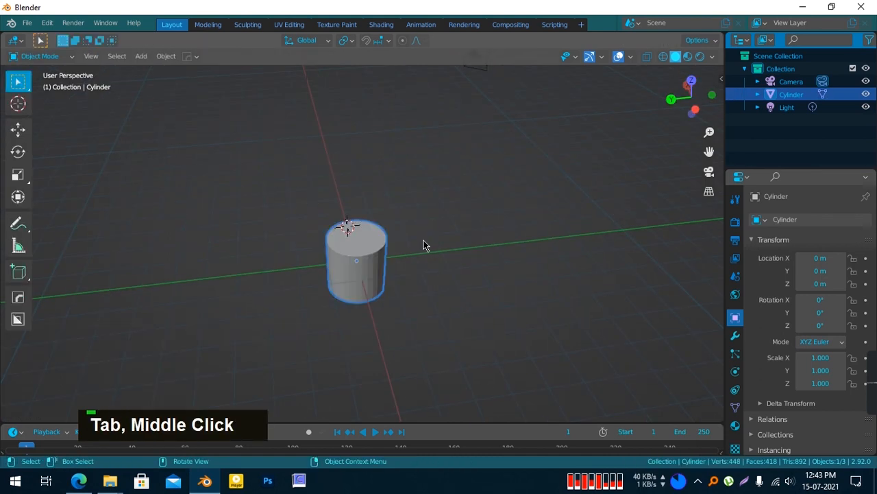
{"action": "key", "text": "Delete"}
{"action": "key", "text": "shift+a"}
{"action": "mouse_move", "coordinate": [412, 205]}
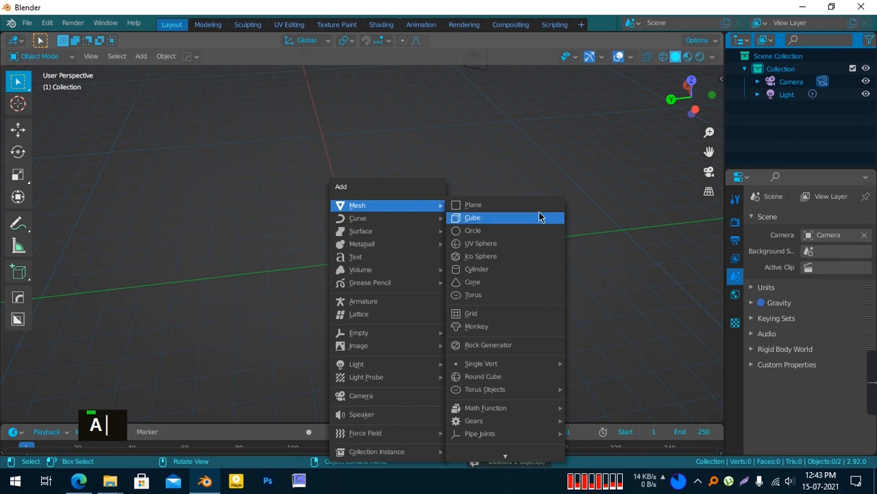
Enter Edit Mode on the cube, select one side face and smooth it with a value of 0.092
{"action": "middle_click_drag", "start_coordinate": [396, 243], "coordinate": [351, 223]}
{"action": "key", "text": "Tab"}
{"action": "scroll", "coordinate": [407, 225], "scroll_direction": "up", "scroll_amount": 2}
{"action": "left_click", "coordinate": [407, 225]}
{"action": "left_click_drag", "start_coordinate": [473, 280], "coordinate": [488, 246]}
Scale the selected cube face to 0.678, and stretch it by 1.612 along Y with the Scale tool
{"action": "key", "text": "s"}
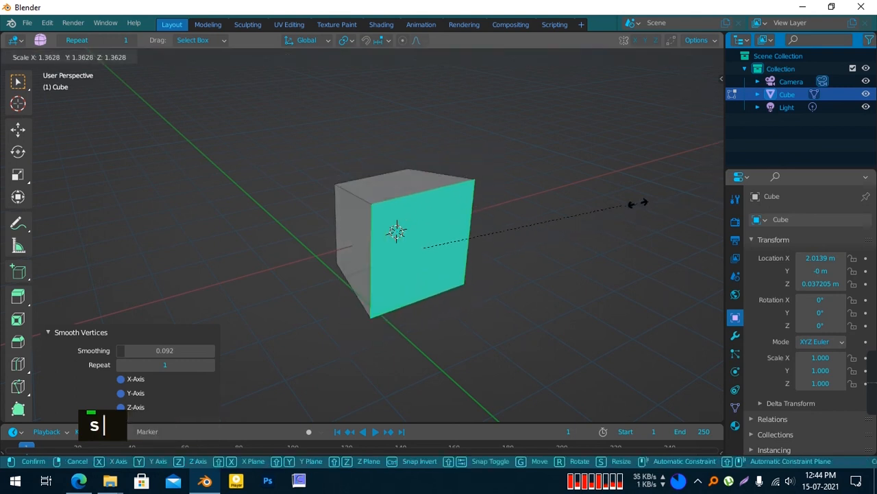
{"action": "left_click", "coordinate": [513, 227]}
{"action": "left_click", "coordinate": [17, 174]}
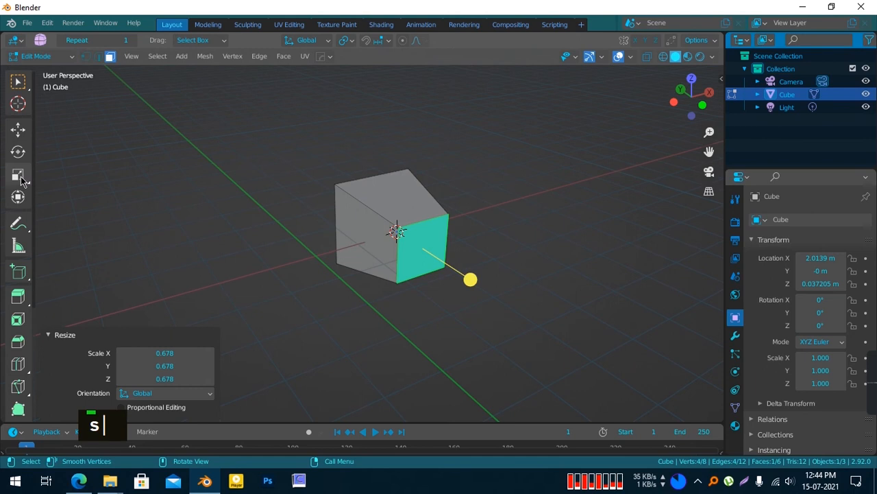
{"action": "middle_click_drag", "start_coordinate": [486, 239], "coordinate": [558, 306]}
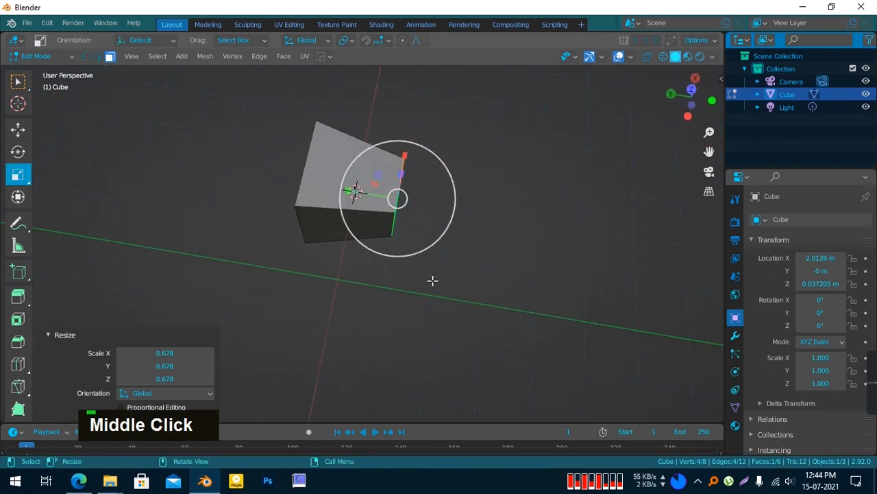
{"action": "left_click_drag", "start_coordinate": [370, 194], "coordinate": [355, 191]}
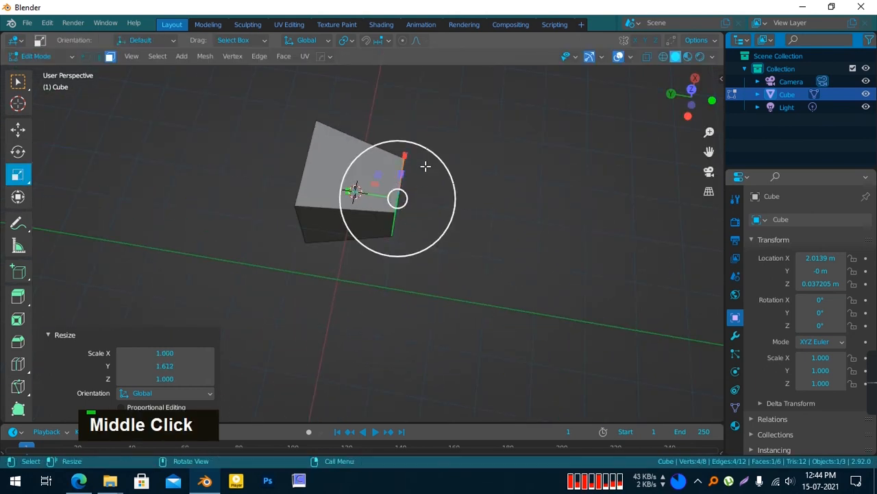
{"action": "left_click_drag", "start_coordinate": [436, 155], "coordinate": [452, 164]}
{"action": "right_click", "coordinate": [515, 181]}
Select the cube's top face and slide its edges by a factor of -0.021 with Edge Slide
{"action": "middle_click_drag", "start_coordinate": [185, 217], "coordinate": [82, 206]}
{"action": "scroll", "coordinate": [21, 315], "scroll_direction": "down", "scroll_amount": 5}
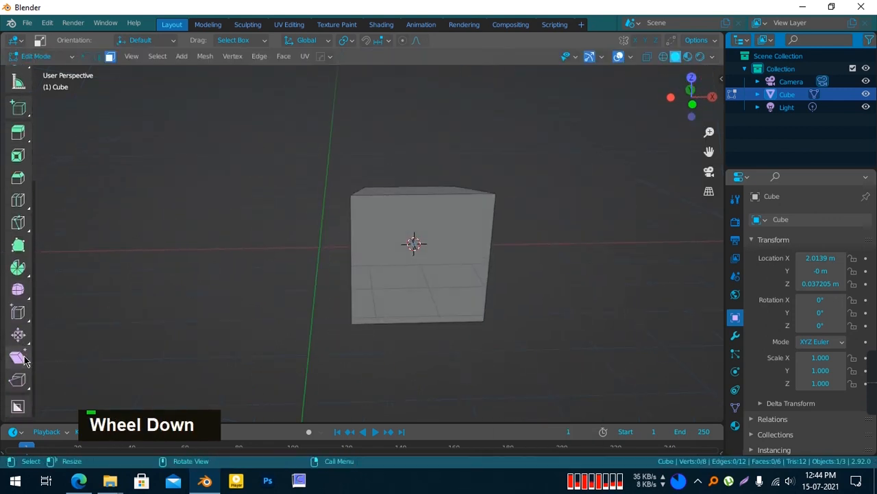
{"action": "left_click", "coordinate": [18, 312]}
{"action": "middle_click_drag", "start_coordinate": [235, 316], "coordinate": [353, 191]}
{"action": "left_click", "coordinate": [354, 188]}
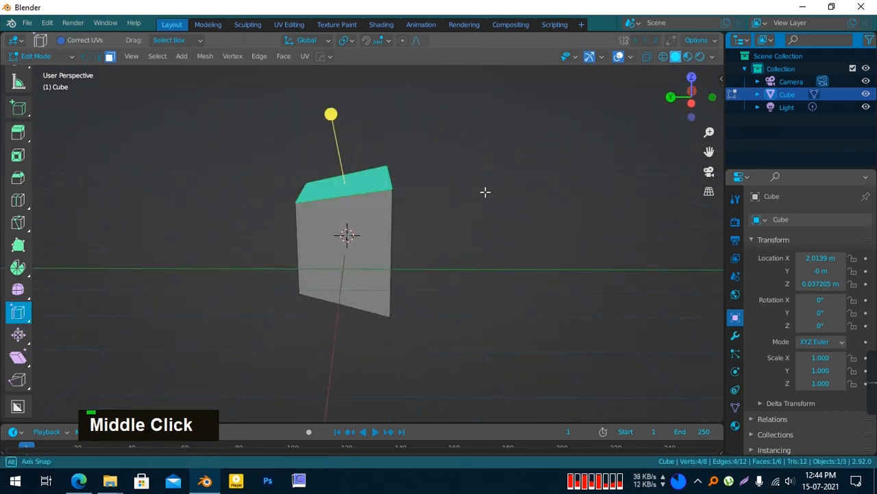
{"action": "middle_click_drag", "start_coordinate": [478, 199], "coordinate": [362, 154]}
{"action": "mouse_move", "coordinate": [338, 109]}
{"action": "left_mouse_down"}
{"action": "mouse_move", "coordinate": [338, 79]}
{"action": "mouse_move", "coordinate": [370, 142]}
{"action": "mouse_move", "coordinate": [372, 84]}
{"action": "mouse_move", "coordinate": [398, 157]}
{"action": "mouse_move", "coordinate": [338, 112]}
{"action": "left_mouse_up"}
Push the cube's end face outward by 2.34 m with the Shrink/Fatten tool
{"action": "left_click", "coordinate": [19, 341]}
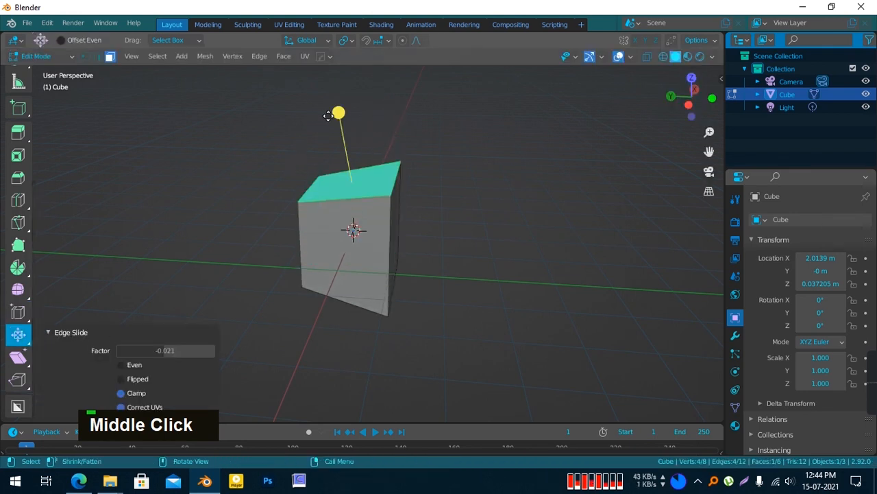
{"action": "middle_click_drag", "start_coordinate": [362, 192], "coordinate": [294, 259]}
{"action": "left_click_drag", "start_coordinate": [293, 259], "coordinate": [285, 224]}
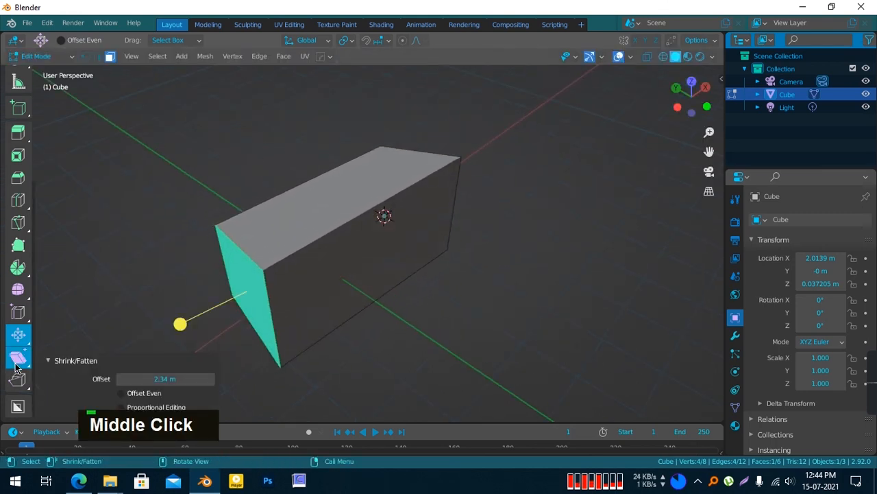
In front view, shear the block's end face by 0.258 and 0.039 on the Y axis and 0.103 on the X axis
{"action": "left_click", "coordinate": [17, 360]}
{"action": "scroll", "coordinate": [142, 319], "scroll_direction": "down", "scroll_amount": 2}
{"action": "middle_click_drag", "start_coordinate": [143, 319], "coordinate": [358, 369]}
{"action": "key", "text": "KP_1"}
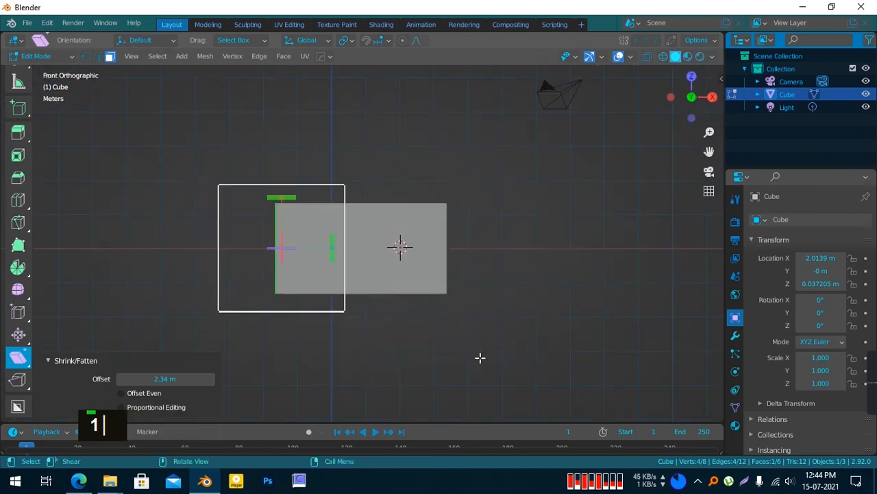
{"action": "left_click_drag", "start_coordinate": [334, 250], "coordinate": [326, 295]}
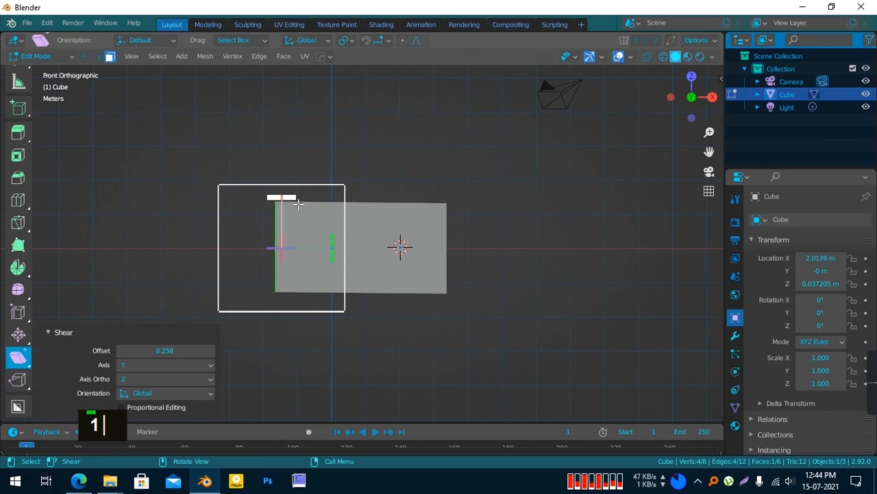
{"action": "mouse_move", "coordinate": [289, 198]}
{"action": "left_mouse_down"}
{"action": "mouse_move", "coordinate": [243, 196]}
{"action": "mouse_move", "coordinate": [514, 269]}
{"action": "mouse_move", "coordinate": [191, 219]}
{"action": "mouse_move", "coordinate": [290, 207]}
{"action": "mouse_move", "coordinate": [287, 214]}
{"action": "left_mouse_up"}
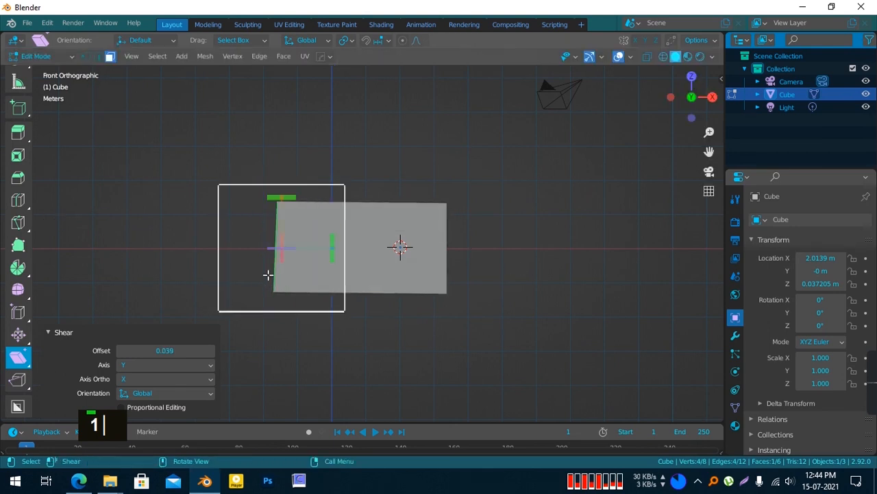
{"action": "left_click_drag", "start_coordinate": [281, 248], "coordinate": [545, 234]}
From an angled view, shear the end face by 0.301 on the Z axis and slant it further
{"action": "middle_click_drag", "start_coordinate": [122, 308], "coordinate": [182, 122]}
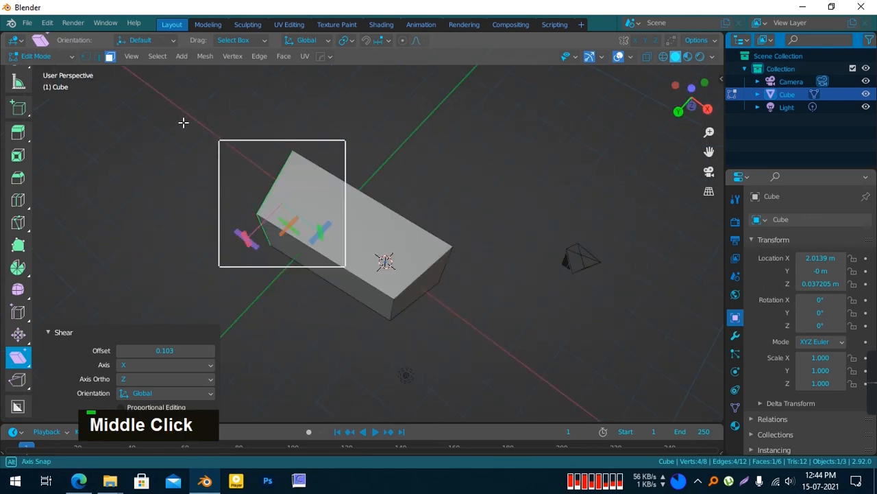
{"action": "left_click_drag", "start_coordinate": [245, 238], "coordinate": [347, 290]}
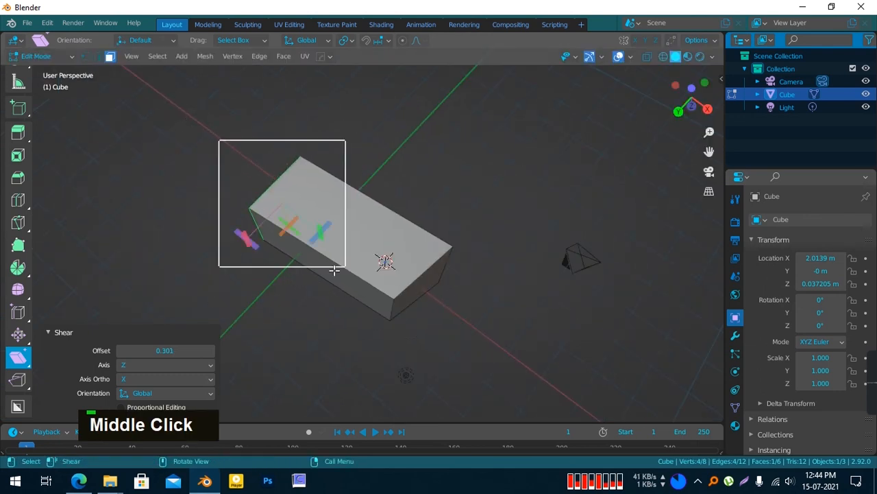
{"action": "left_click_drag", "start_coordinate": [290, 228], "coordinate": [198, 299]}
Try a shear of -1.734 on the Y axis with Z as the orthogonal axis, and undo it
{"action": "middle_click_drag", "start_coordinate": [198, 299], "coordinate": [271, 198]}
{"action": "left_click_drag", "start_coordinate": [330, 216], "coordinate": [275, 182]}
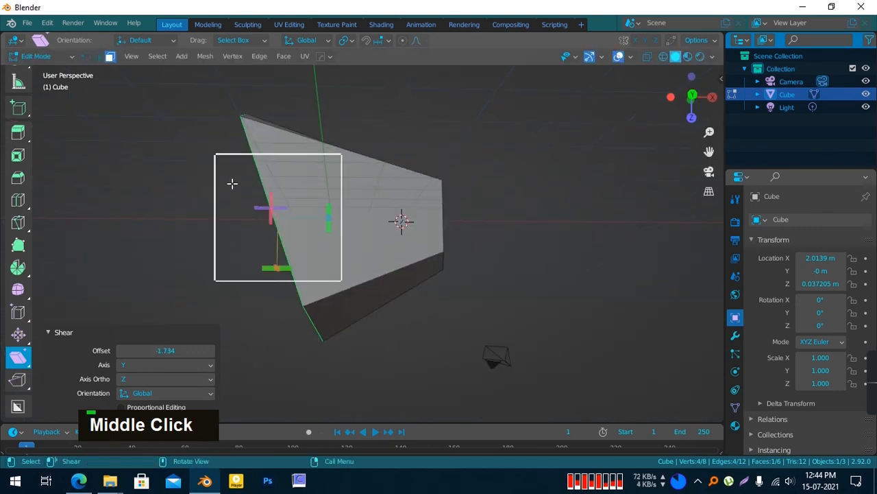
{"action": "key", "text": "ctrl+z"}
Try to rip the slanted end face with the Rip Region tool
{"action": "scroll", "coordinate": [110, 165], "scroll_direction": "down", "scroll_amount": 5}
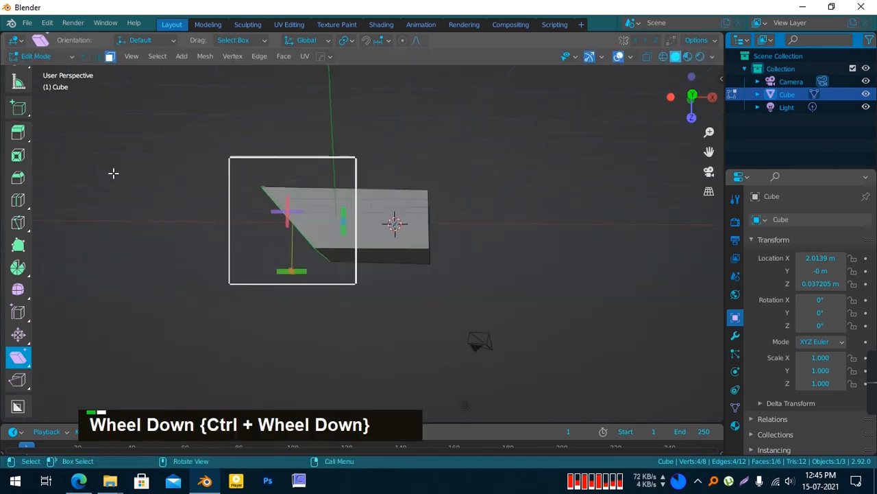
{"action": "left_click", "coordinate": [15, 379]}
{"action": "middle_click_drag", "start_coordinate": [329, 229], "coordinate": [370, 148]}
{"action": "scroll", "coordinate": [308, 279], "scroll_direction": "up", "scroll_amount": 4}
{"action": "mouse_move", "coordinate": [352, 99]}
{"action": "left_mouse_down"}
{"action": "mouse_move", "coordinate": [361, 113]}
{"action": "mouse_move", "coordinate": [350, 110]}
{"action": "left_mouse_up"}
{"action": "scroll", "coordinate": [366, 116], "scroll_direction": "down", "scroll_amount": 1}
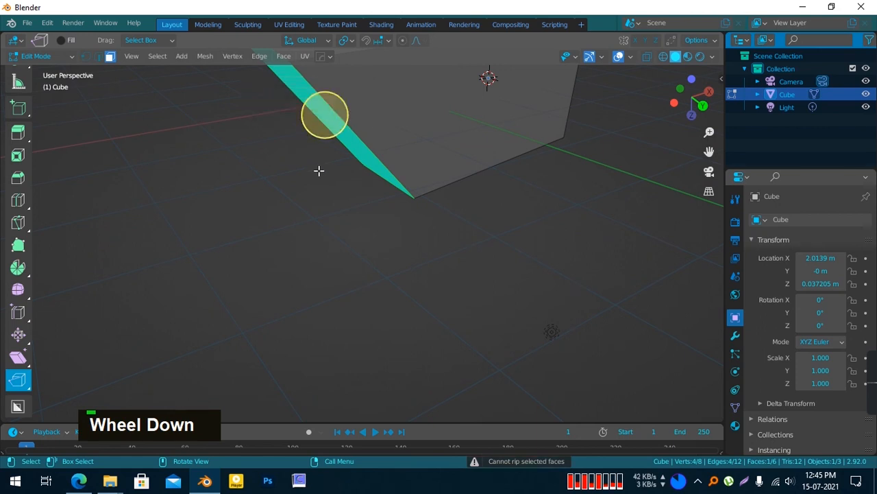
Select the block's long face and try to rip it with the Rip Region tool
{"action": "scroll", "coordinate": [260, 158], "scroll_direction": "down", "scroll_amount": 3}
{"action": "middle_click_drag", "start_coordinate": [261, 158], "coordinate": [525, 158]}
{"action": "scroll", "coordinate": [458, 218], "scroll_direction": "down", "scroll_amount": 5}
{"action": "scroll", "coordinate": [413, 227], "scroll_direction": "up", "scroll_amount": 6}
{"action": "middle_click_drag", "start_coordinate": [413, 223], "coordinate": [335, 329], "text": "shift"}
{"action": "scroll", "coordinate": [334, 327], "scroll_direction": "up", "scroll_amount": 1, "text": "shift"}
{"action": "left_click", "coordinate": [311, 221]}
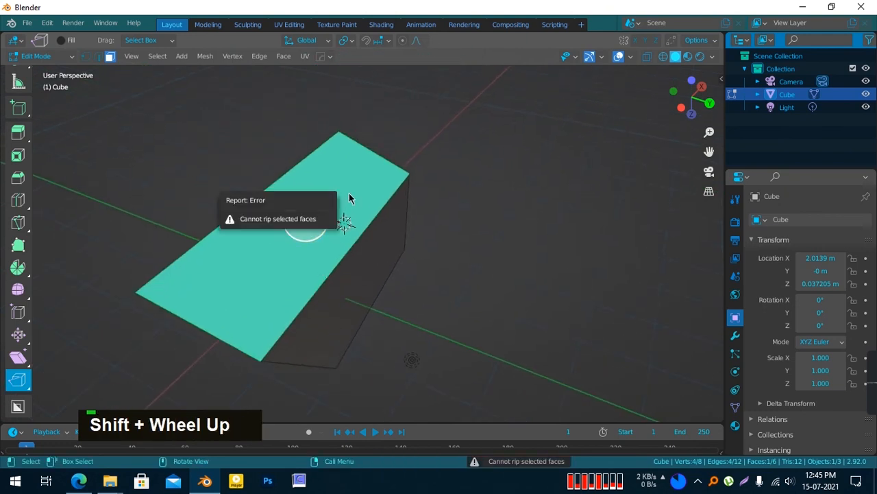
{"action": "scroll", "coordinate": [400, 233], "scroll_direction": "down", "scroll_amount": 4}
{"action": "scroll", "coordinate": [311, 233], "scroll_direction": "up", "scroll_amount": 5}
{"action": "middle_click_drag", "start_coordinate": [400, 233], "coordinate": [473, 269]}
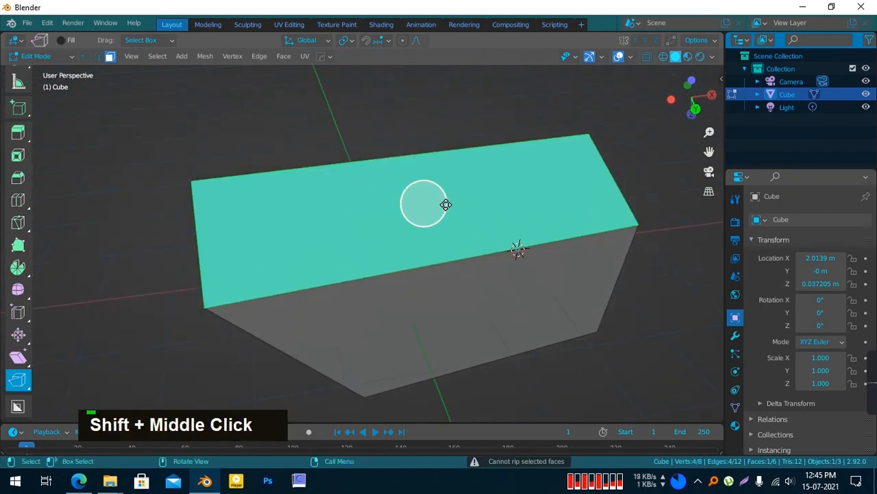
{"action": "scroll", "coordinate": [222, 213], "scroll_direction": "down", "scroll_amount": 4}
{"action": "middle_click_drag", "start_coordinate": [198, 227], "coordinate": [161, 237]}
Activate the Cursor tool and look through the rest of the Edit Mode tools
{"action": "scroll", "coordinate": [14, 281], "scroll_direction": "up", "scroll_amount": 5}
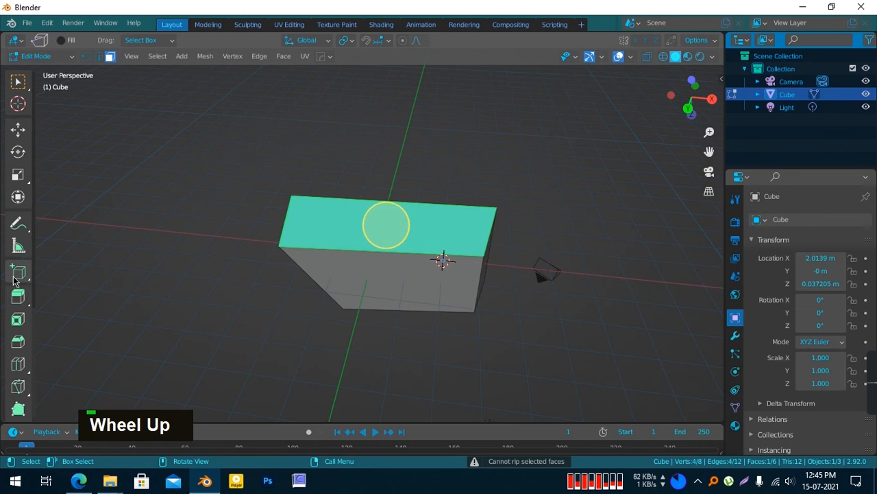
{"action": "left_click", "coordinate": [17, 104]}
{"action": "scroll", "coordinate": [19, 99], "scroll_direction": "down", "scroll_amount": 3}
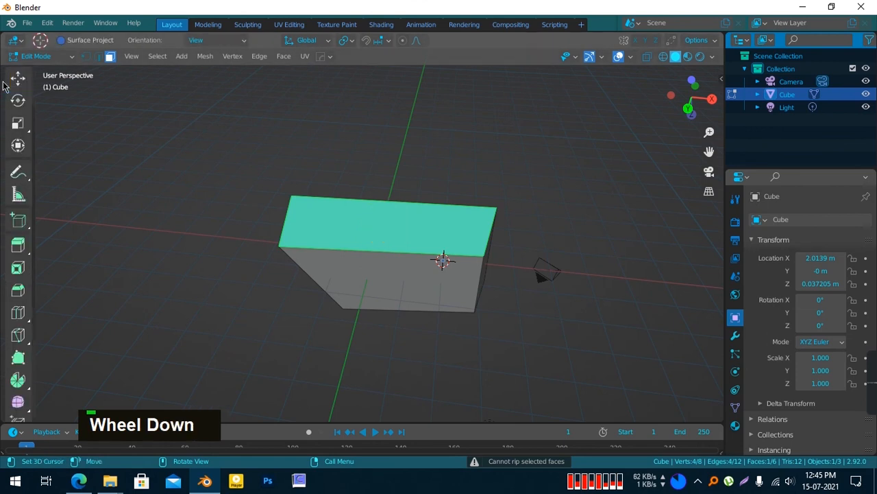
{"action": "scroll", "coordinate": [425, 280], "scroll_direction": "down", "scroll_amount": 2}
Switch the viewport to Rendered shading and inspect the block's end and selected face up close
{"action": "middle_click_drag", "start_coordinate": [425, 280], "coordinate": [694, 74]}
{"action": "scroll", "coordinate": [392, 308], "scroll_direction": "up", "scroll_amount": 3}
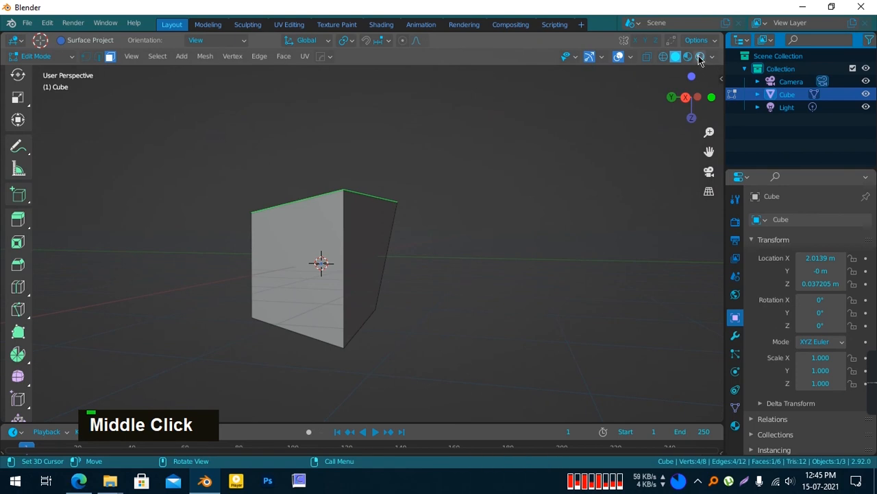
{"action": "scroll", "coordinate": [305, 194], "scroll_direction": "down", "scroll_amount": 1}
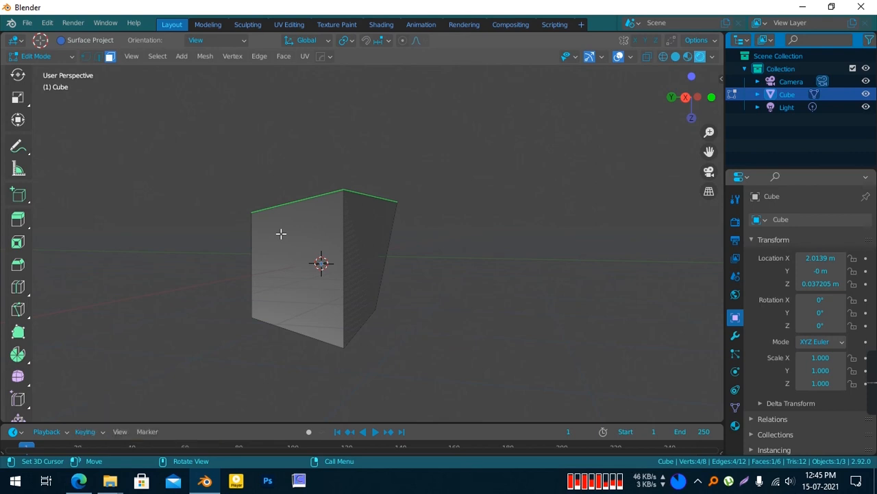
{"action": "middle_click_drag", "start_coordinate": [258, 160], "coordinate": [347, 214]}
{"action": "scroll", "coordinate": [366, 196], "scroll_direction": "down", "scroll_amount": 3}
{"action": "scroll", "coordinate": [345, 214], "scroll_direction": "up", "scroll_amount": 4}
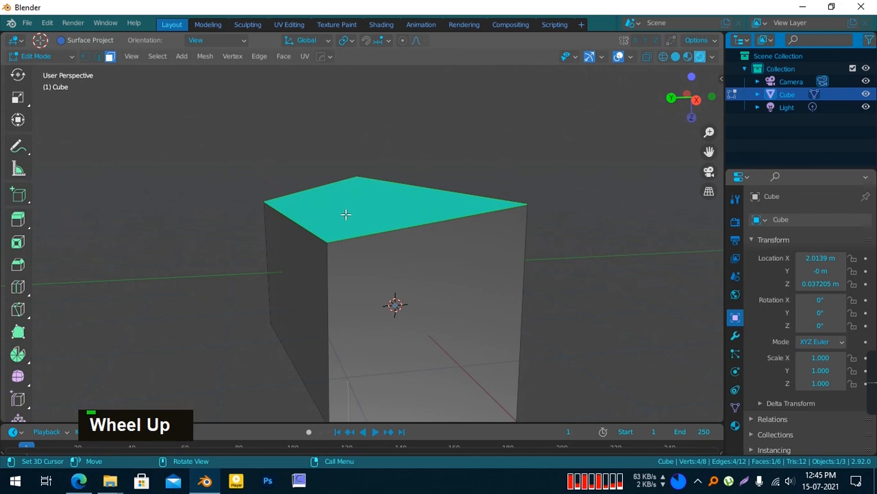